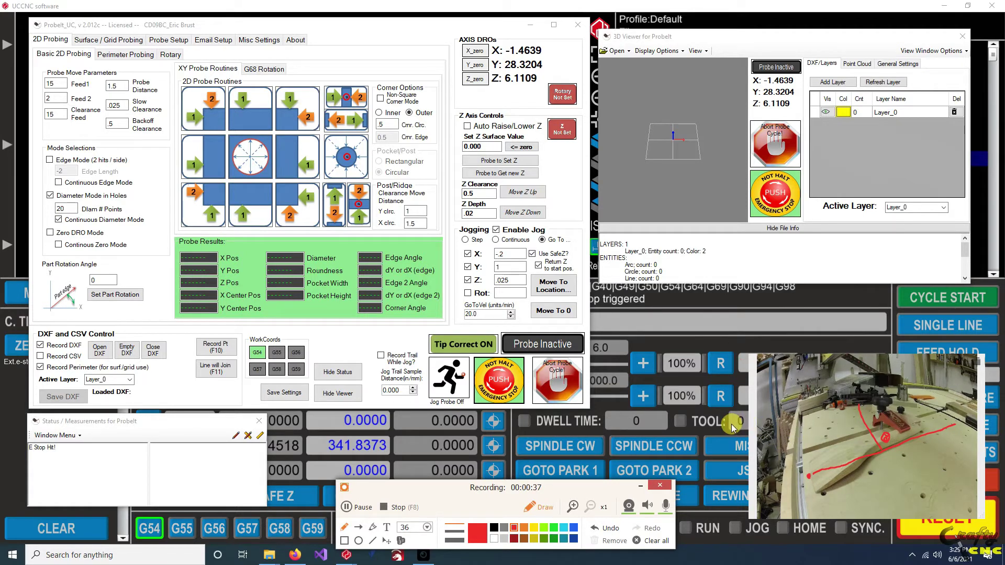
{"action": "left_click", "coordinate": [652, 548]}
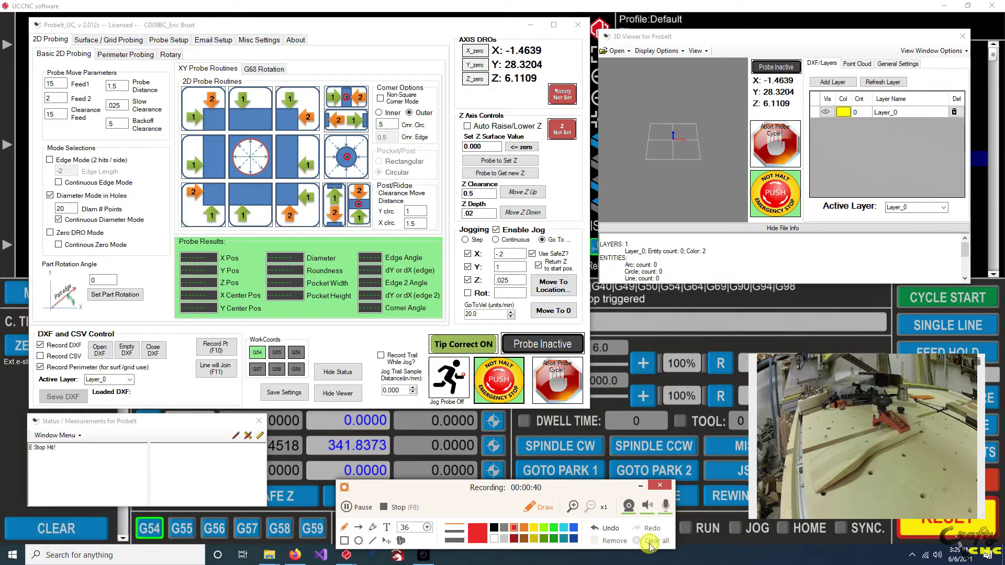
{"action": "left_click", "coordinate": [653, 488]}
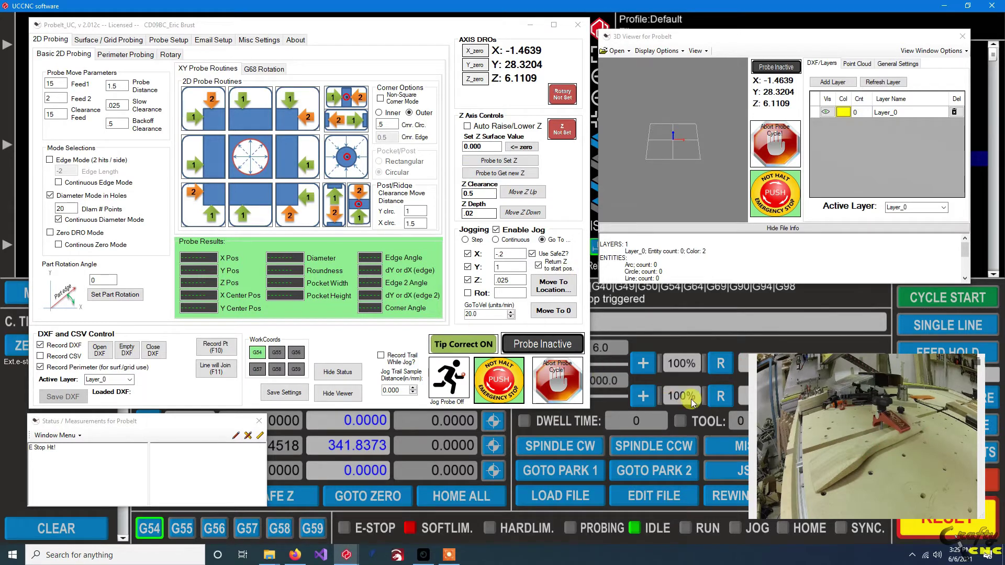
Jog the probe to about X -0.27, Y 0.27 and lower it to about Z 0.14, close above the surface
{"action": "key", "text": "Down"}
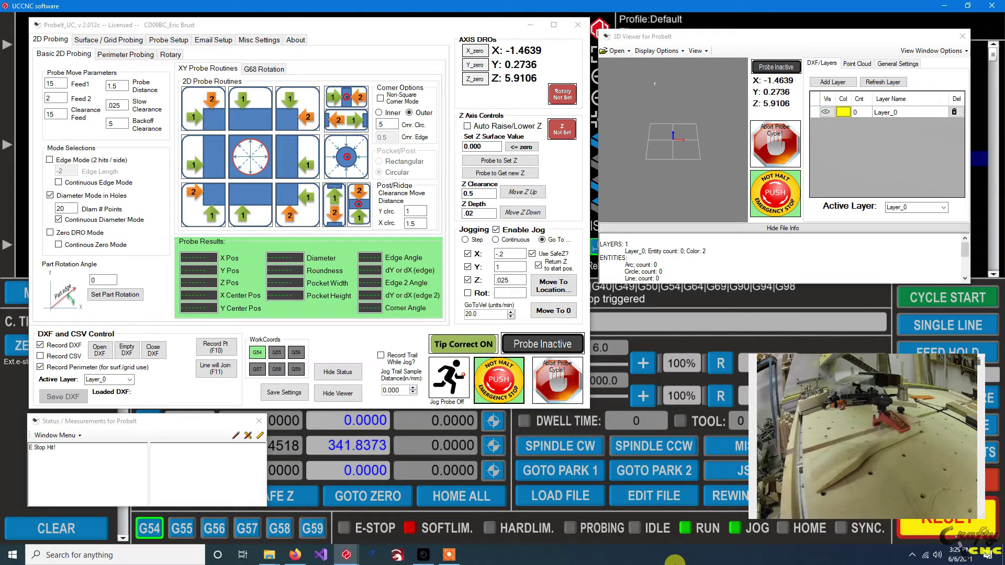
{"action": "key", "text": "Page_Down"}
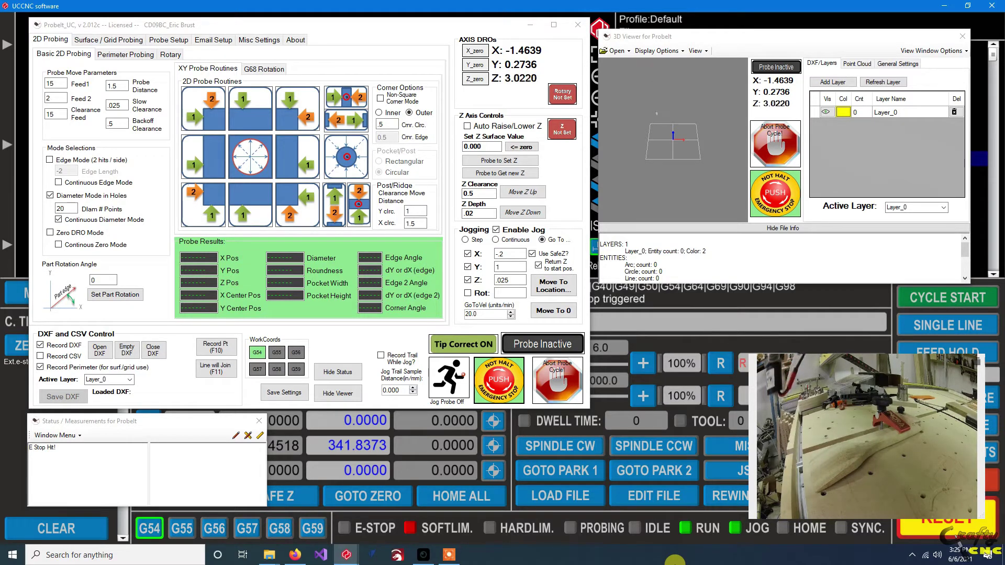
{"action": "key", "text": "Right"}
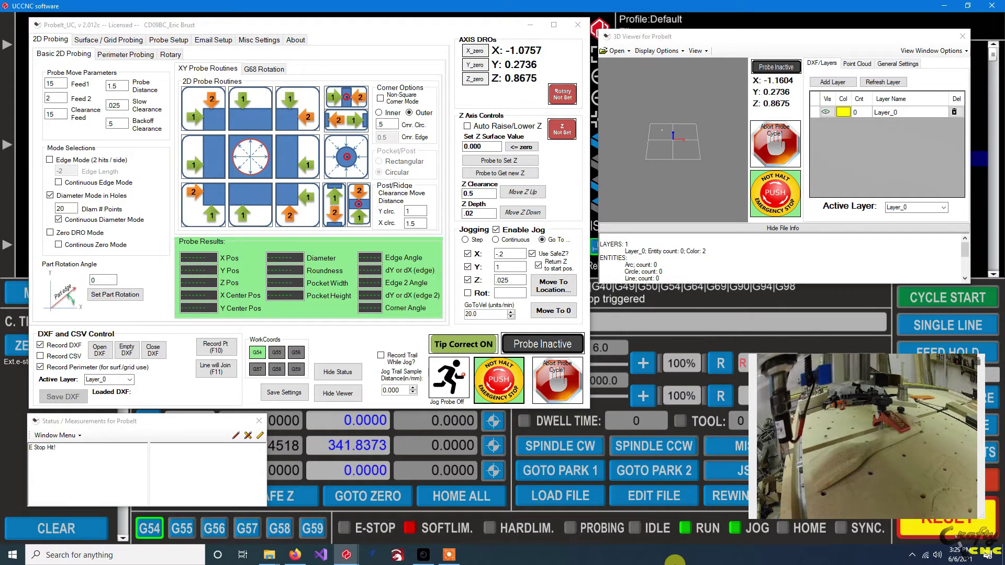
{"action": "key", "text": "Page_Down"}
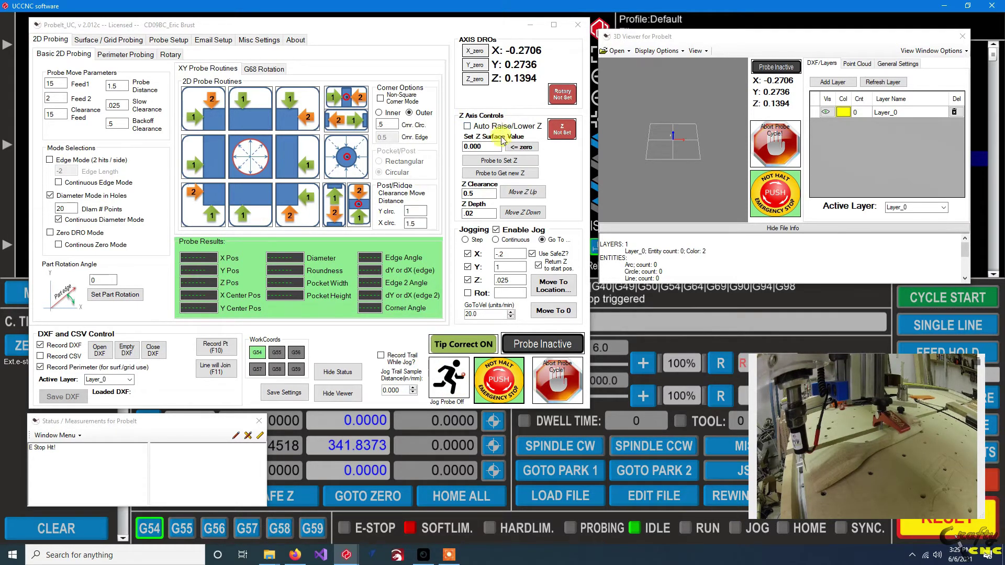
Probe the surface to set Z with a Z surface value of 0.000, and clear the Z set status
{"action": "left_click", "coordinate": [526, 147]}
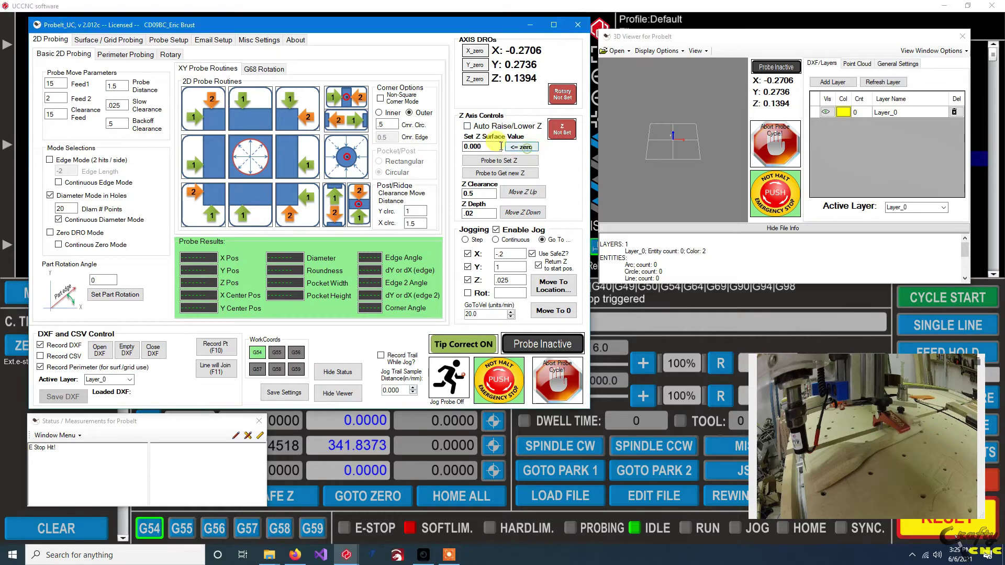
{"action": "left_click", "coordinate": [478, 147]}
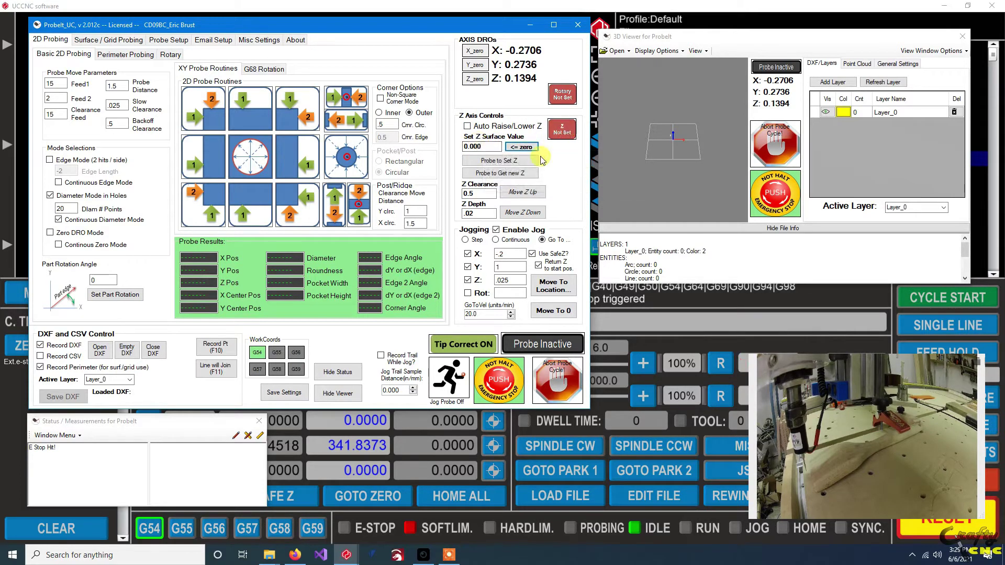
{"action": "left_click", "coordinate": [502, 160]}
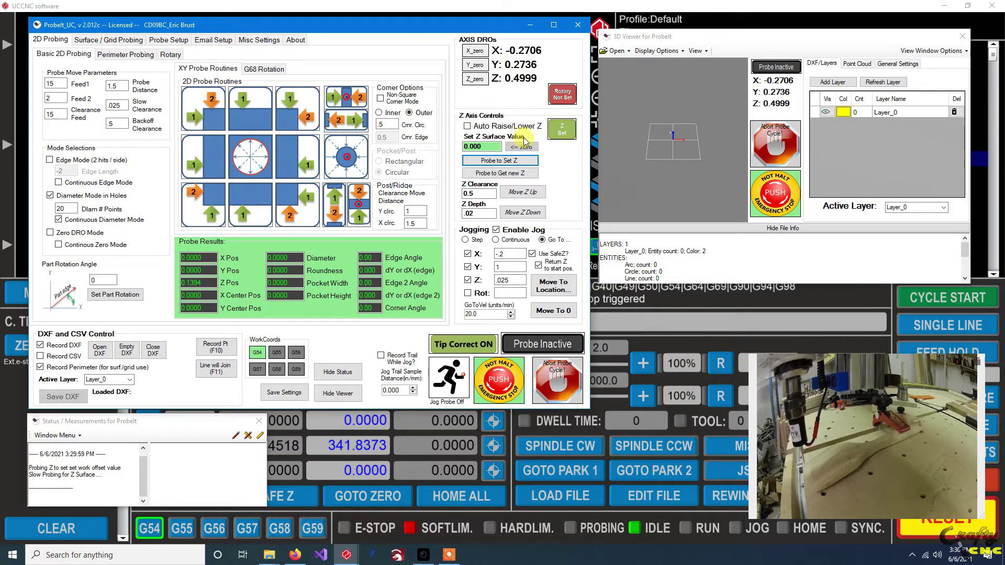
{"action": "left_click", "coordinate": [563, 130]}
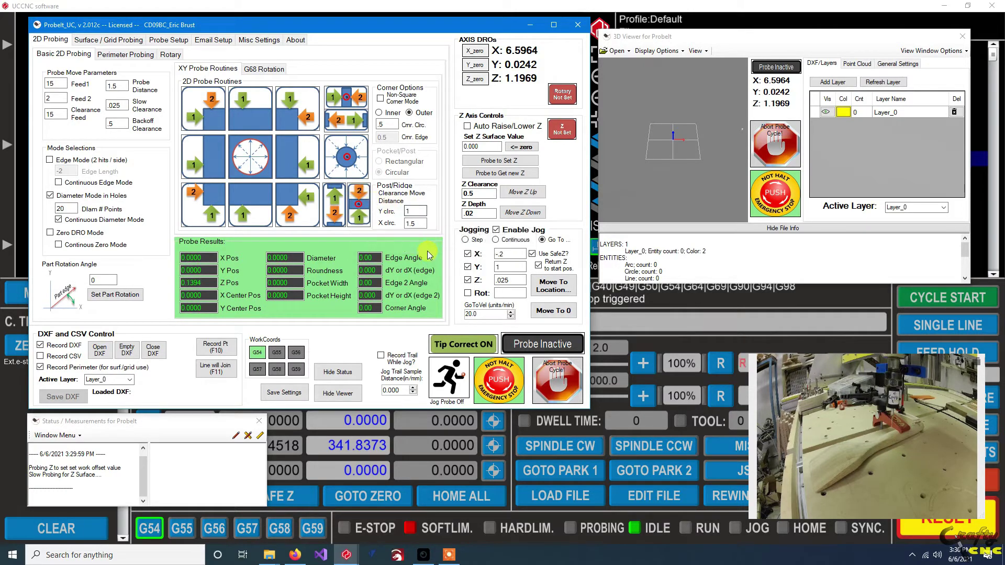
Set the Z depth to 0.3 and turn on Zero DRO Mode for the Y ridge routine
{"action": "left_click_drag", "start_coordinate": [415, 211], "coordinate": [406, 211]}
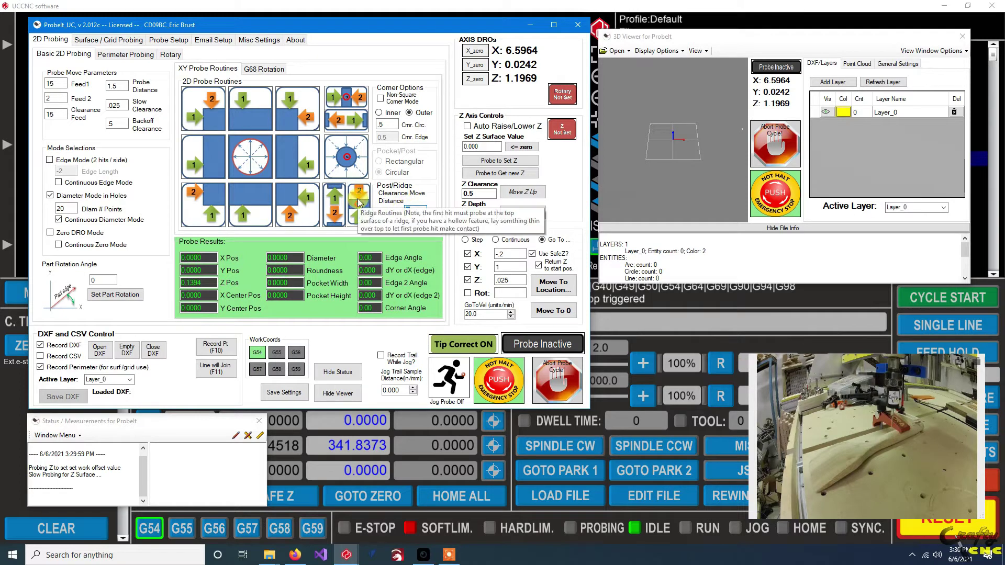
{"action": "left_click_drag", "start_coordinate": [476, 213], "coordinate": [460, 215]}
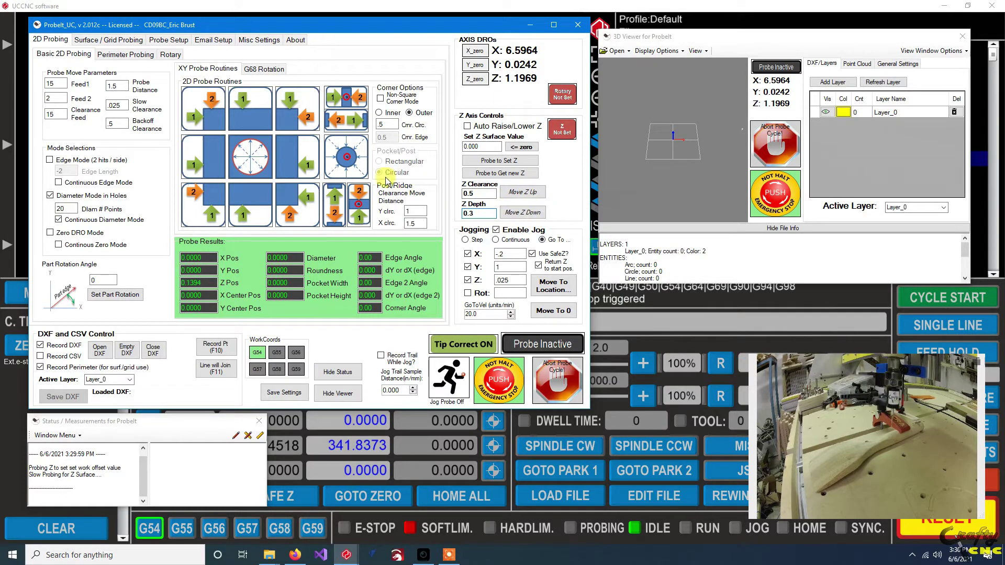
{"action": "left_click", "coordinate": [54, 233]}
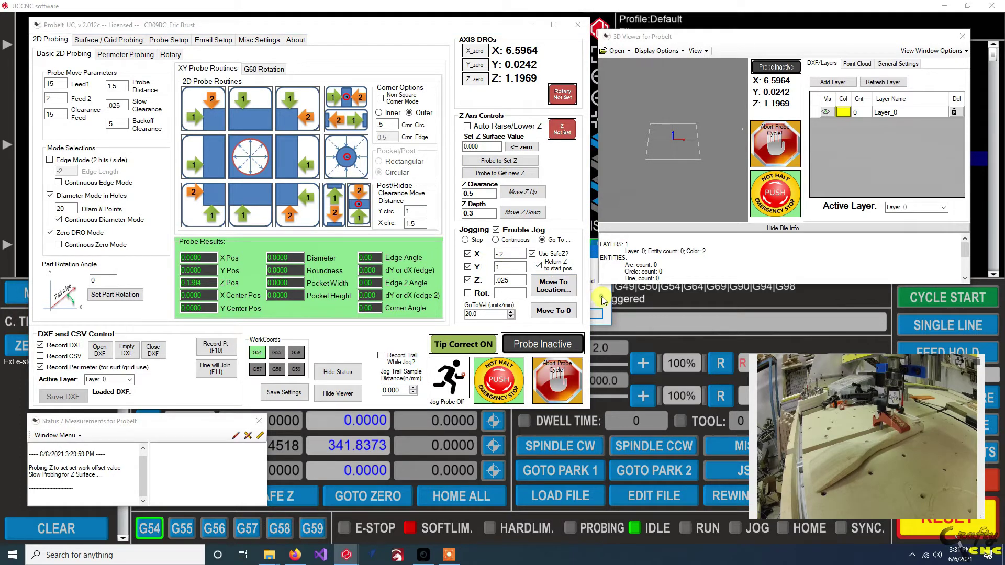
Rearrange the windows to uncover the hidden message and accept it to start the Y ridge probing
{"action": "left_click", "coordinate": [592, 252]}
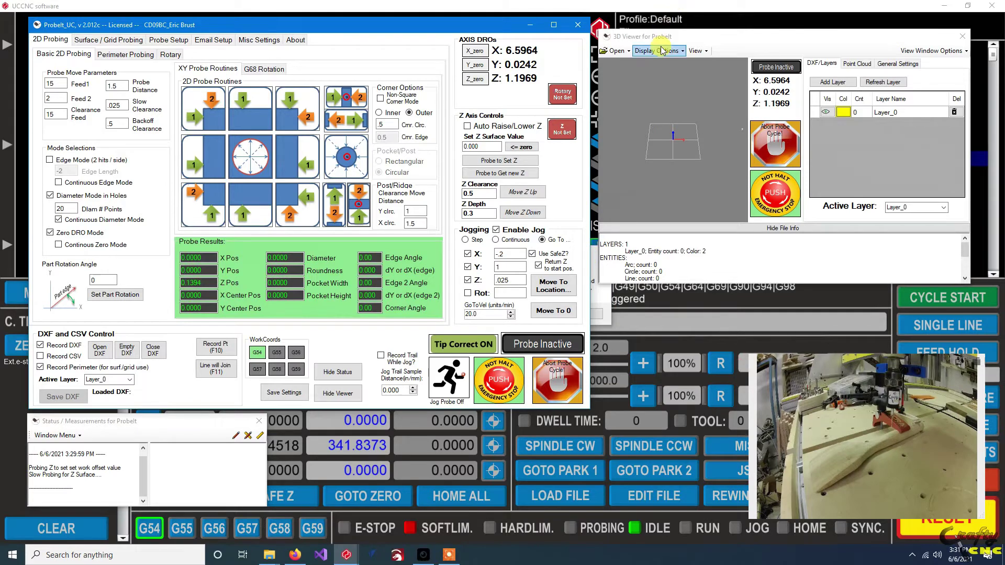
{"action": "left_click_drag", "start_coordinate": [662, 40], "coordinate": [695, 31]}
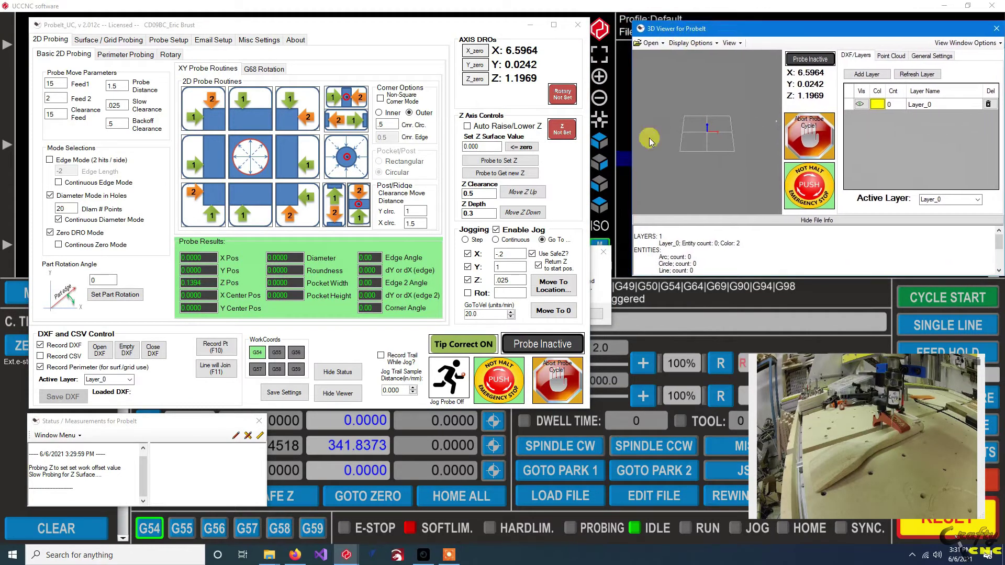
{"action": "left_click", "coordinate": [592, 253]}
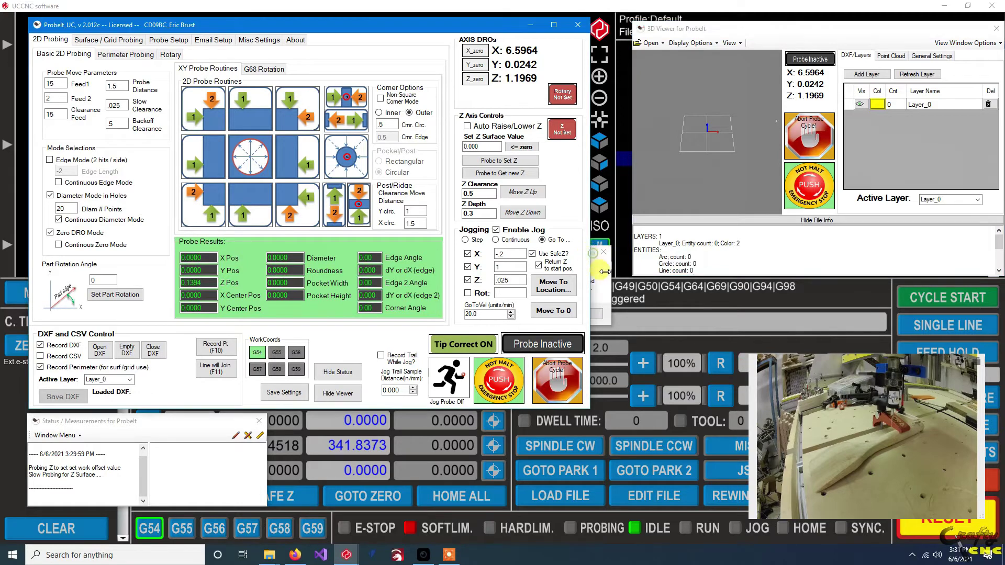
{"action": "left_click", "coordinate": [612, 283]}
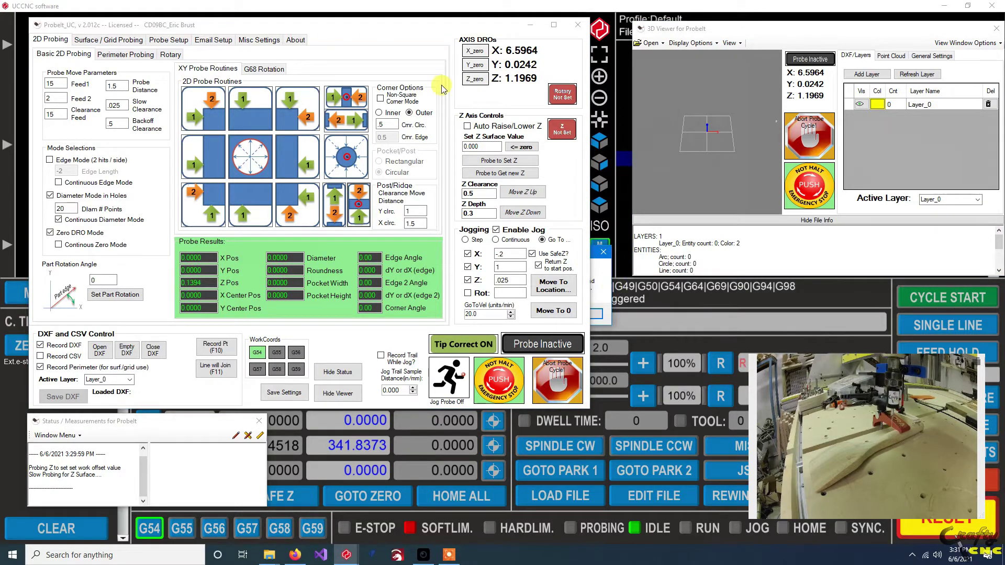
{"action": "left_click_drag", "start_coordinate": [462, 24], "coordinate": [442, 25]}
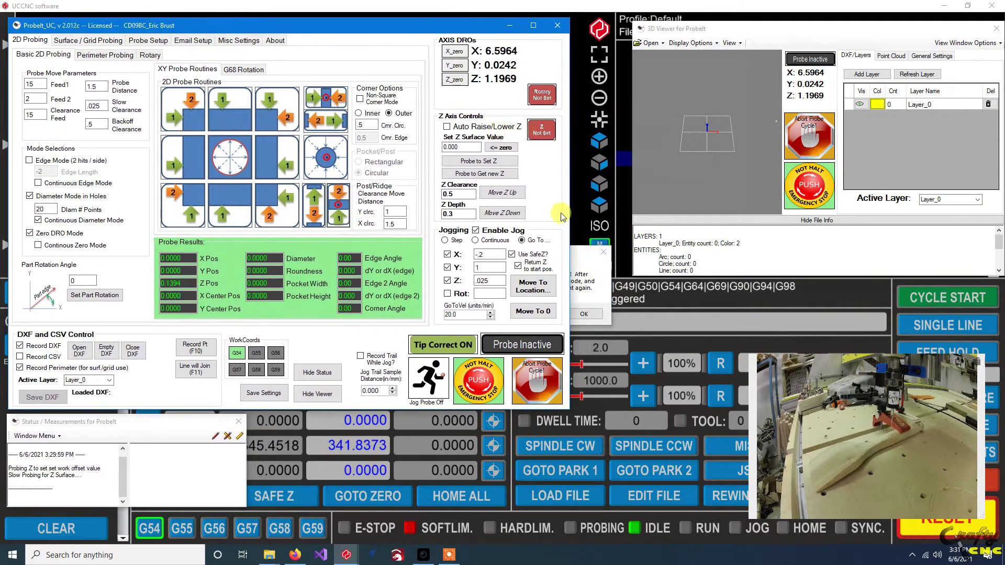
{"action": "left_click", "coordinate": [590, 296]}
{"action": "left_click_drag", "start_coordinate": [590, 289], "coordinate": [567, 422]}
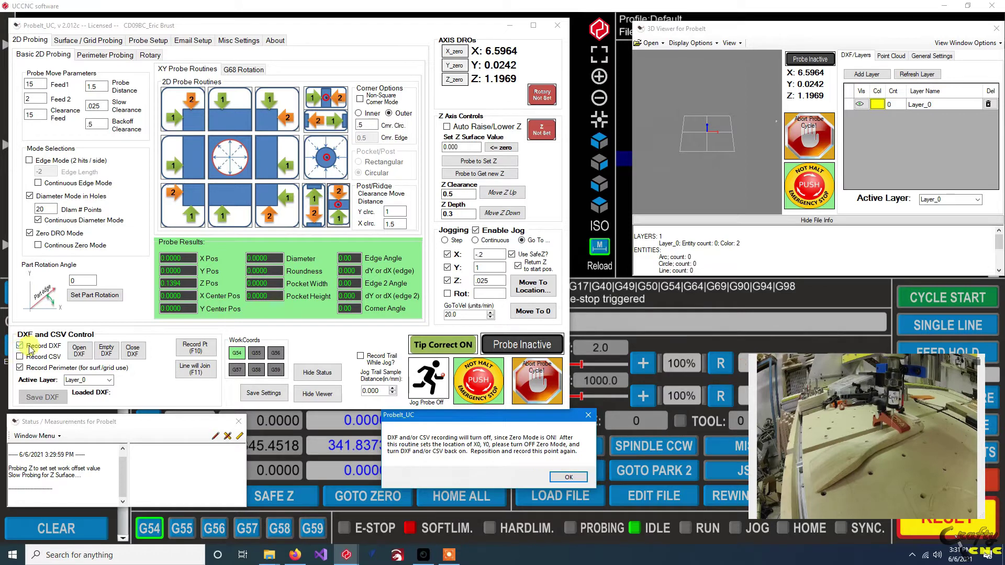
{"action": "left_click", "coordinate": [568, 478]}
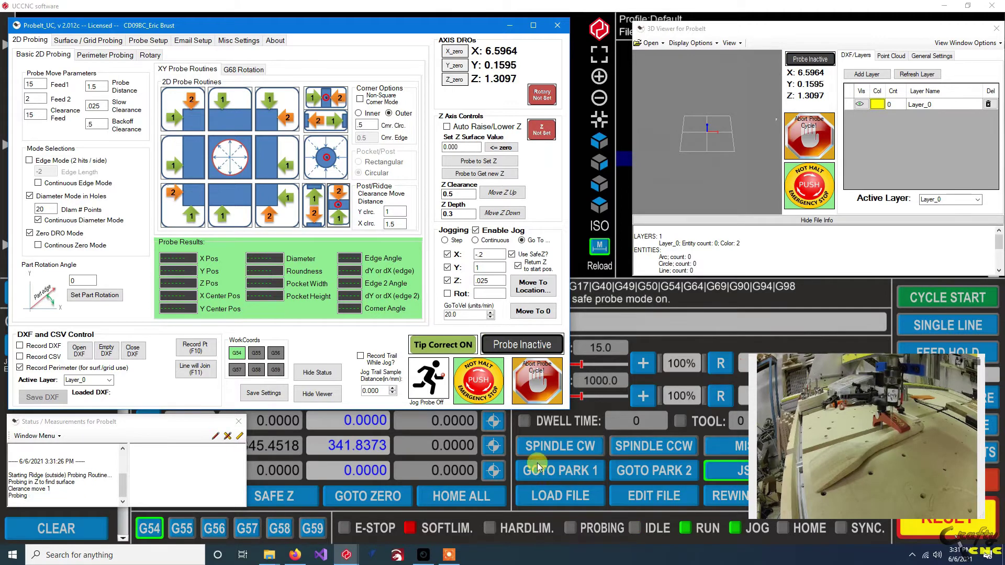
Set the Z depth to -0.3 for the ridge probing
{"action": "left_click", "coordinate": [114, 417]}
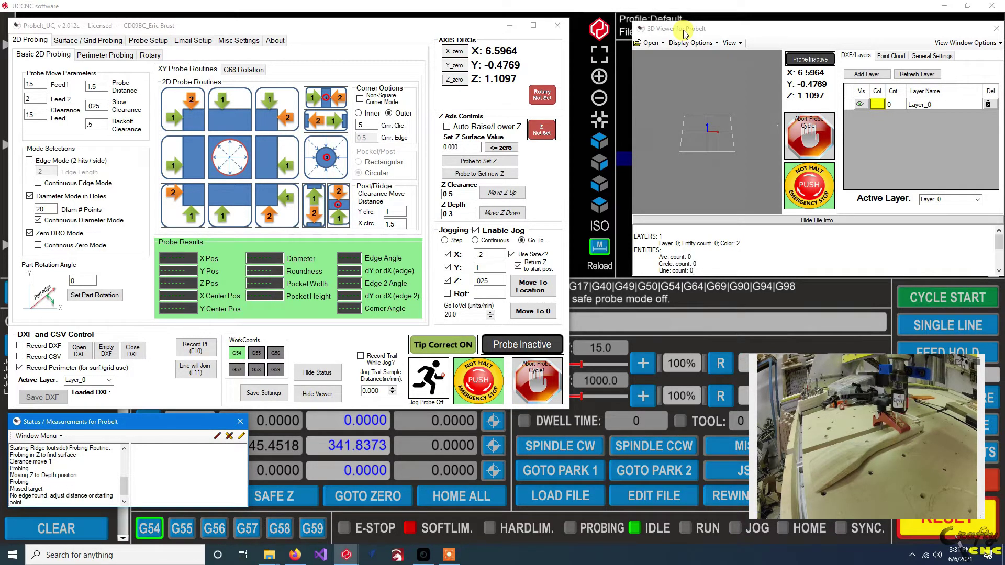
{"action": "left_click", "coordinate": [407, 27]}
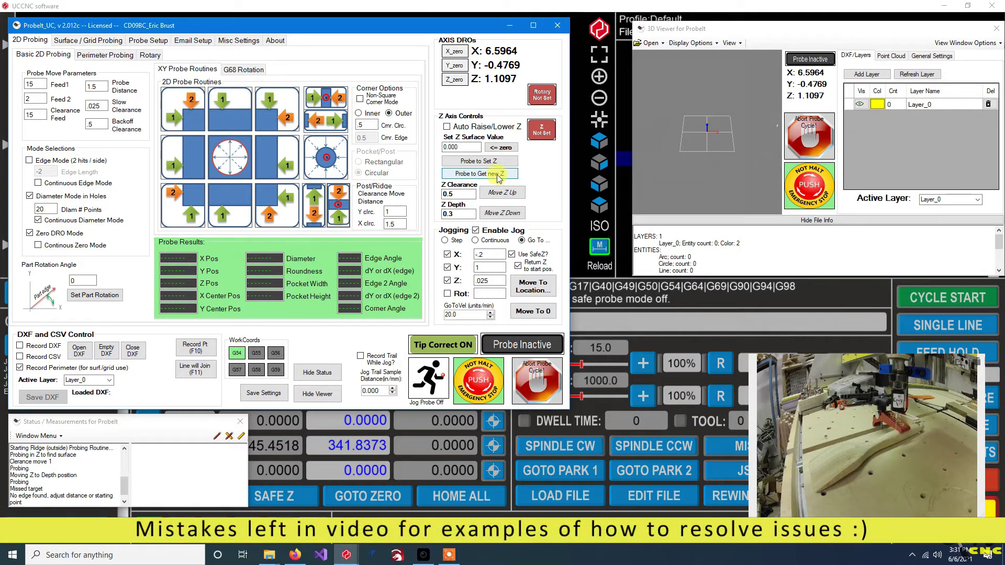
{"action": "left_click", "coordinate": [443, 214]}
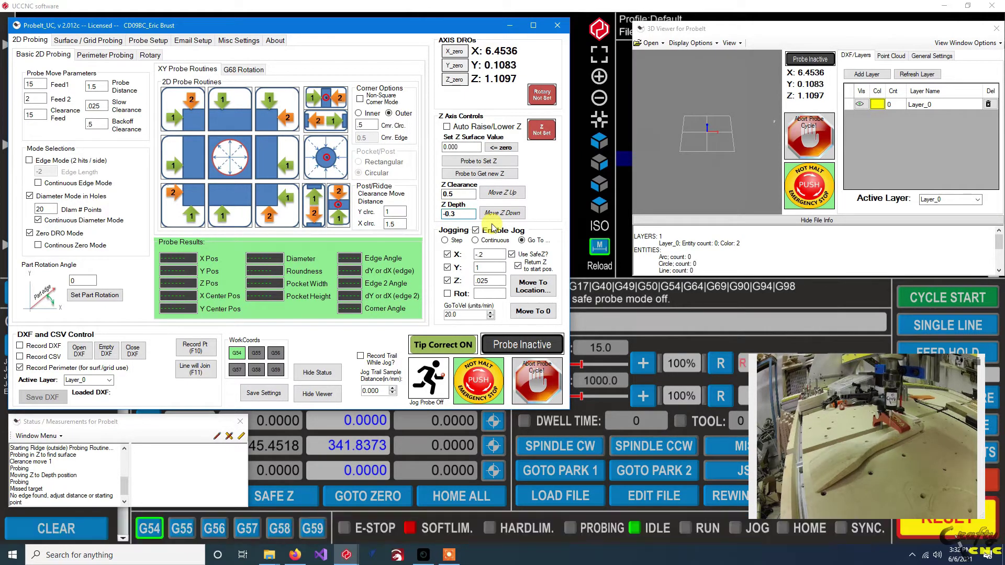
Move the 3D viewer beside the probing window and rerun the Y ridge routine to zero Y at the ridge centre
{"action": "left_click_drag", "start_coordinate": [748, 23], "coordinate": [693, 19]}
{"action": "left_click", "coordinate": [483, 186]}
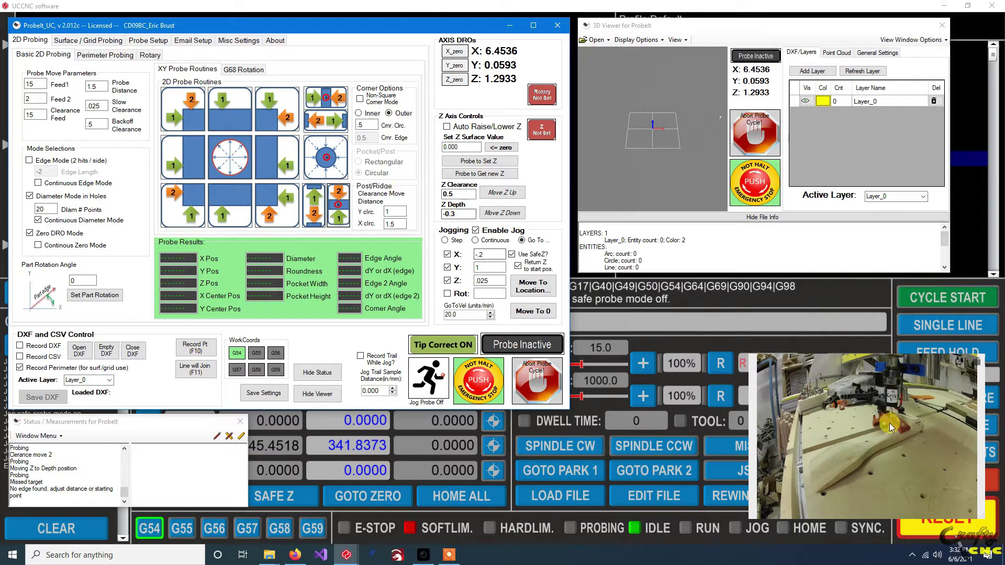
{"action": "left_click", "coordinate": [455, 215]}
{"action": "left_click", "coordinate": [332, 208]}
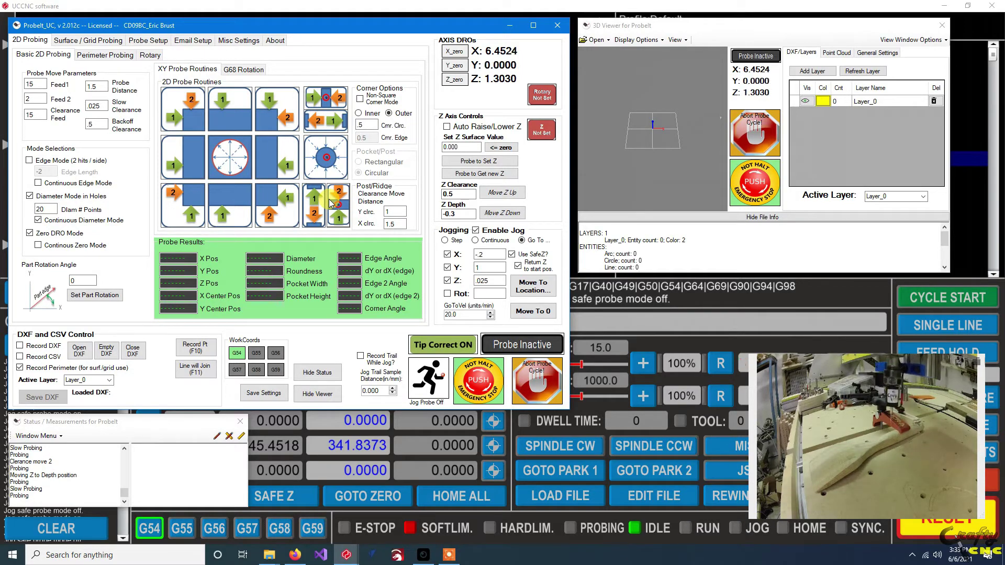
{"action": "left_click", "coordinate": [448, 555]}
{"action": "left_click", "coordinate": [539, 507]}
{"action": "mouse_move", "coordinate": [479, 56]}
{"action": "left_mouse_down"}
{"action": "mouse_move", "coordinate": [470, 70]}
{"action": "mouse_move", "coordinate": [510, 74]}
{"action": "mouse_move", "coordinate": [465, 45]}
{"action": "left_mouse_up"}
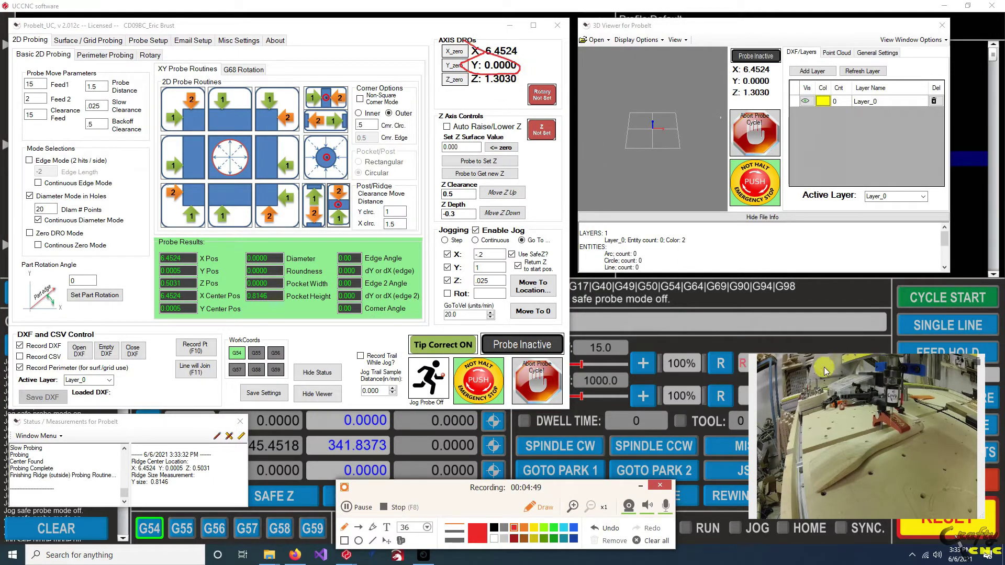
{"action": "left_click_drag", "start_coordinate": [886, 436], "coordinate": [896, 430]}
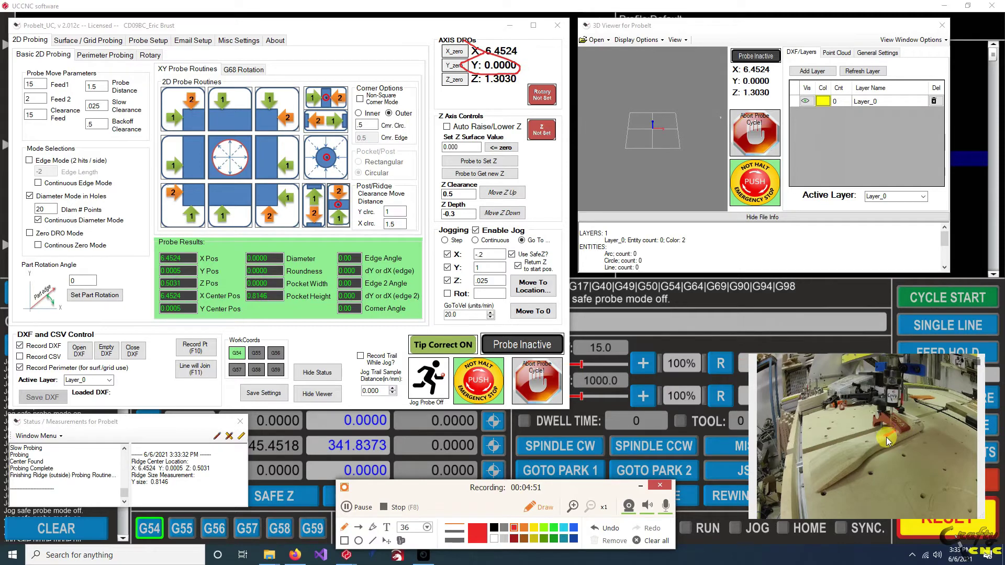
{"action": "left_click", "coordinate": [653, 540]}
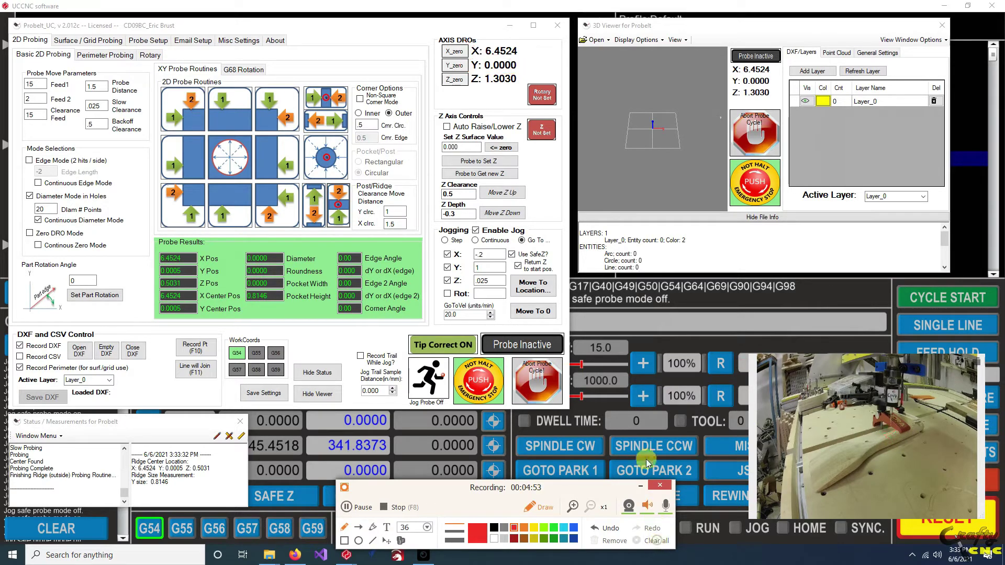
{"action": "left_click", "coordinate": [640, 485]}
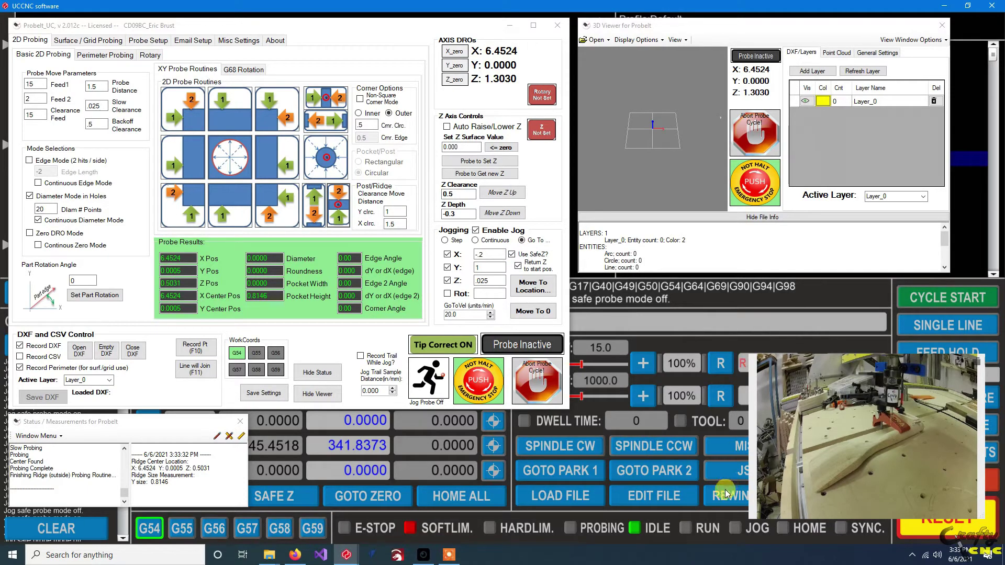
Jog the probe along X to about -0.66 and set the Z depth to 0.02
{"action": "key", "text": "Left"}
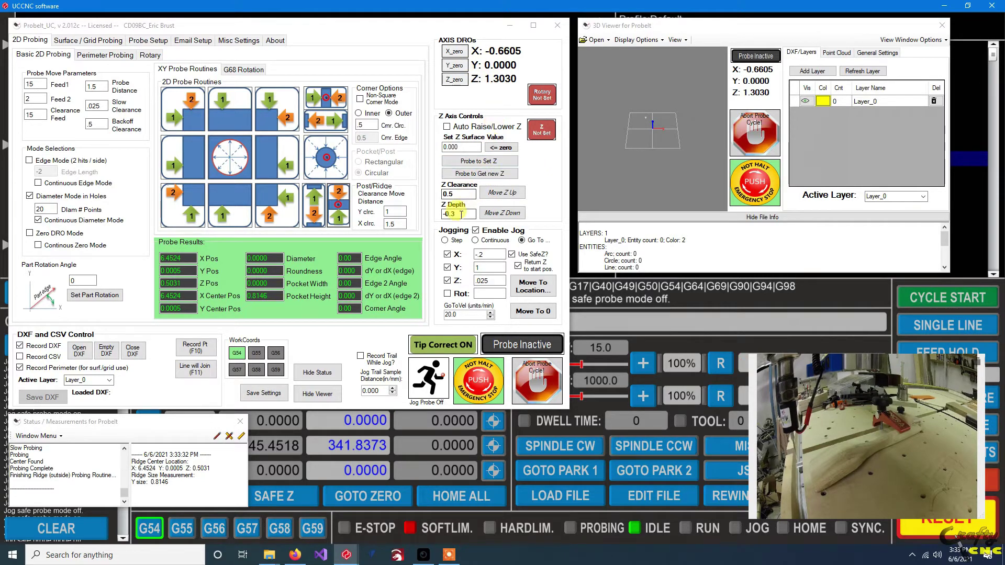
{"action": "left_click_drag", "start_coordinate": [459, 214], "coordinate": [436, 218]}
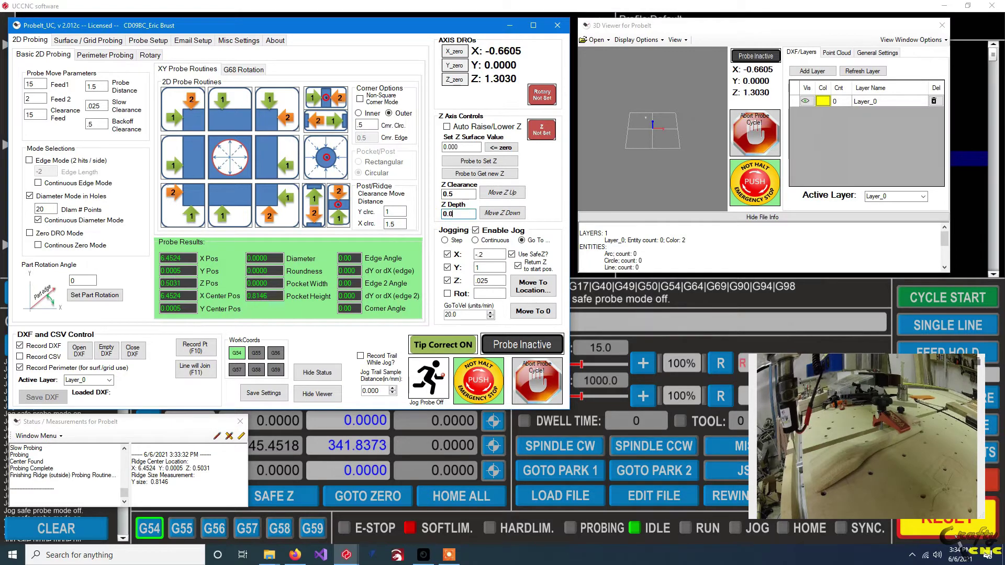
{"action": "type", "text": "0.02"}
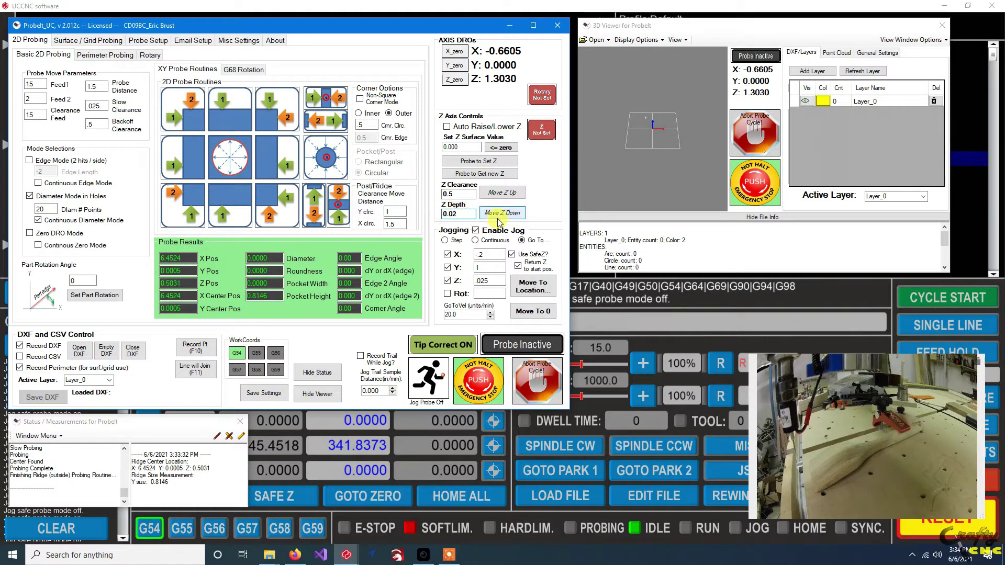
Try to lower the probe to the Z depth of 0.02, then uncover and dismiss the message hidden behind the windows
{"action": "left_click", "coordinate": [503, 213]}
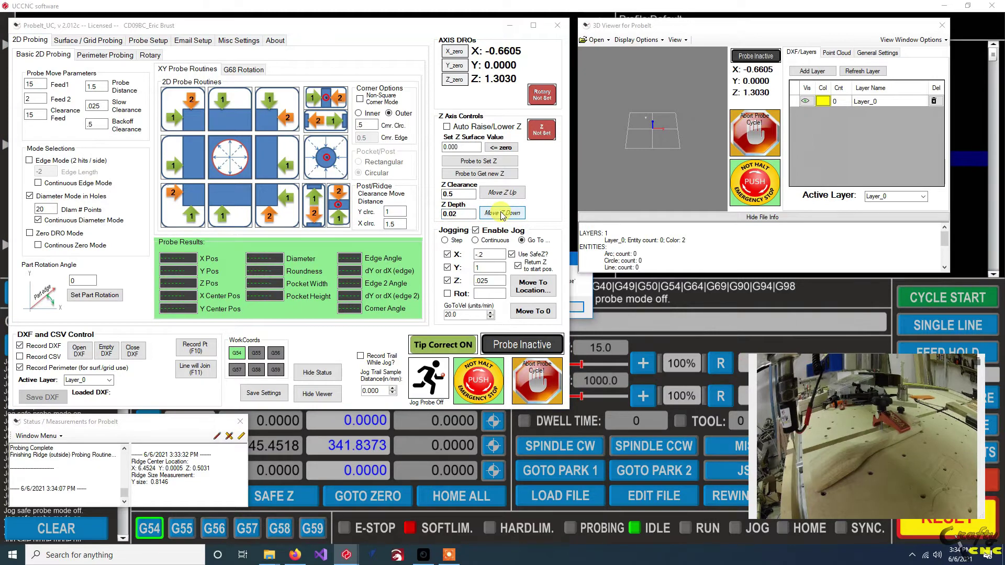
{"action": "left_click_drag", "start_coordinate": [471, 25], "coordinate": [422, 9]}
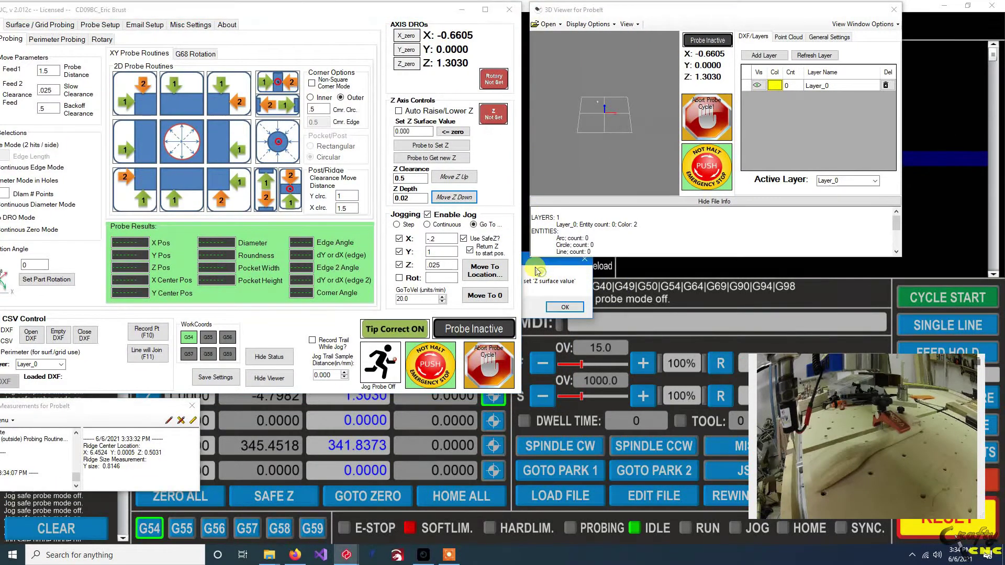
{"action": "left_click_drag", "start_coordinate": [532, 264], "coordinate": [673, 350]}
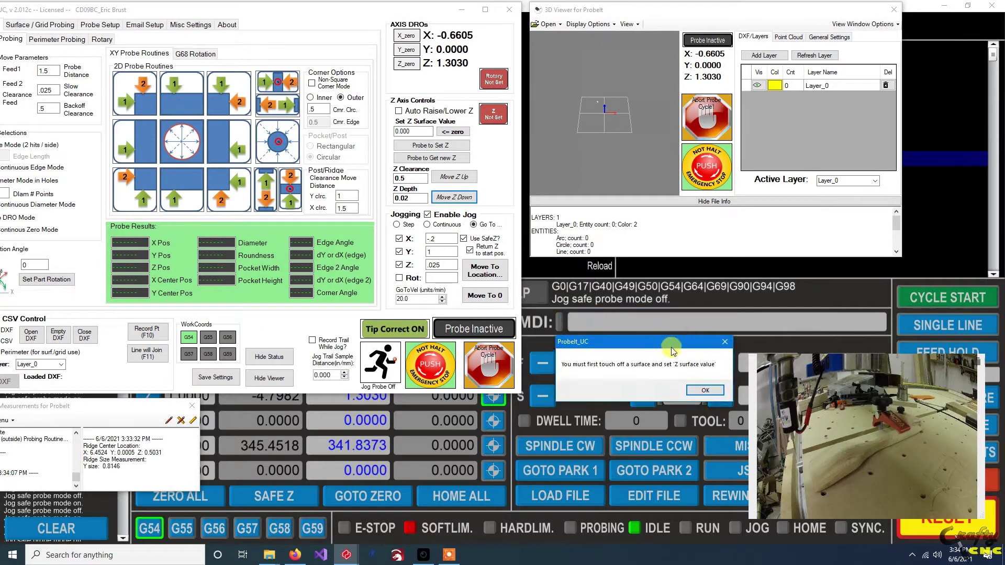
{"action": "left_click", "coordinate": [705, 390]}
{"action": "left_click_drag", "start_coordinate": [385, 16], "coordinate": [450, 31]}
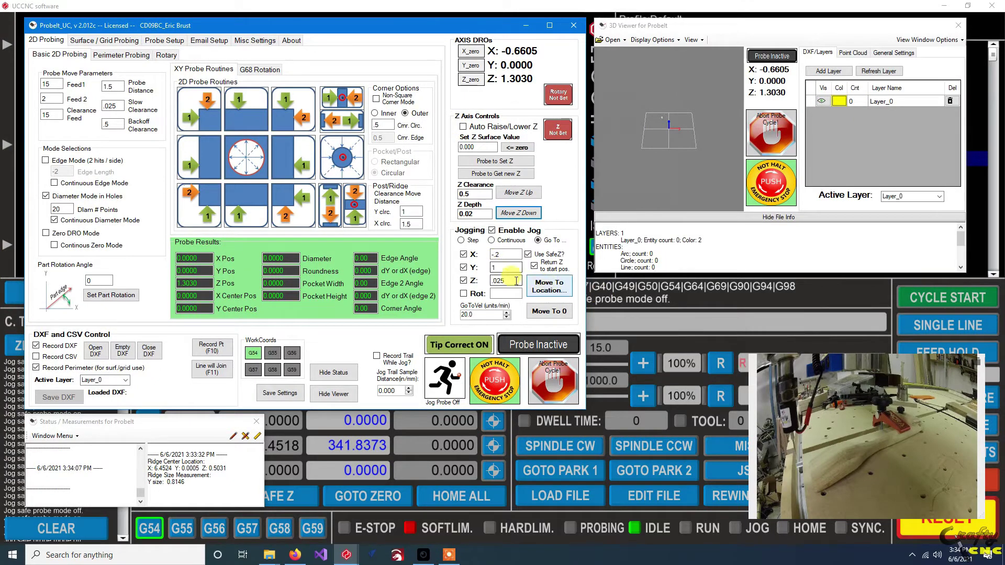
Move only the Z axis to 0.025 with X and Y excluded, and jog the probe along X to about -0.19
{"action": "left_click", "coordinate": [464, 254]}
{"action": "left_click", "coordinate": [463, 268]}
{"action": "left_click", "coordinate": [512, 281]}
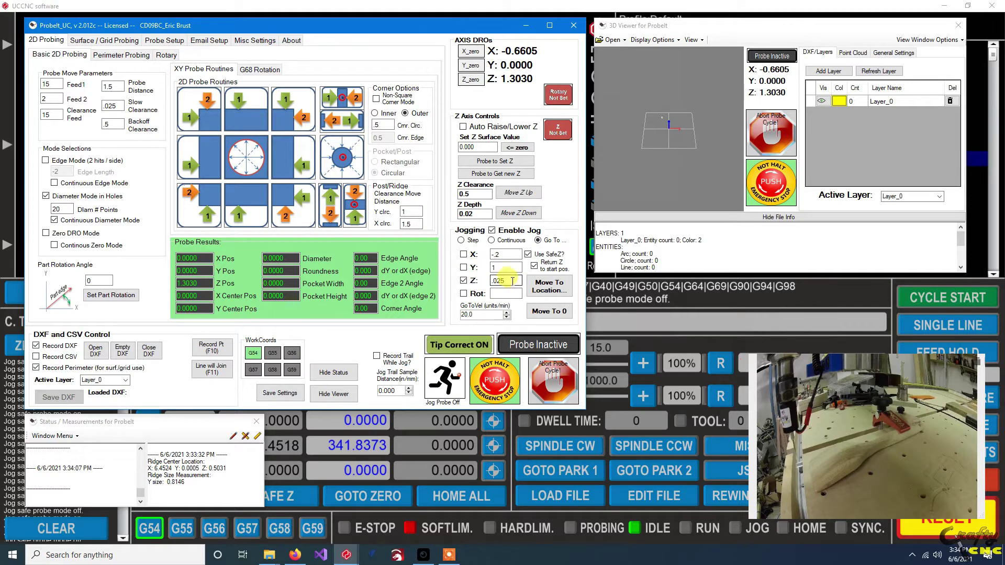
{"action": "left_click", "coordinate": [548, 290]}
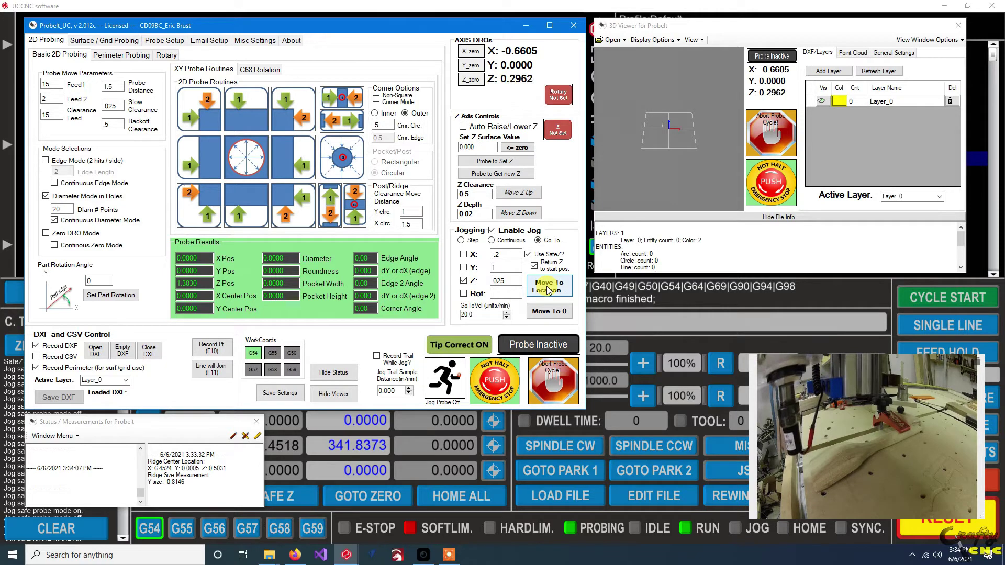
{"action": "key", "text": "Right"}
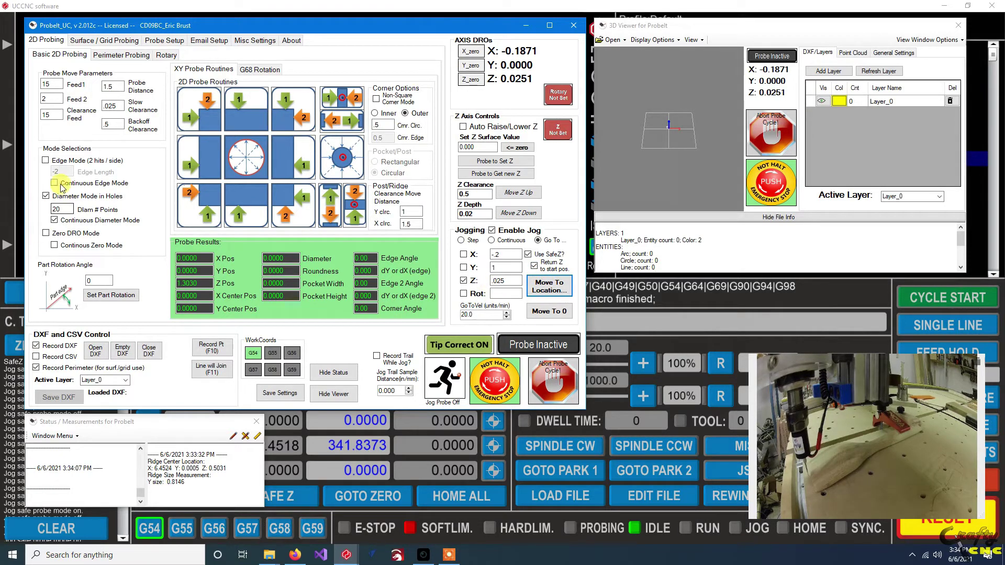
Turn on Zero DRO Mode and run the single-side X probing routine on the part's left edge, accepting the hidden message
{"action": "left_click", "coordinate": [47, 233]}
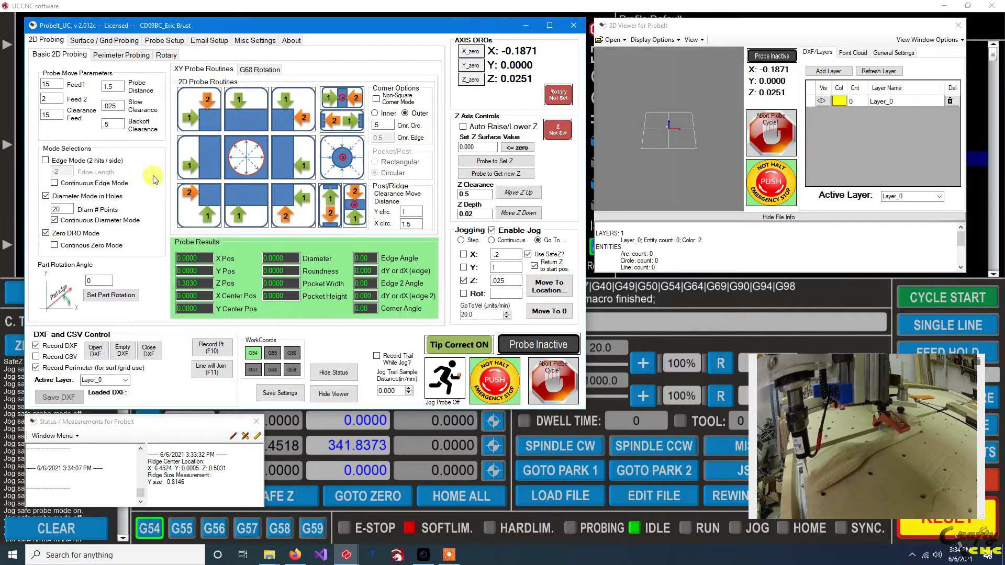
{"action": "left_click", "coordinate": [198, 165]}
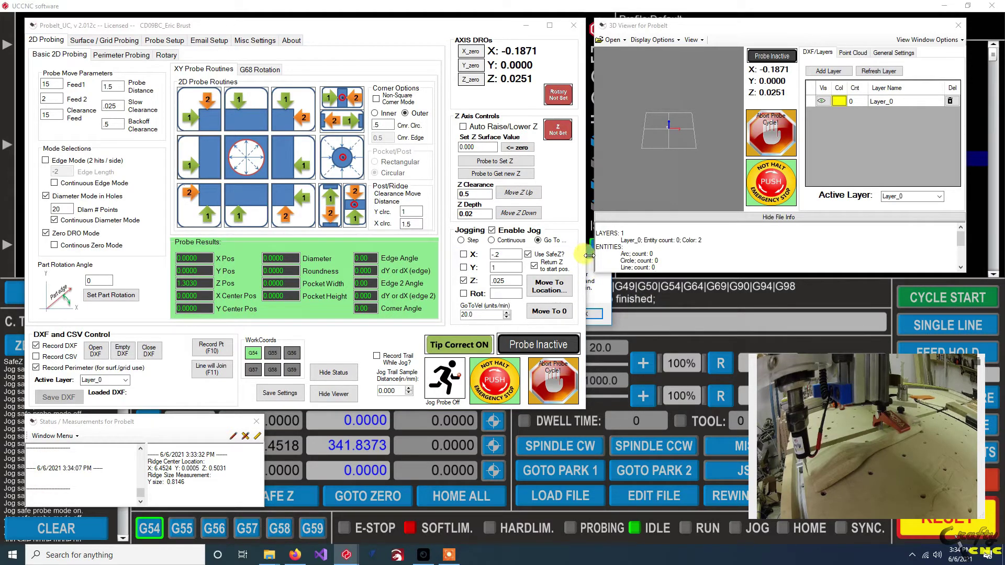
{"action": "left_click_drag", "start_coordinate": [456, 28], "coordinate": [443, 23]}
{"action": "left_click", "coordinate": [590, 316]}
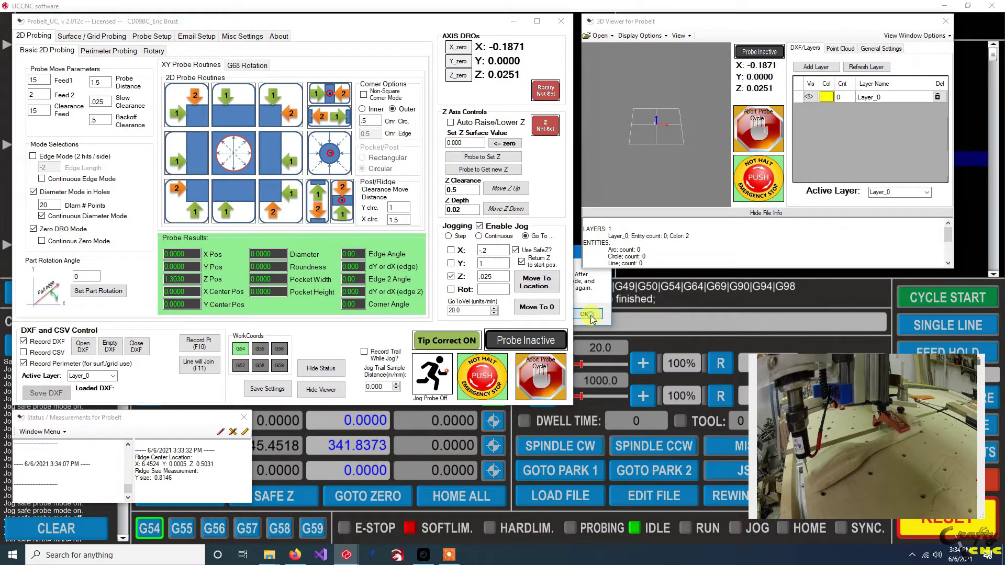
{"action": "left_click", "coordinate": [590, 315]}
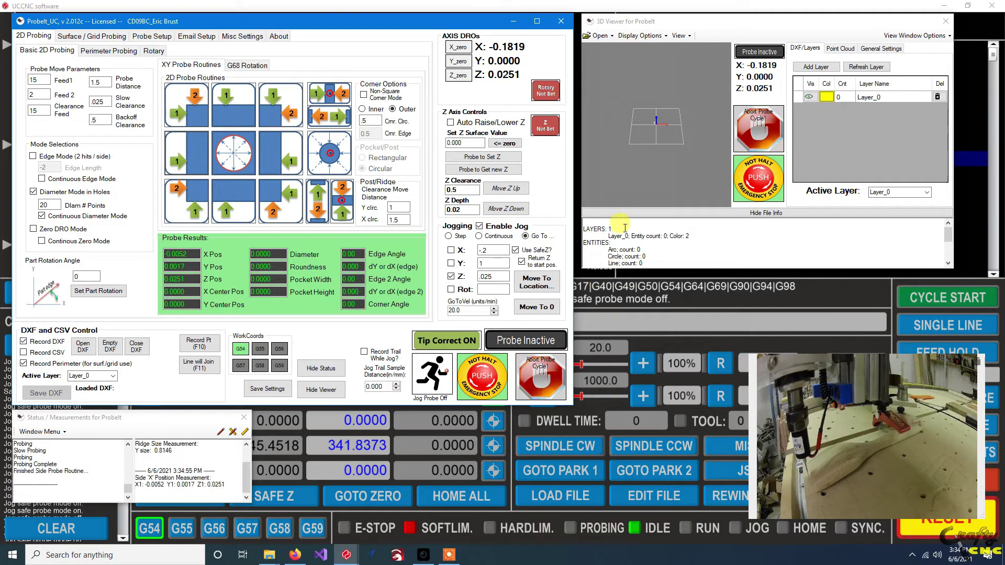
{"action": "left_click", "coordinate": [913, 35]}
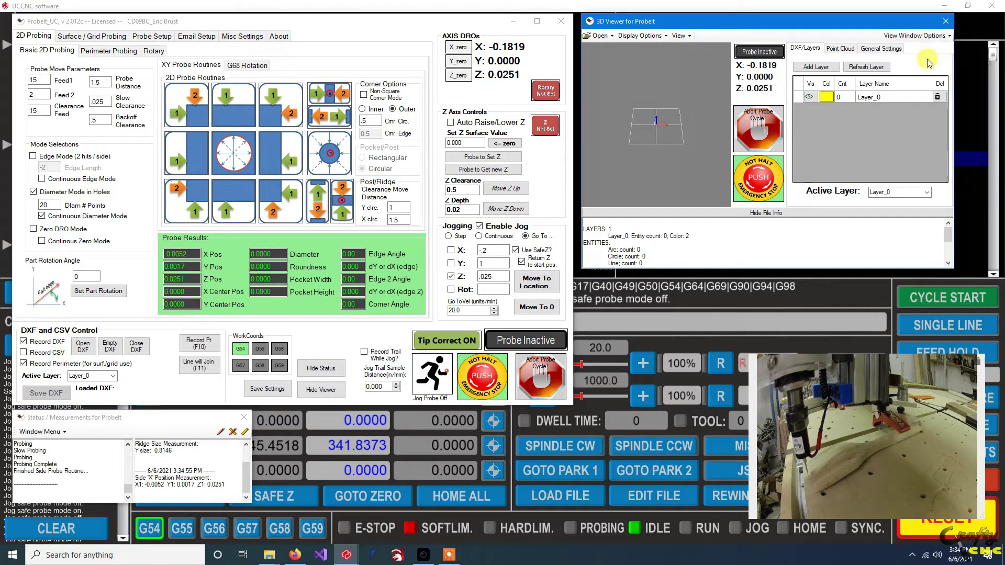
{"action": "left_click", "coordinate": [916, 36]}
{"action": "left_click", "coordinate": [908, 50]}
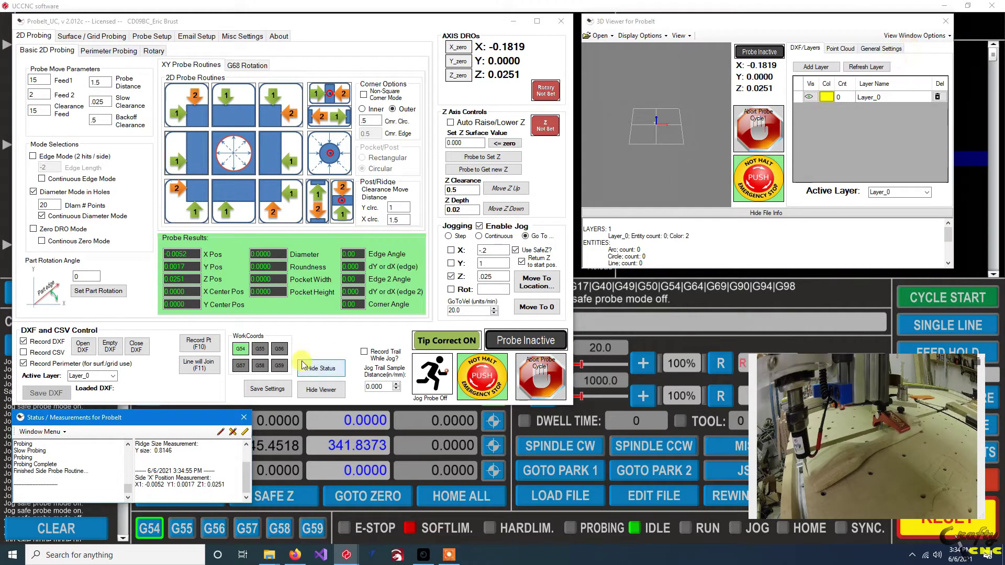
{"action": "left_click", "coordinate": [384, 21]}
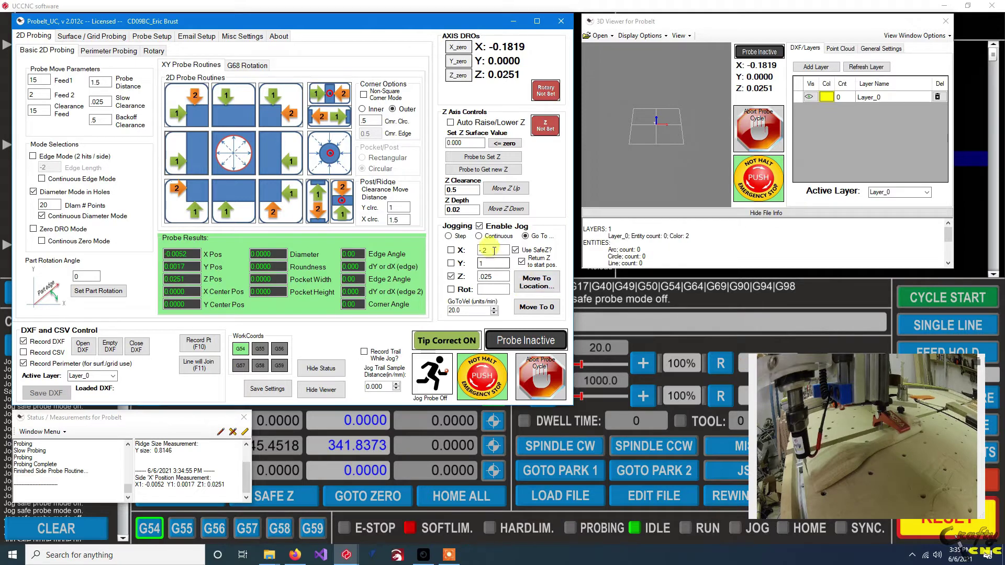
Move the probe to X 6.2 using safe Z, with Y and Z excluded from the move
{"action": "left_click", "coordinate": [451, 250]}
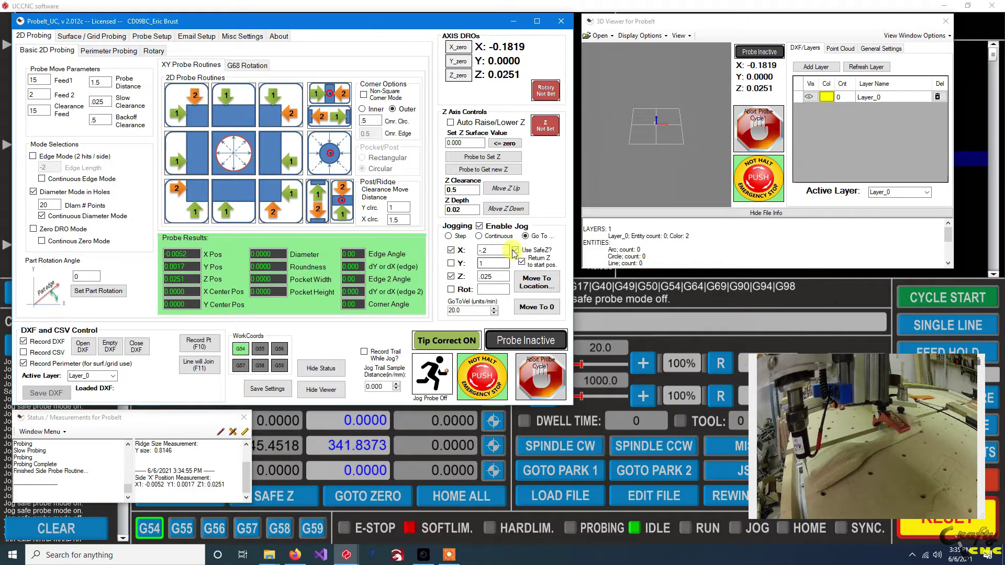
{"action": "left_click_drag", "start_coordinate": [492, 251], "coordinate": [476, 251]}
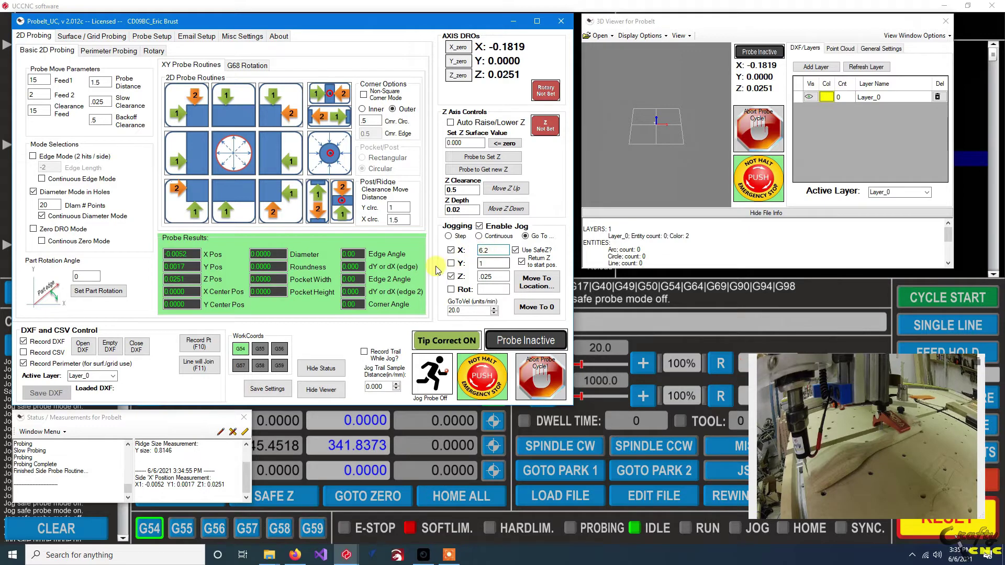
{"action": "left_click", "coordinate": [452, 276]}
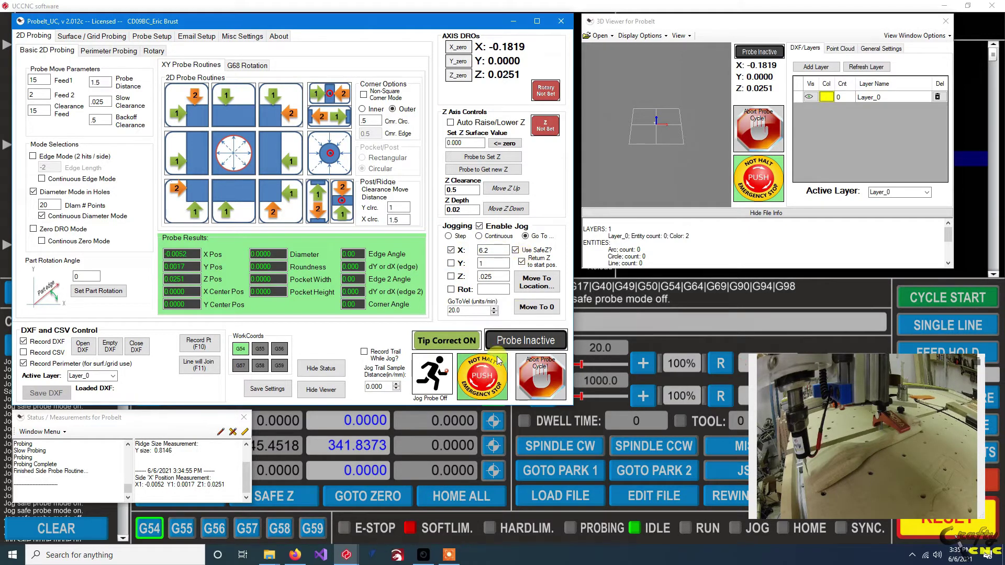
{"action": "left_click", "coordinate": [524, 285]}
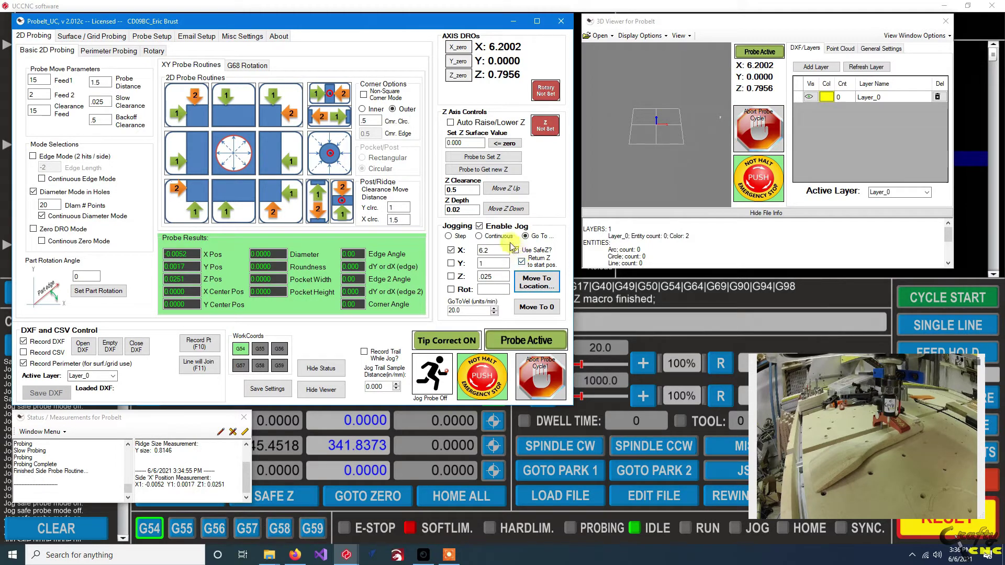
{"action": "left_click", "coordinate": [522, 261]}
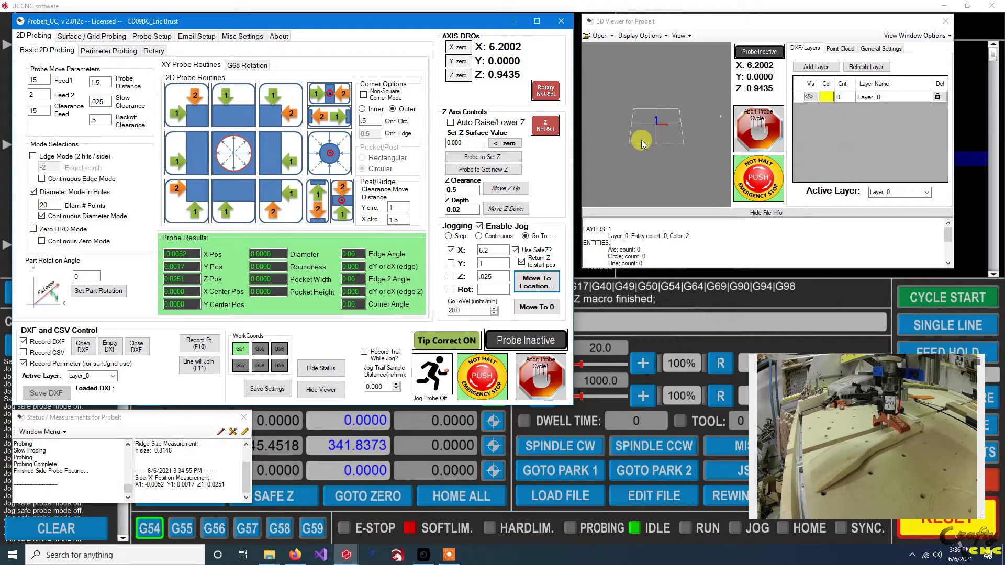
Add a pink layer named centerline to hold the recorded probe points
{"action": "left_click", "coordinate": [818, 67]}
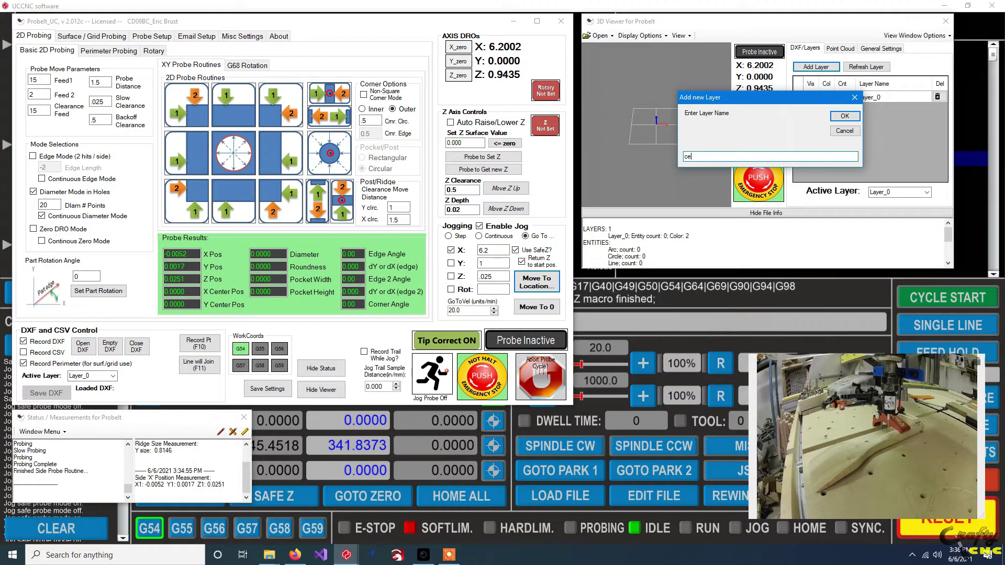
{"action": "type", "text": "centerline"}
{"action": "key", "text": "Return"}
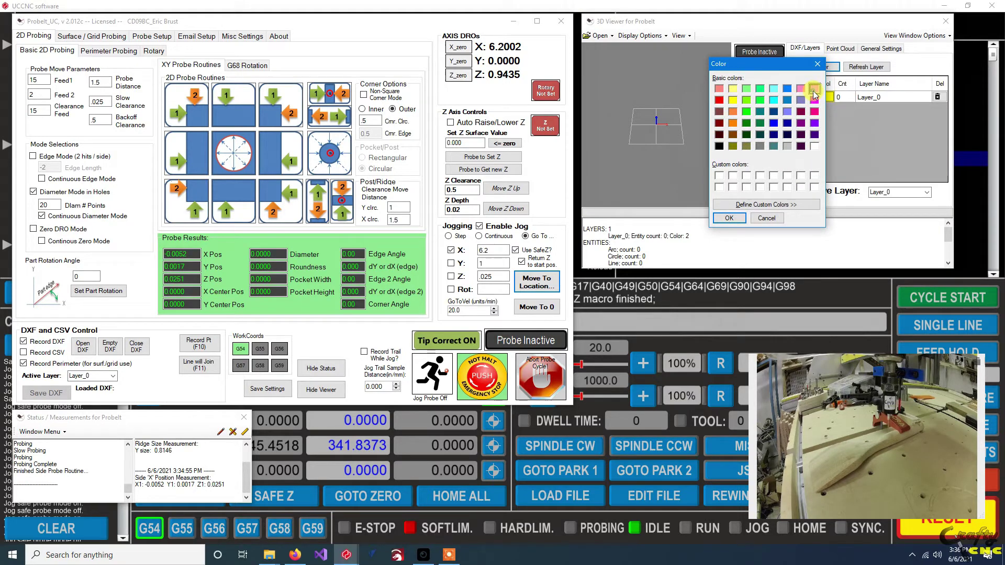
{"action": "left_click", "coordinate": [729, 218]}
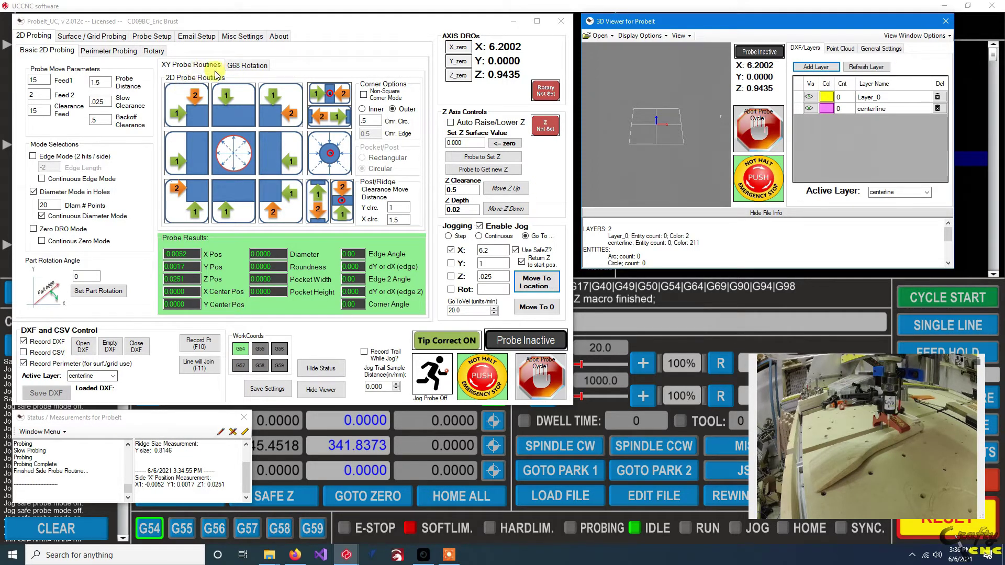
Configure the XZ surface perimeter routine for the Reverse (-1) direction with a start angle of 272.25
{"action": "left_click", "coordinate": [128, 51]}
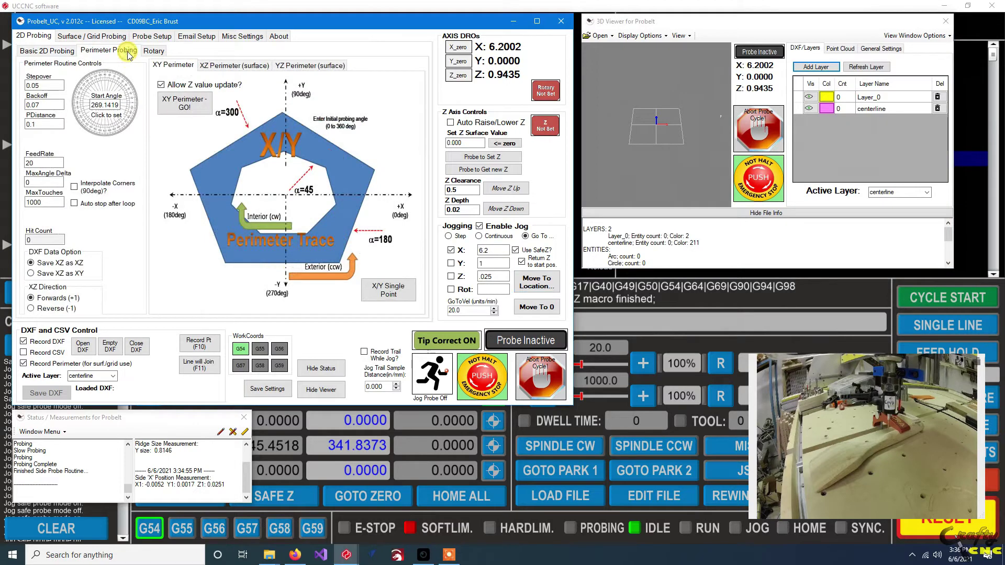
{"action": "left_click", "coordinate": [240, 66]}
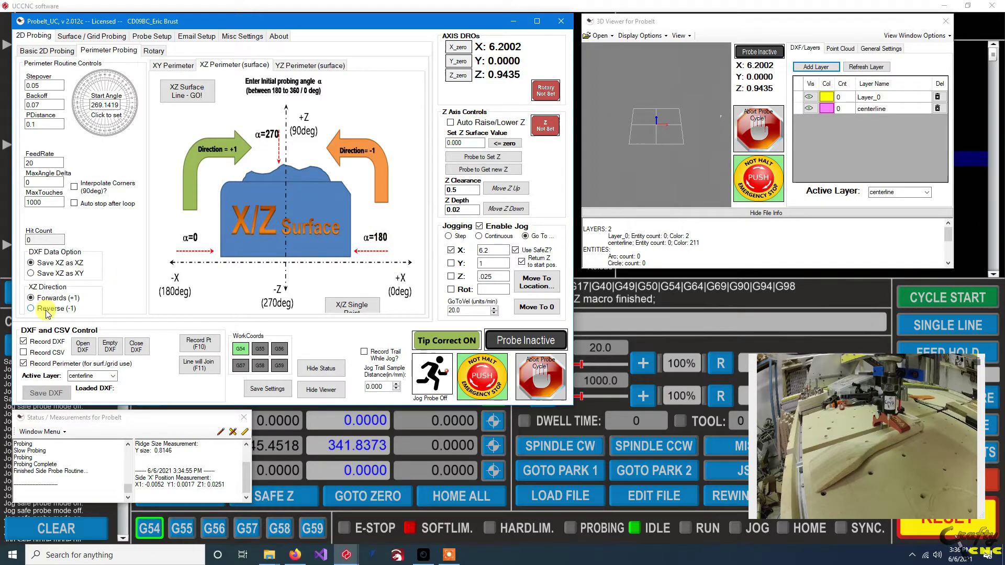
{"action": "left_click", "coordinate": [106, 131]}
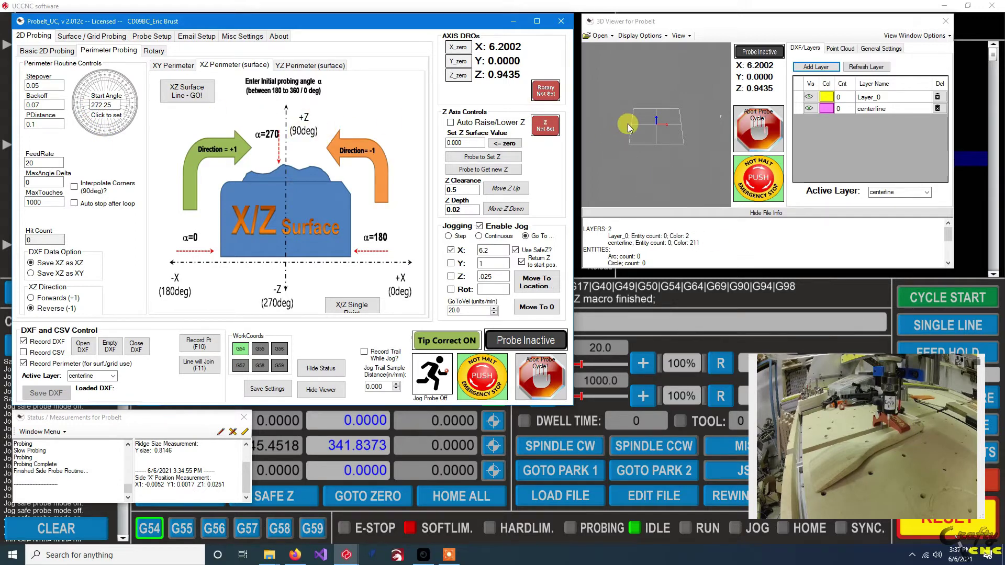
{"action": "left_click", "coordinate": [41, 85]}
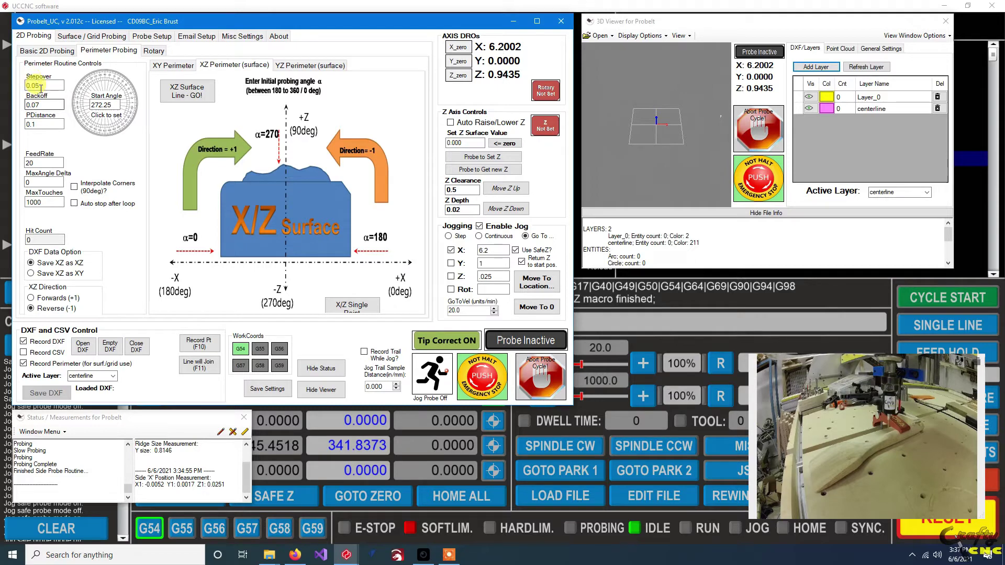
Run the XZ surface line probing along the centerline, follow the trace in the 3D viewer, and stop the cycle at about X -0.32
{"action": "left_click", "coordinate": [194, 95]}
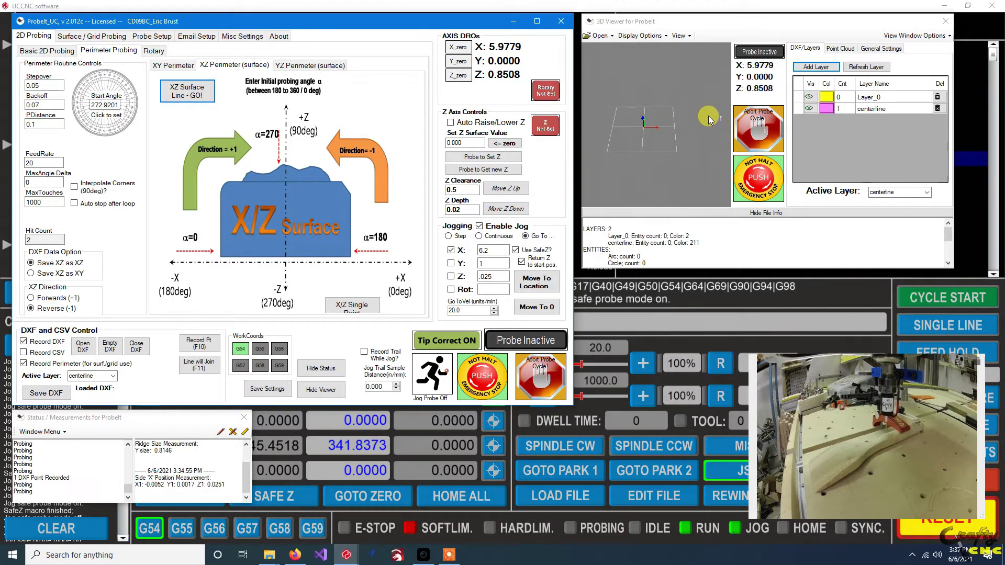
{"action": "left_click", "coordinate": [693, 130]}
{"action": "scroll", "coordinate": [699, 128], "scroll_direction": "up", "scroll_amount": 3}
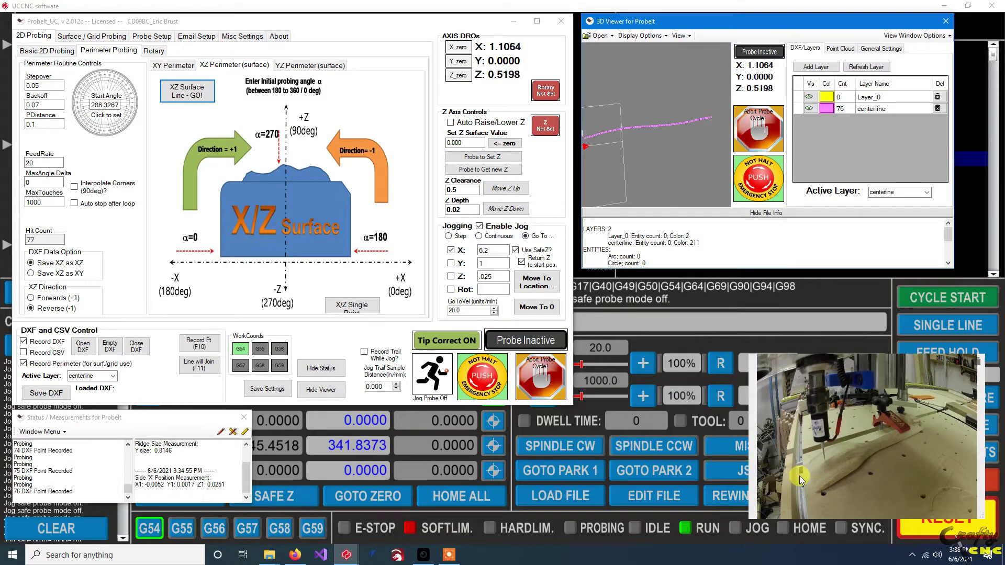
{"action": "left_click_drag", "start_coordinate": [641, 140], "coordinate": [652, 152]}
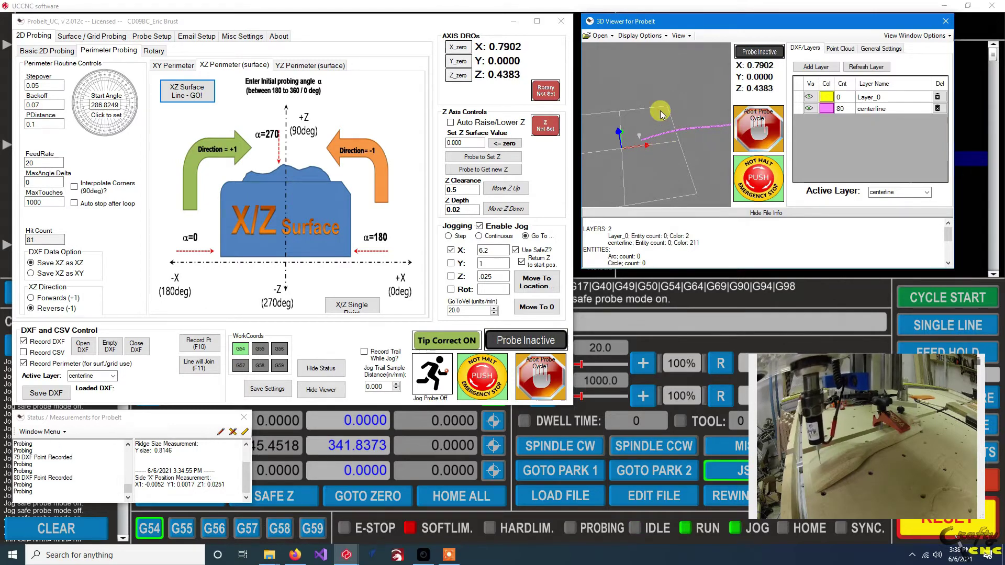
{"action": "mouse_move", "coordinate": [636, 154]}
{"action": "left_mouse_down"}
{"action": "mouse_move", "coordinate": [654, 137]}
{"action": "mouse_move", "coordinate": [644, 142]}
{"action": "left_mouse_up"}
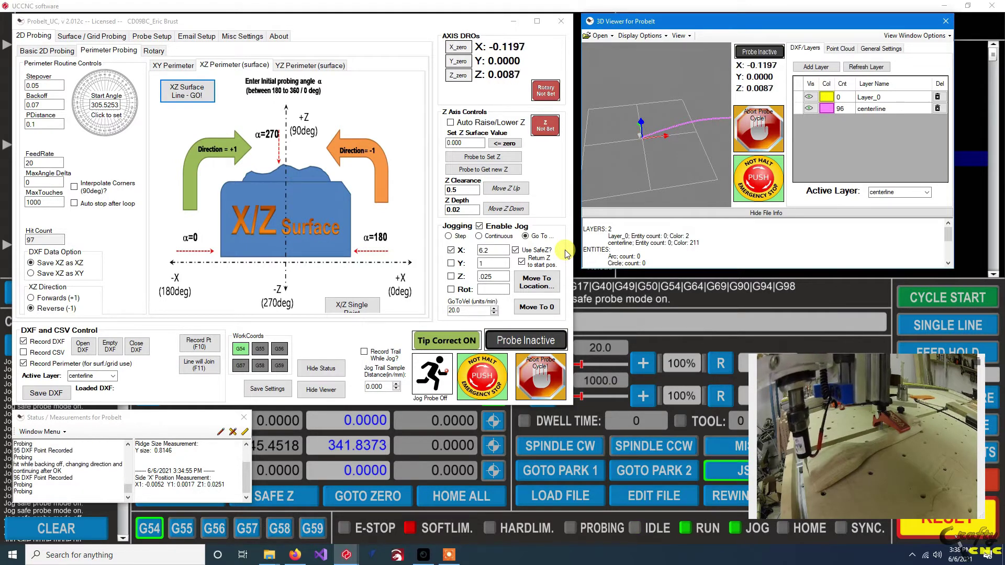
{"action": "left_click", "coordinate": [547, 382]}
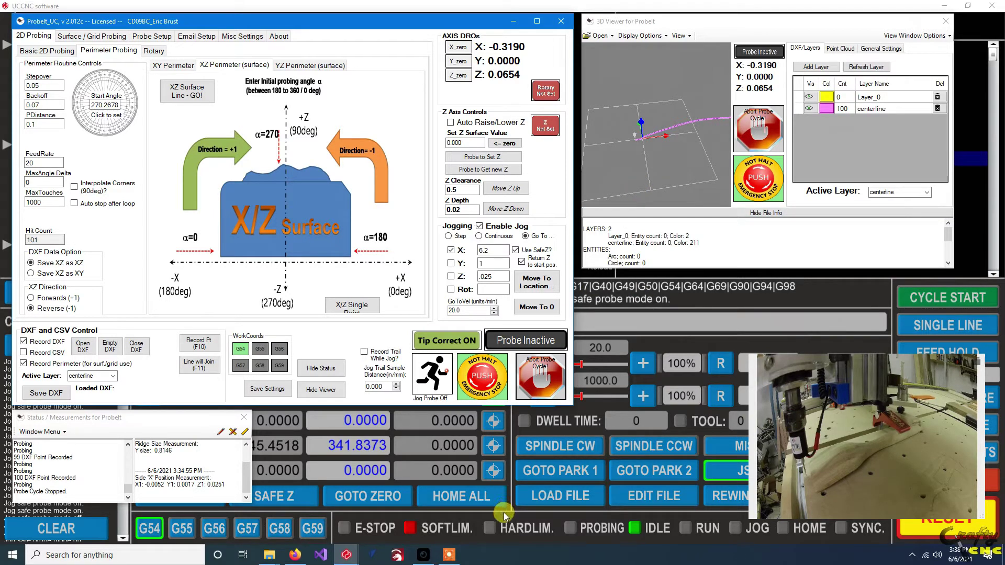
{"action": "left_click", "coordinate": [451, 554]}
{"action": "left_click", "coordinate": [535, 509]}
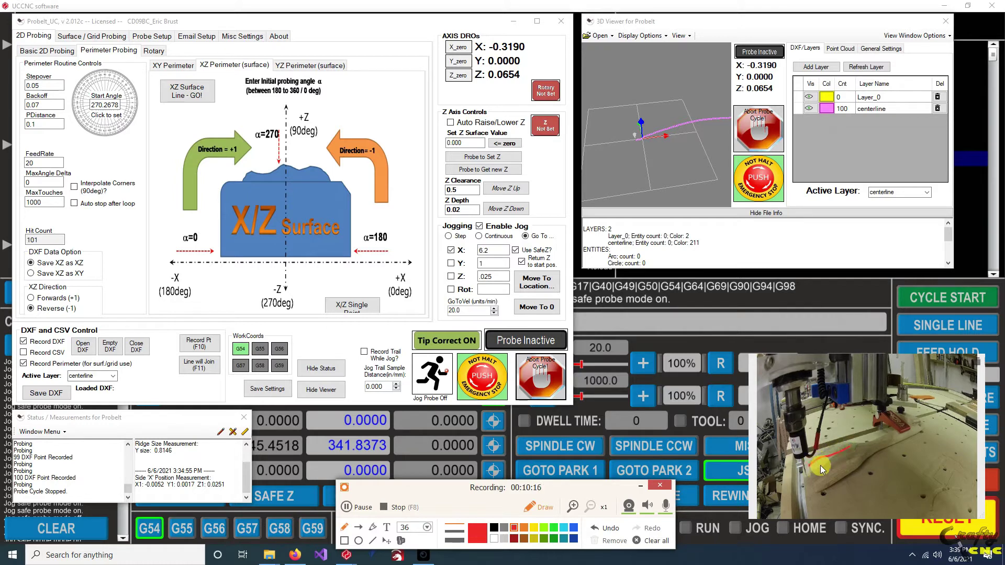
{"action": "left_click_drag", "start_coordinate": [858, 460], "coordinate": [836, 471]}
{"action": "left_click", "coordinate": [637, 490]}
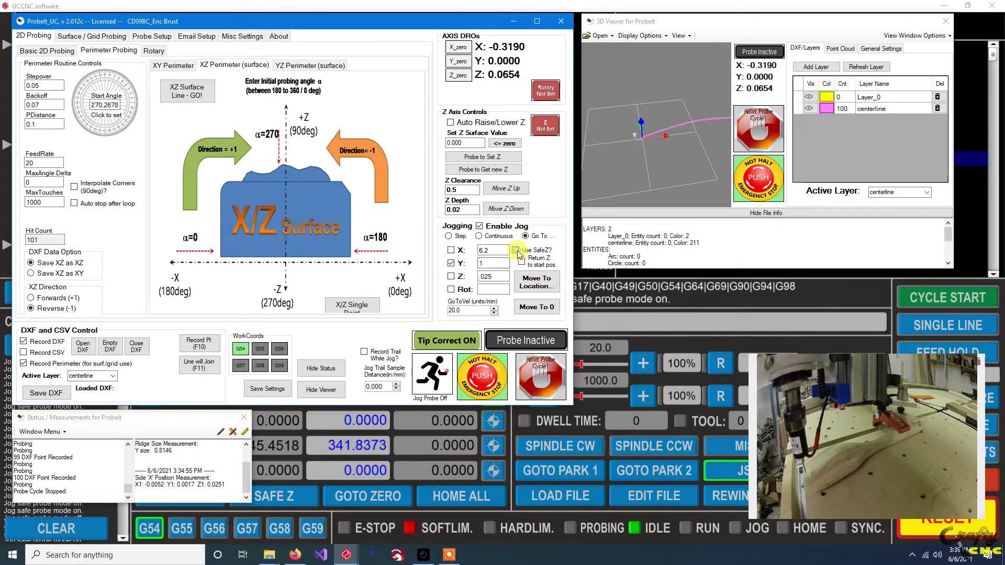
Move the probe to Y 1 without safe Z or Z return, and set the XZ routine to Forwards (+1) with a 270 start angle
{"action": "left_click", "coordinate": [537, 283]}
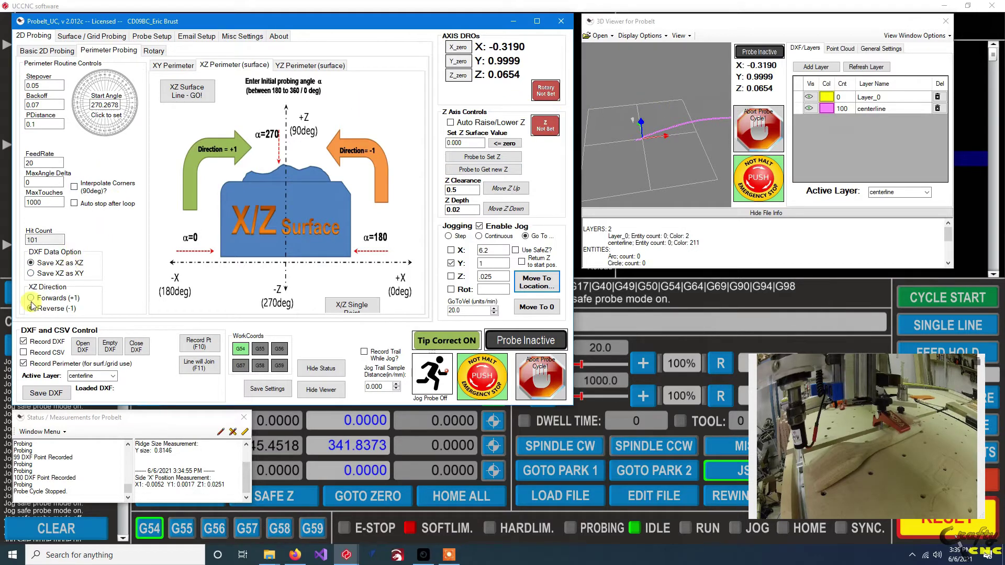
{"action": "left_click", "coordinate": [107, 131]}
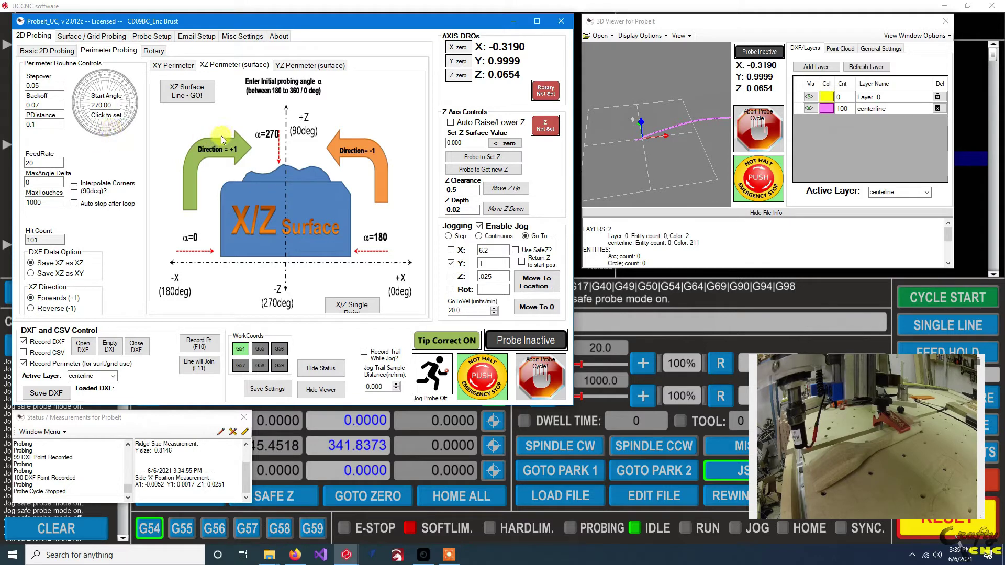
Add a purple layer named xz1 to hold the next XZ probe points
{"action": "left_click", "coordinate": [816, 67]}
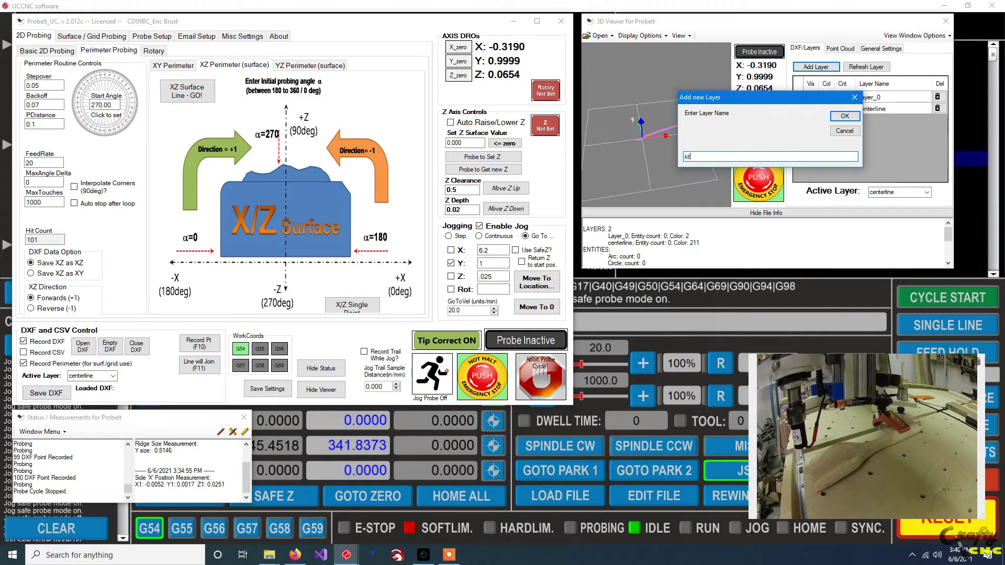
{"action": "key", "text": "Return"}
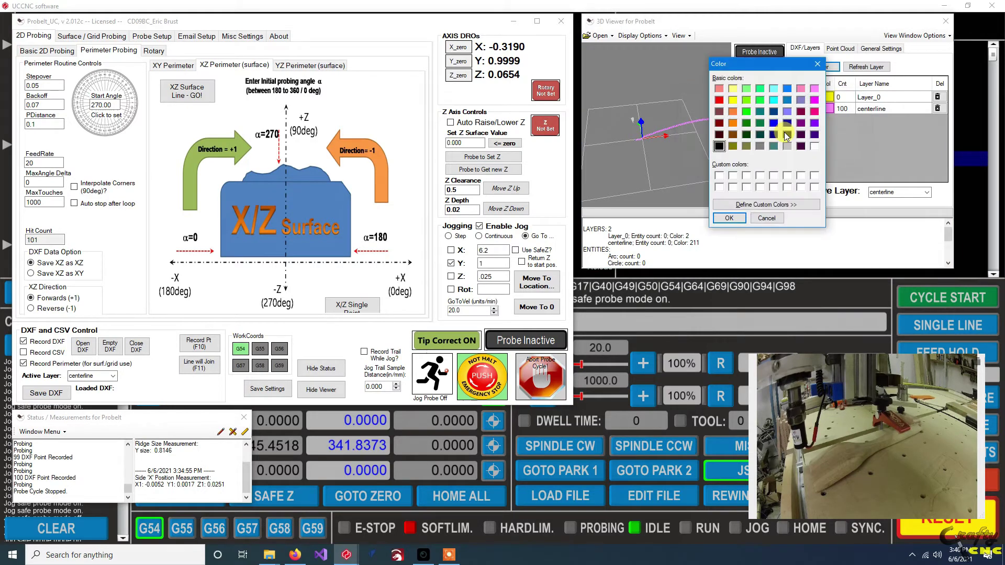
{"action": "left_click", "coordinate": [814, 123]}
{"action": "left_click", "coordinate": [744, 219]}
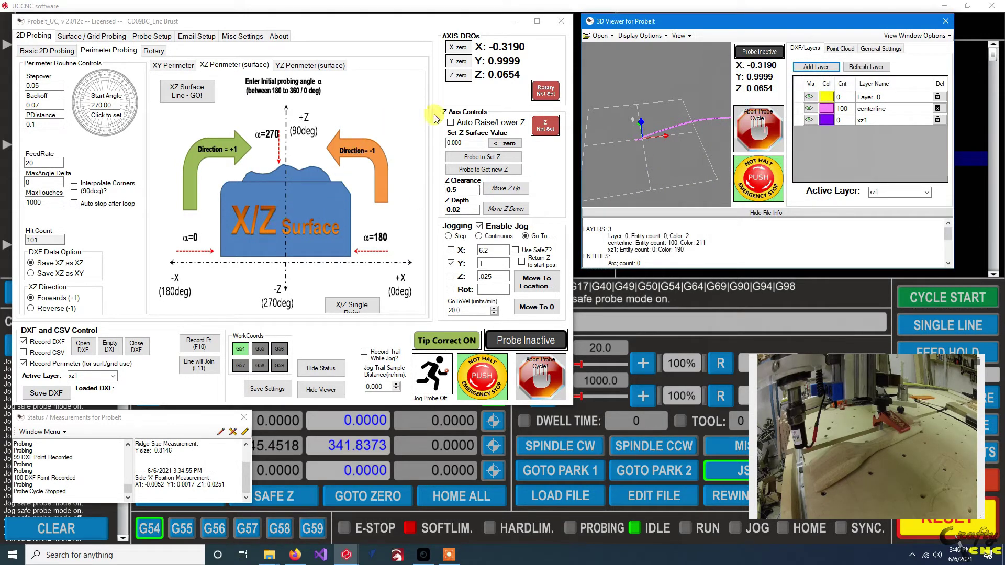
Run the XZ surface line probing at Y 1 and adjust the 3D viewer to follow the recorded trace
{"action": "left_click", "coordinate": [186, 94]}
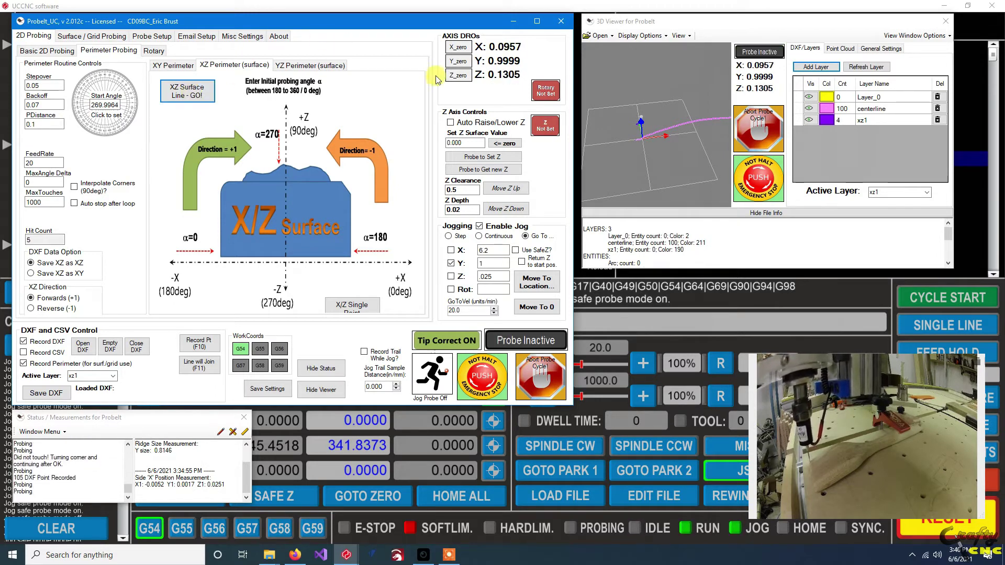
{"action": "middle_click_drag", "start_coordinate": [655, 128], "coordinate": [685, 164]}
{"action": "scroll", "coordinate": [680, 159], "scroll_direction": "down", "scroll_amount": 3}
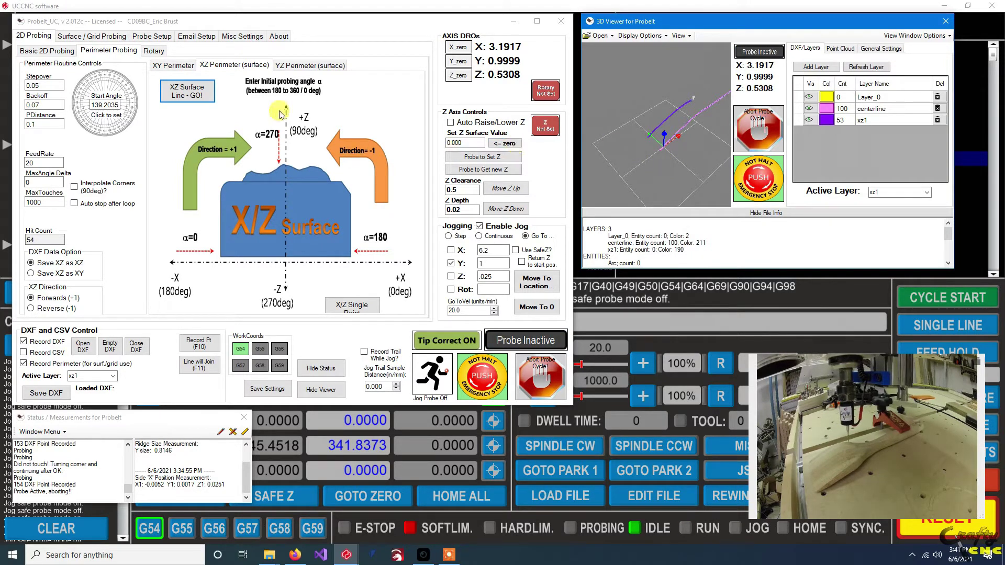
Resume the XZ surface line probing with start angles of 192.91 and 272.12, and stop the cycle at about X 3.64
{"action": "left_click", "coordinate": [201, 94]}
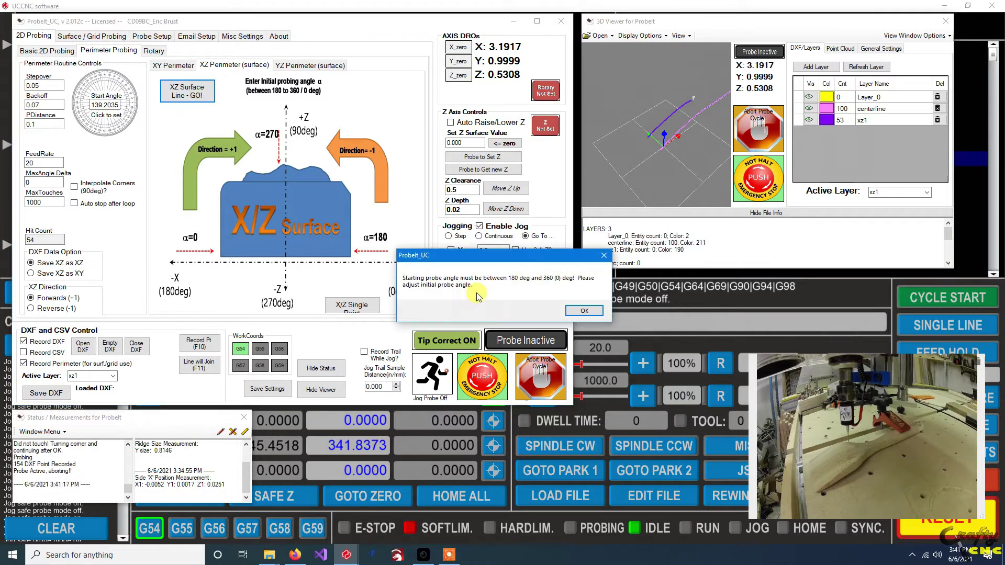
{"action": "left_click", "coordinate": [584, 311]}
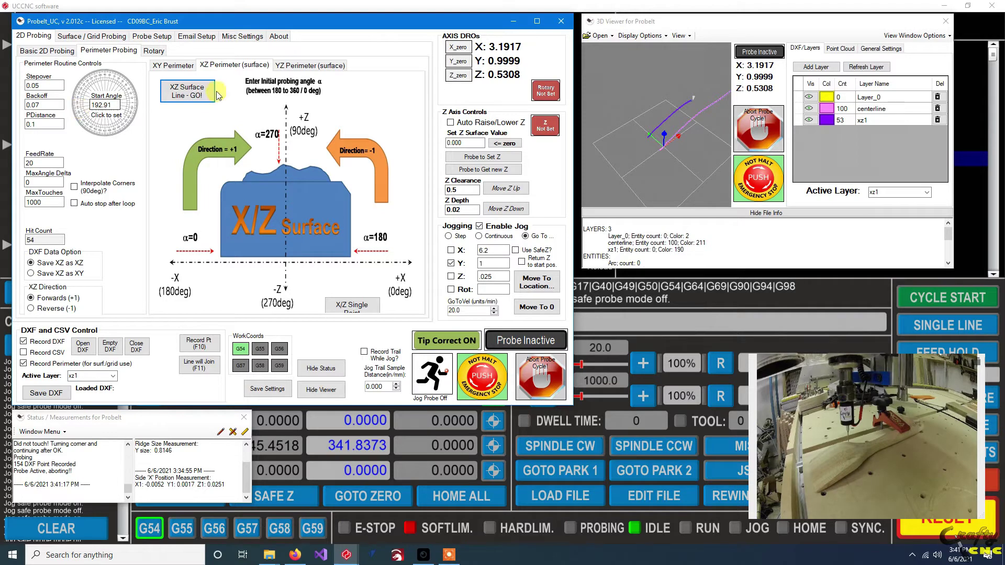
{"action": "left_click", "coordinate": [200, 99]}
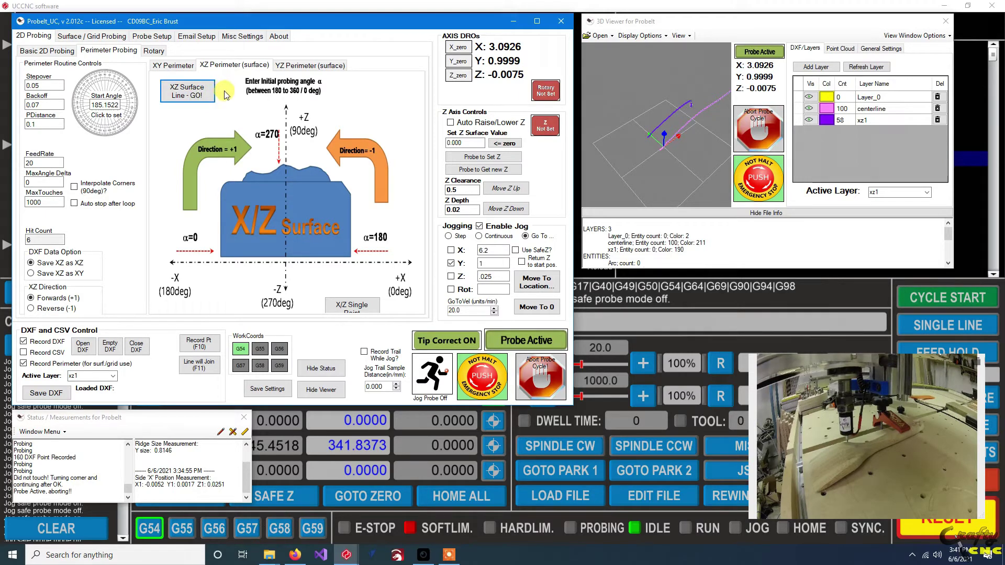
{"action": "left_click", "coordinate": [201, 104]}
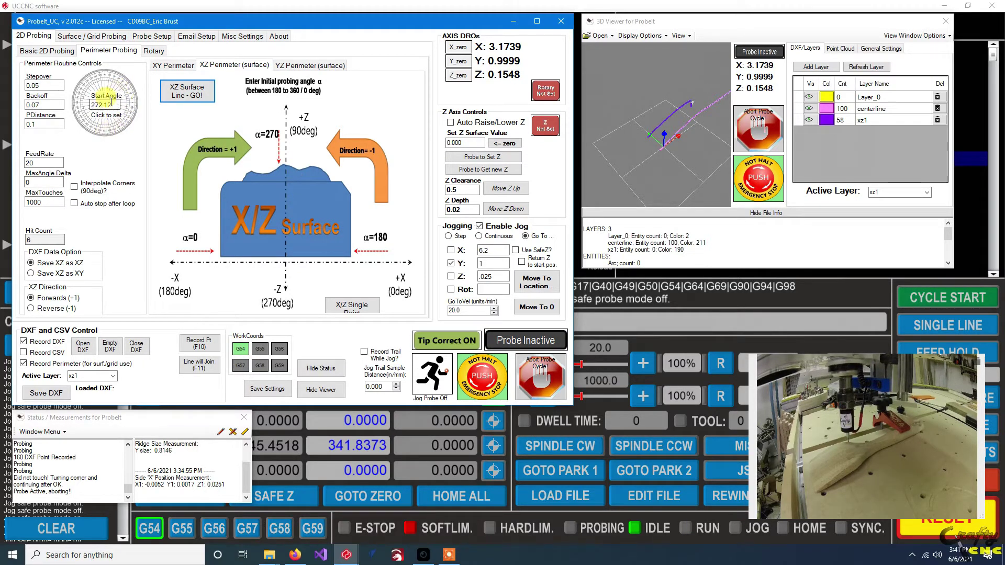
{"action": "left_click", "coordinate": [180, 99]}
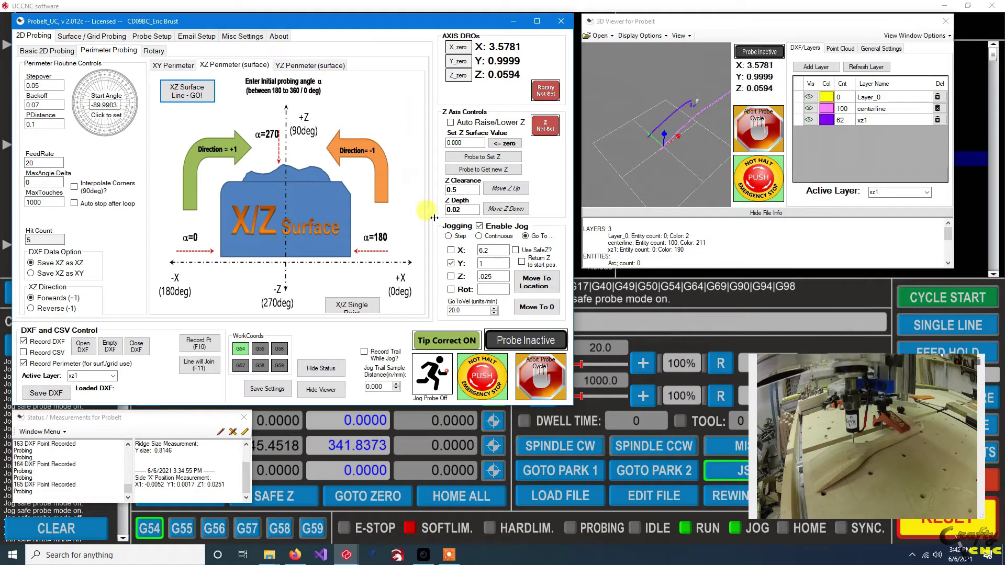
{"action": "left_click", "coordinate": [541, 377]}
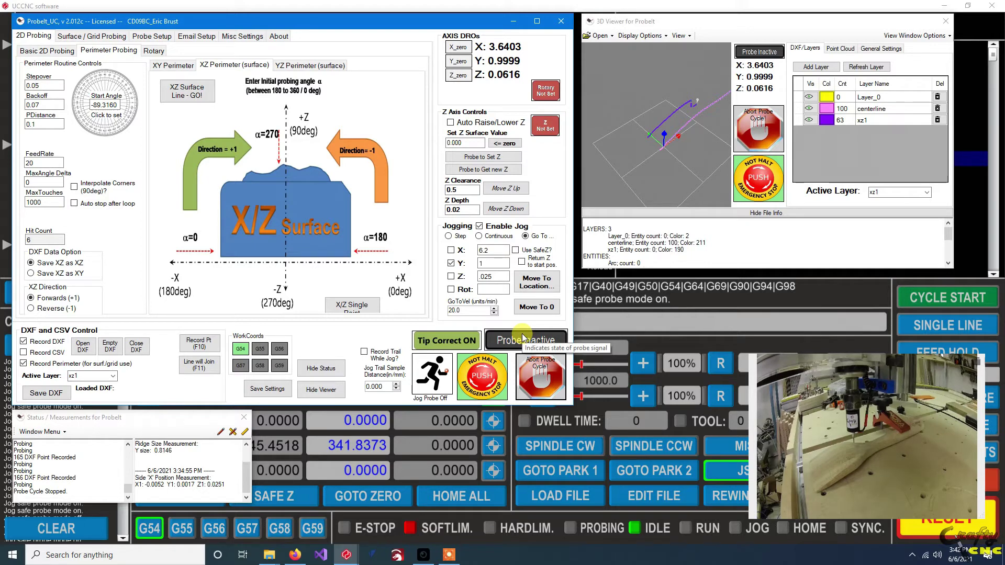
Jog the probe to about X 4.24 and move it to Y 0.5
{"action": "key", "text": "Right"}
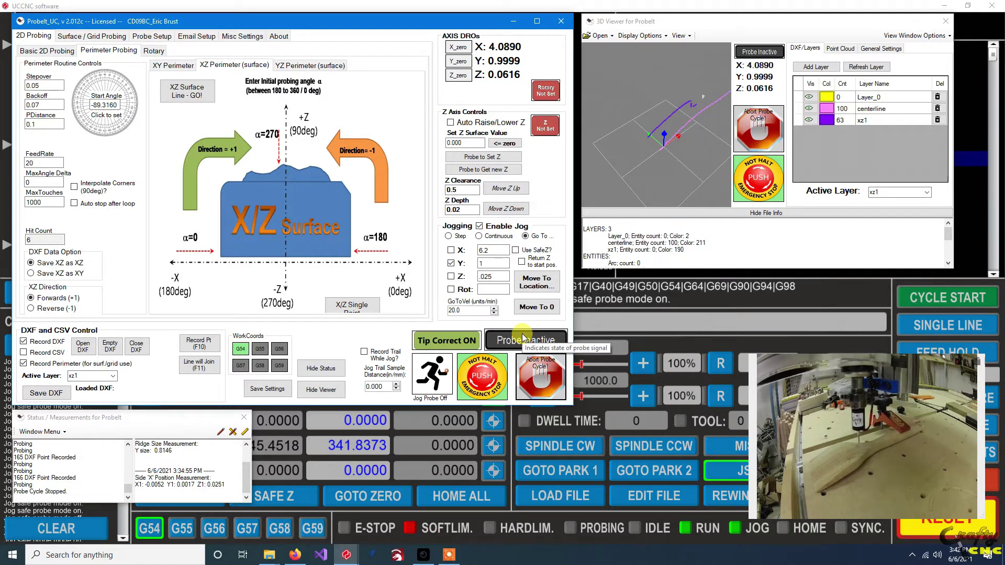
{"action": "left_click", "coordinate": [486, 264]}
{"action": "left_click_drag", "start_coordinate": [487, 266], "coordinate": [480, 267]}
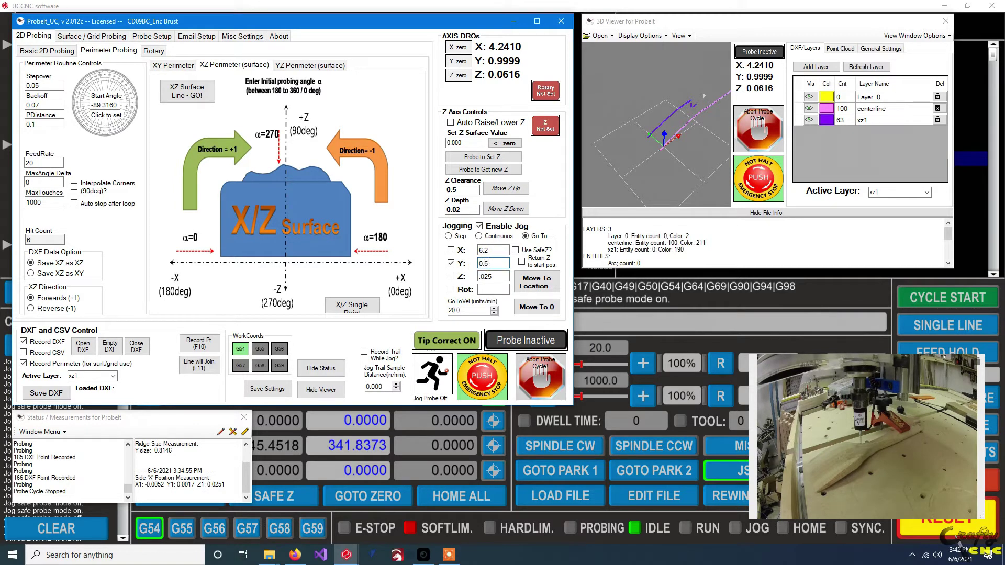
{"action": "left_click", "coordinate": [536, 285]}
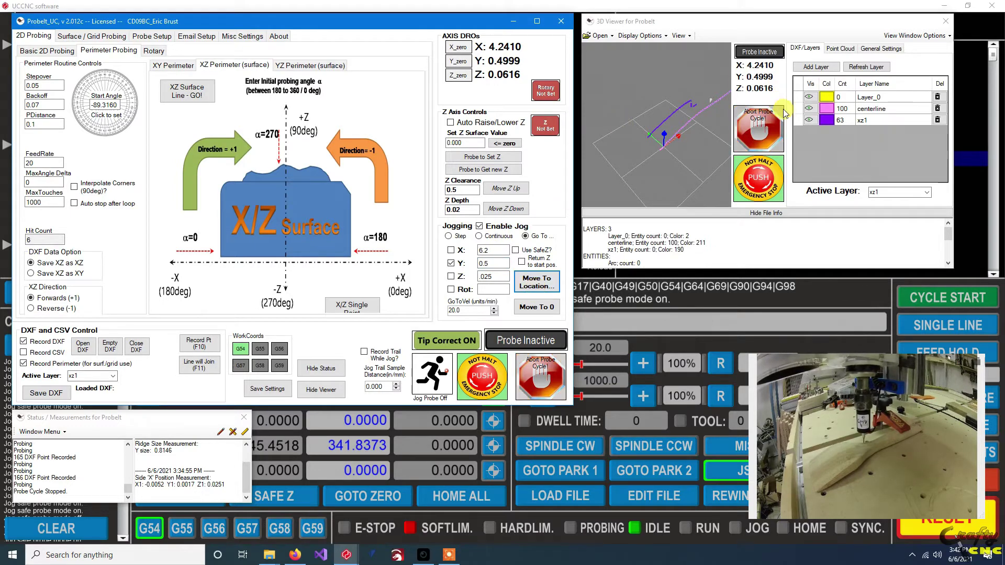
Add a green layer named xz.5 for the profile at Y 0.5
{"action": "left_click", "coordinate": [816, 67]}
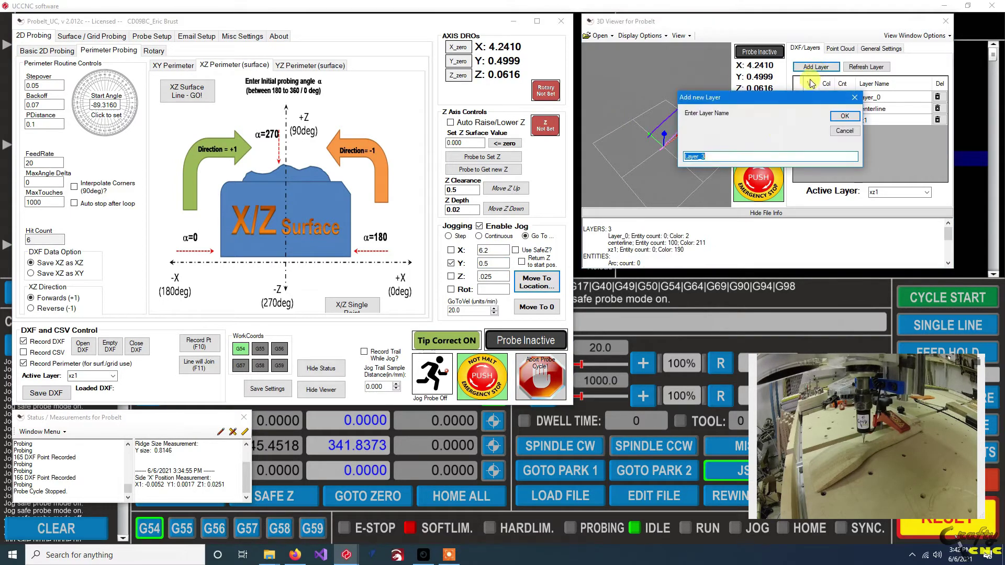
{"action": "type", "text": "xz.5"}
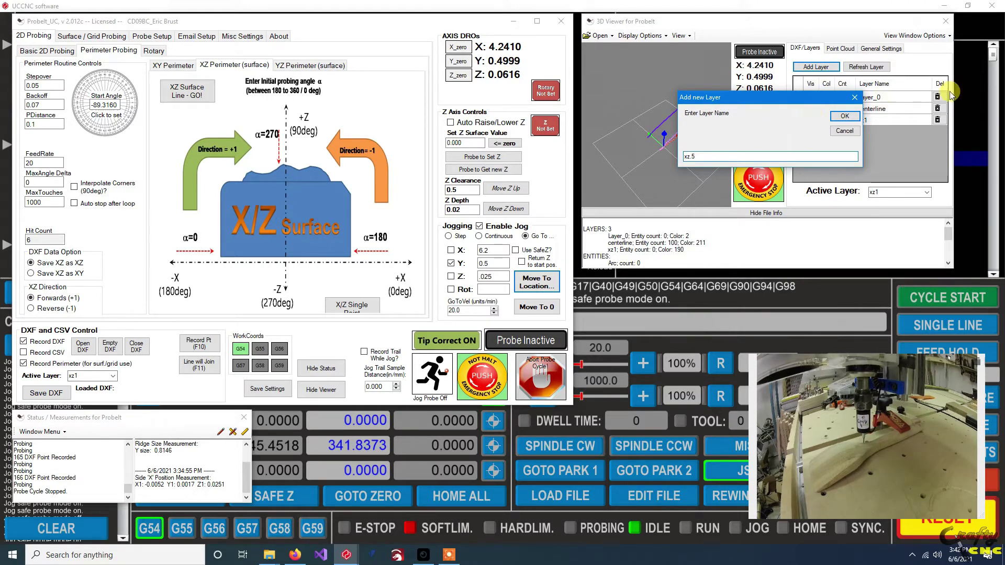
{"action": "left_click", "coordinate": [845, 116]}
{"action": "left_click", "coordinate": [747, 100]}
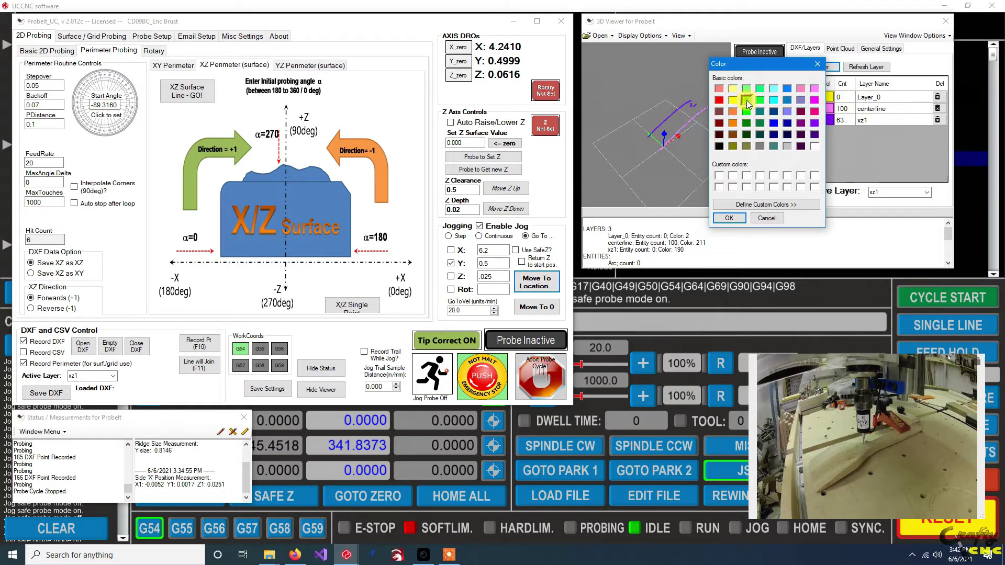
{"action": "left_click", "coordinate": [728, 218]}
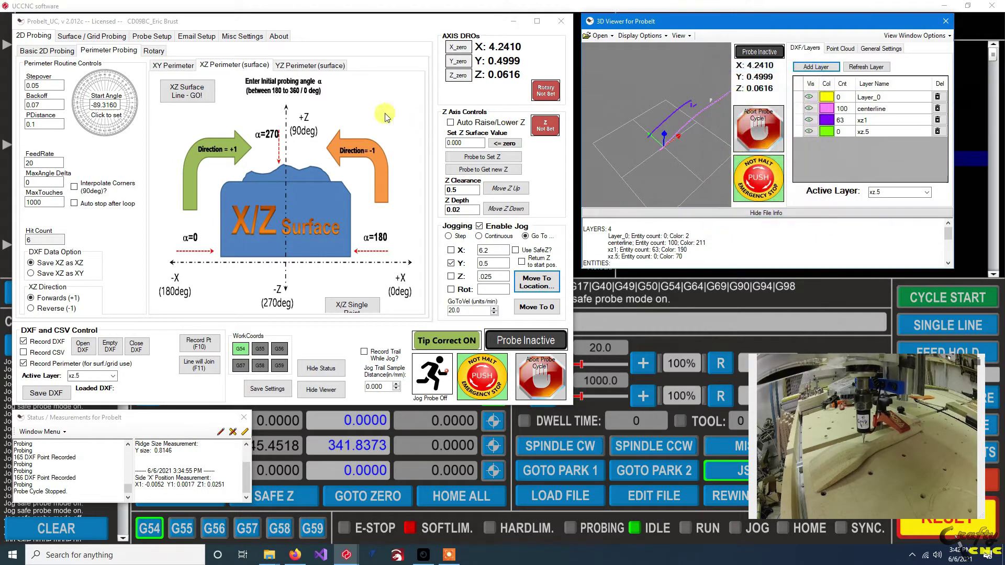
Probe the XZ surface line at Y 0.5 in Reverse (-1) from start angle 271.01, resume at 275.49, and stop at about X -0.42
{"action": "left_click", "coordinate": [106, 137]}
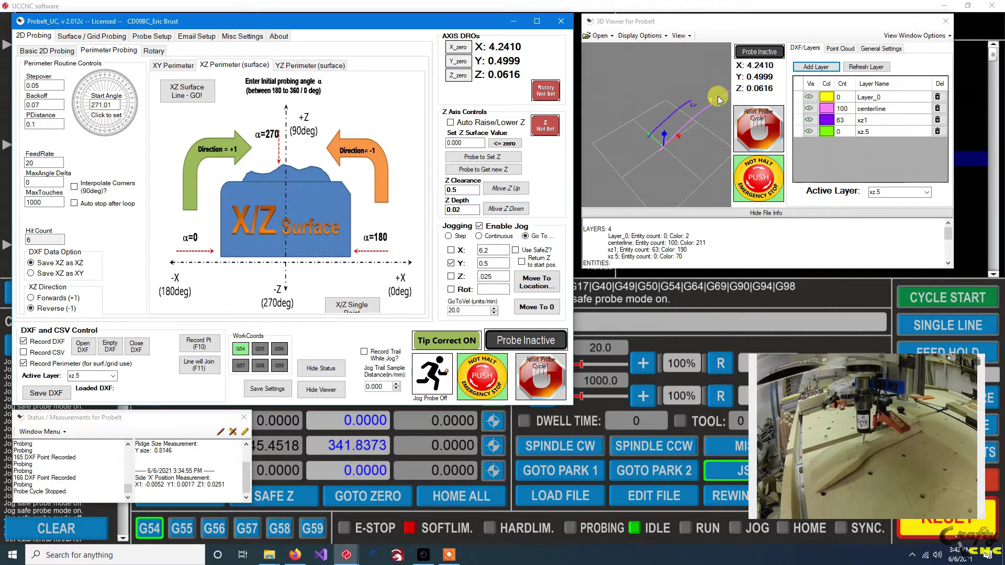
{"action": "left_click", "coordinate": [179, 97]}
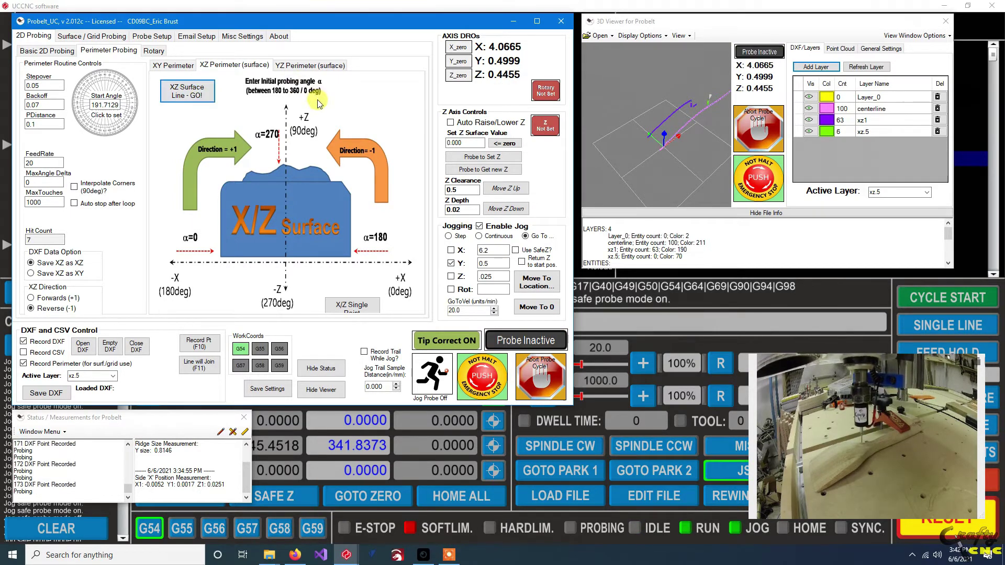
{"action": "left_click_drag", "start_coordinate": [603, 140], "coordinate": [636, 91]}
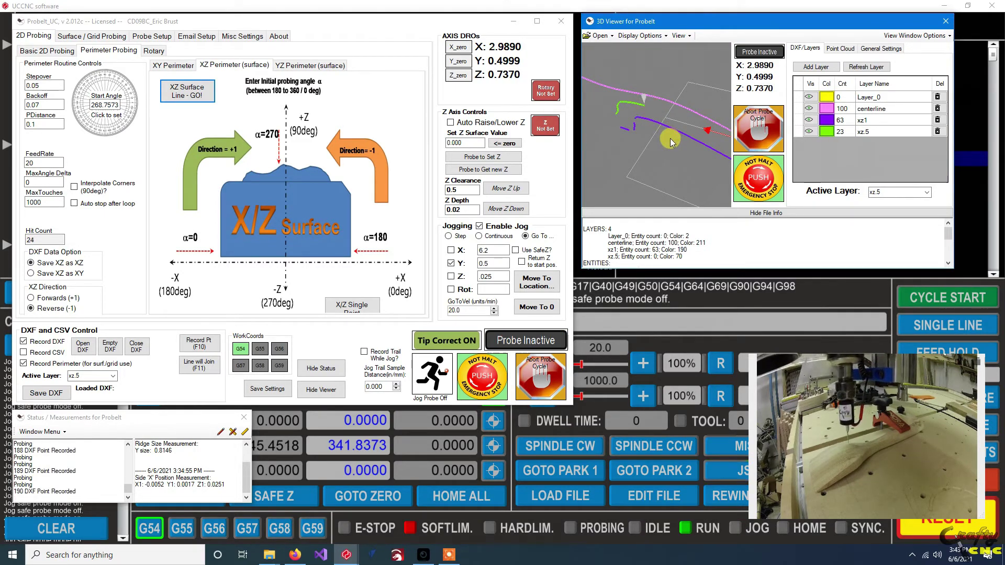
{"action": "left_click_drag", "start_coordinate": [667, 139], "coordinate": [619, 136]}
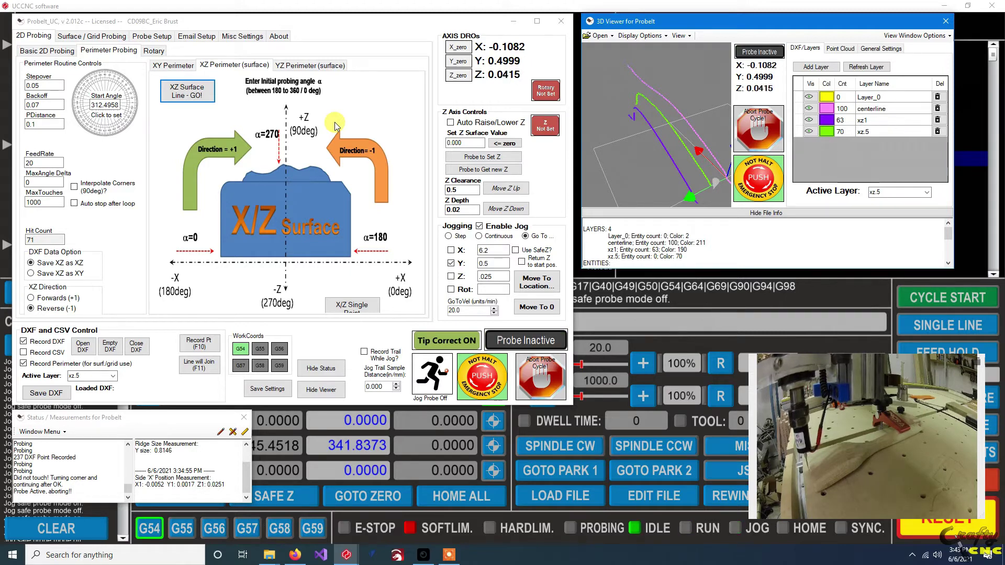
{"action": "left_click", "coordinate": [109, 134]}
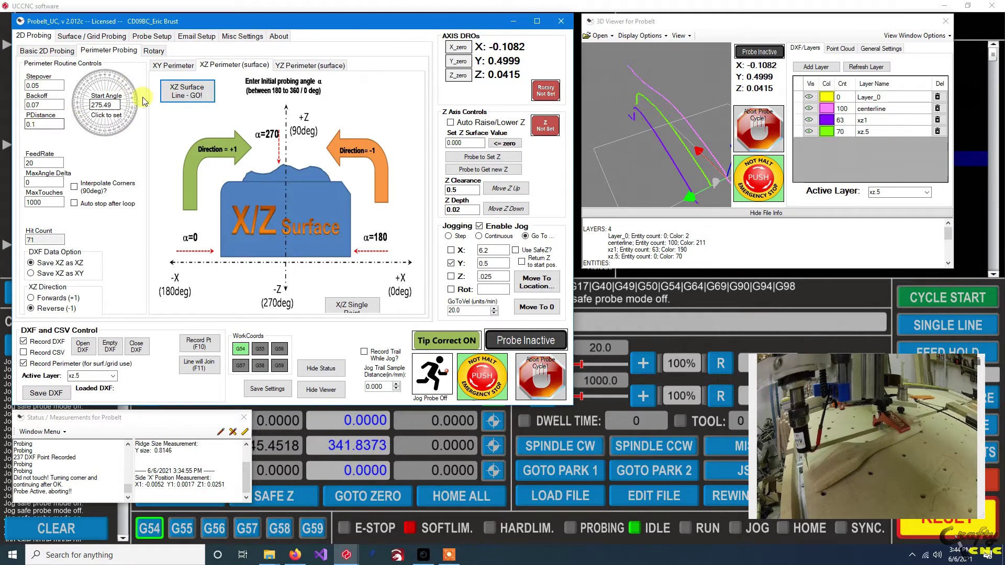
{"action": "left_click", "coordinate": [185, 94]}
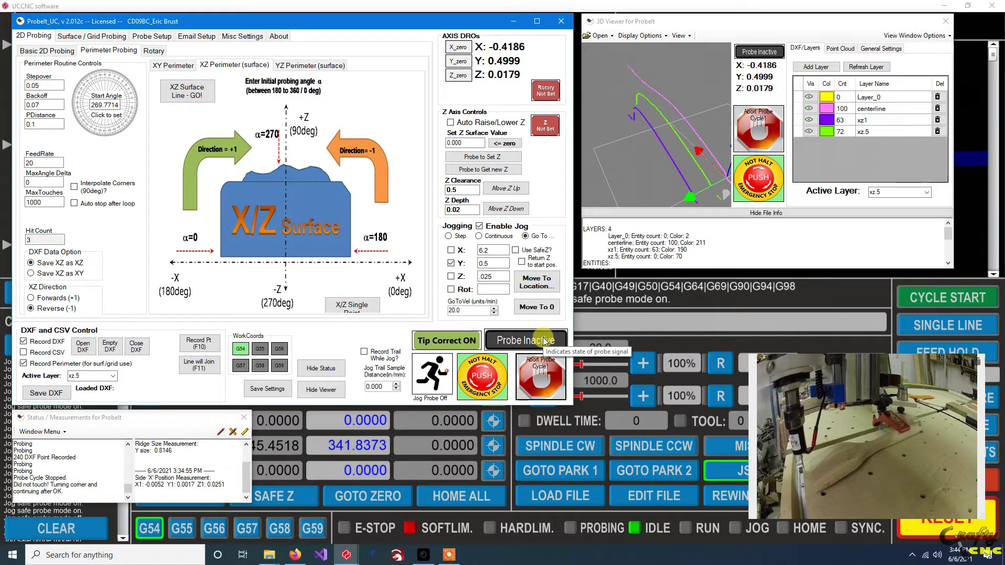
Raise the probe, send it to X 6.2, Y 1, and set the YZ surface perimeter routine to a start angle of 264.71
{"action": "key", "text": "Page_Up"}
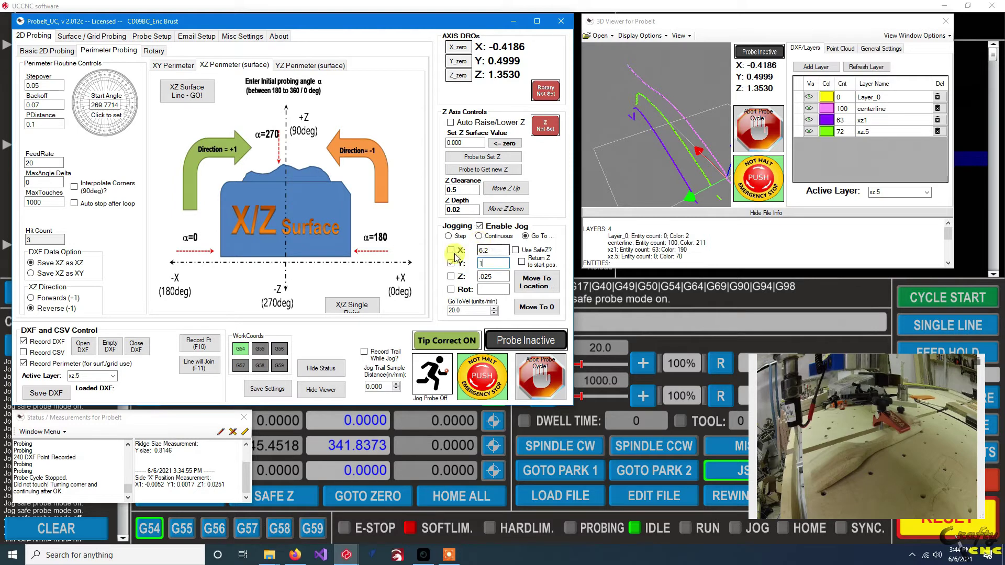
{"action": "left_click", "coordinate": [533, 283]}
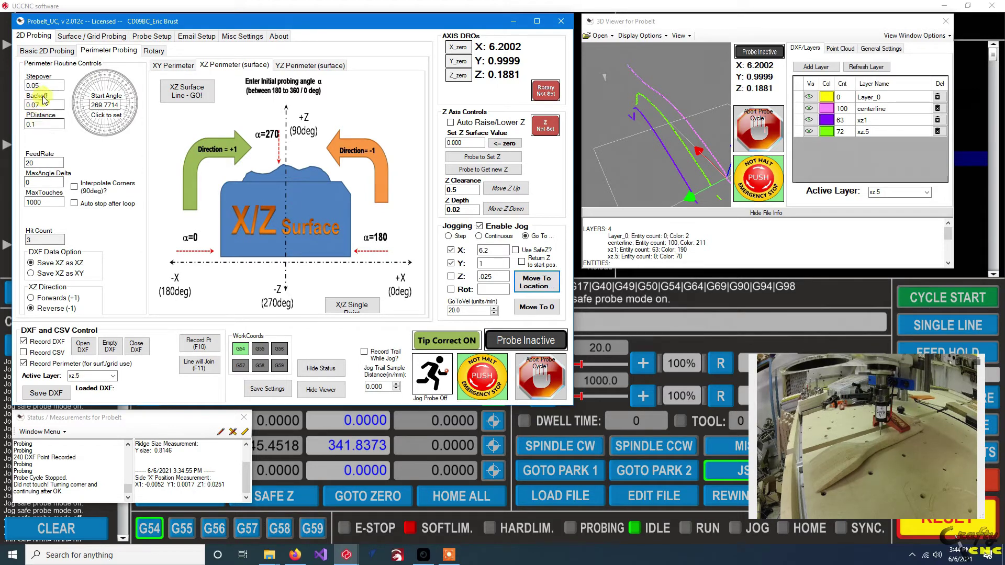
{"action": "left_click", "coordinate": [299, 67]}
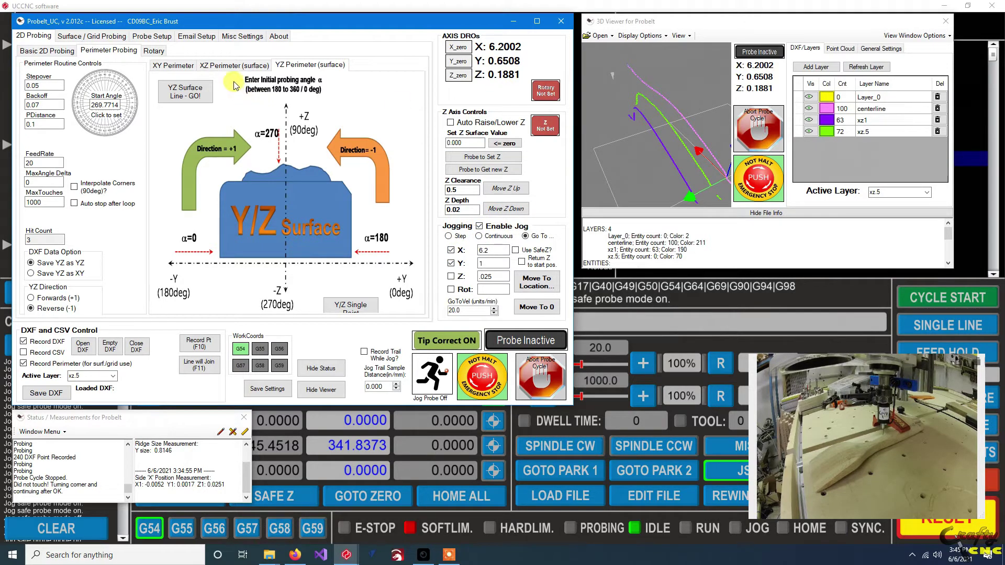
{"action": "left_click", "coordinate": [103, 133]}
Add a blue layer named yz6.2 for the YZ profile at X 6.2
{"action": "left_click", "coordinate": [816, 67]}
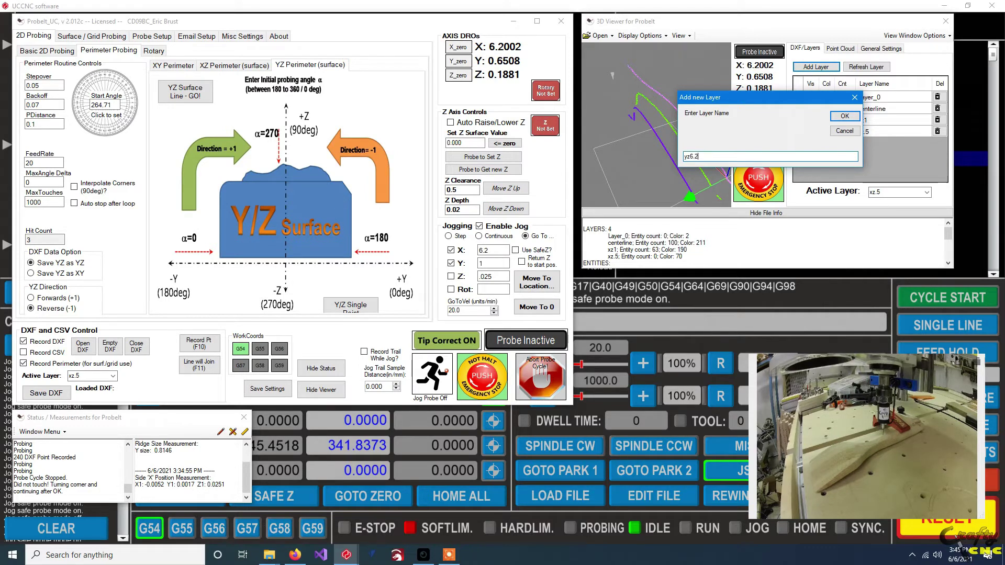
{"action": "left_click", "coordinate": [845, 116]}
{"action": "left_click", "coordinate": [788, 90]}
{"action": "left_click", "coordinate": [729, 217]}
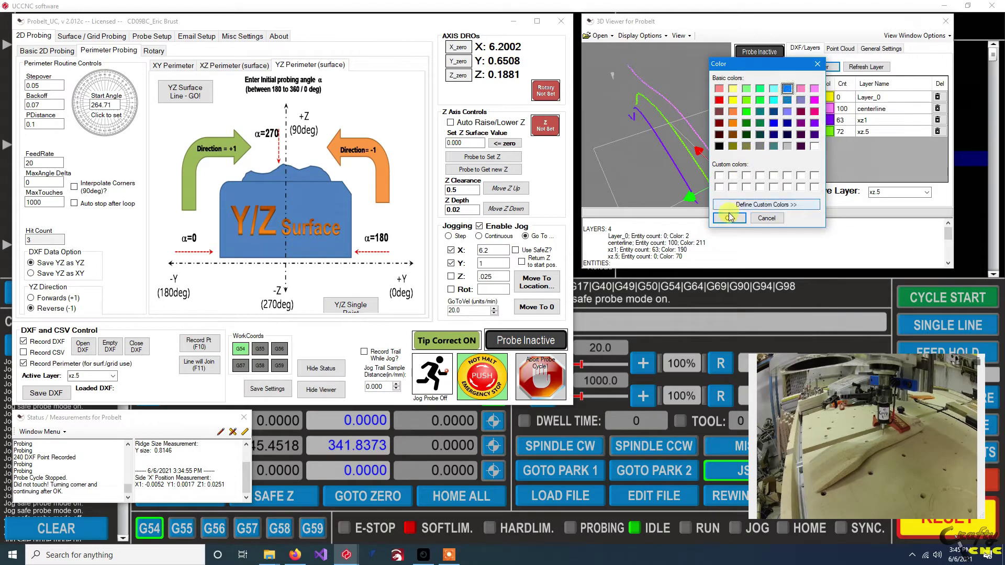
Run the YZ surface line probing at X 6.2, follow the trace in the 3D viewer, and stop the cycle at about Y -0.77
{"action": "left_click", "coordinate": [193, 93]}
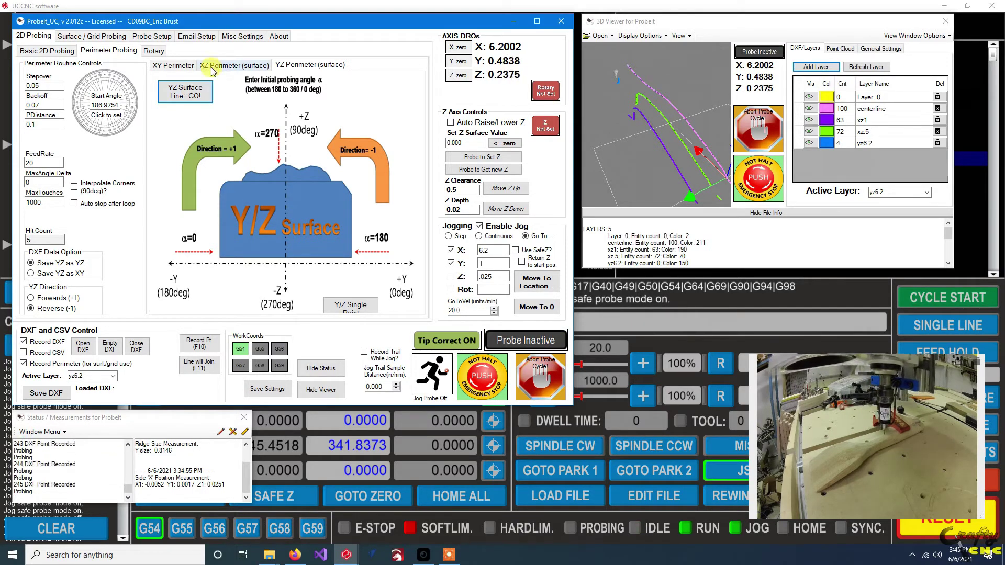
{"action": "scroll", "coordinate": [618, 99], "scroll_direction": "up", "scroll_amount": 5}
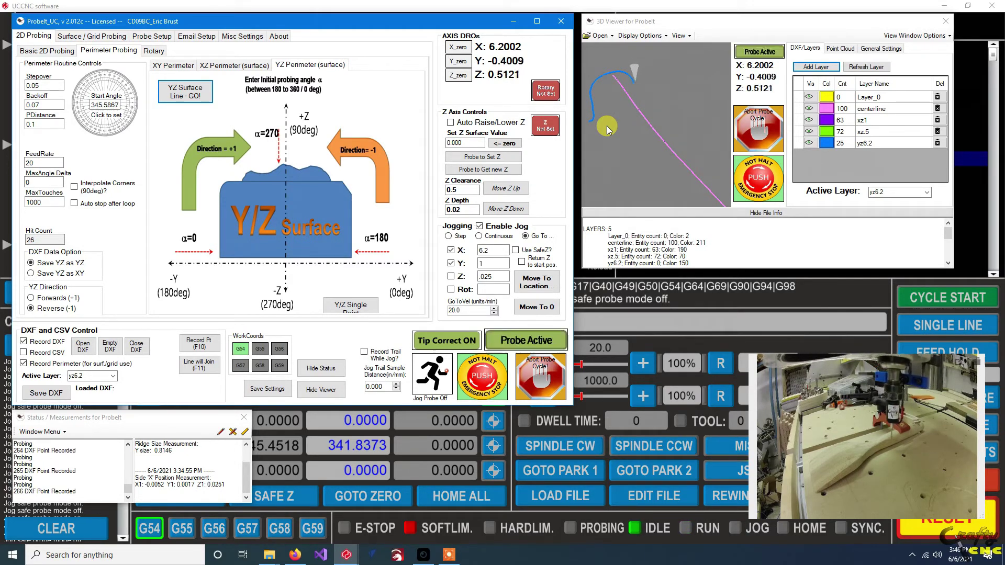
{"action": "left_click_drag", "start_coordinate": [603, 155], "coordinate": [711, 130]}
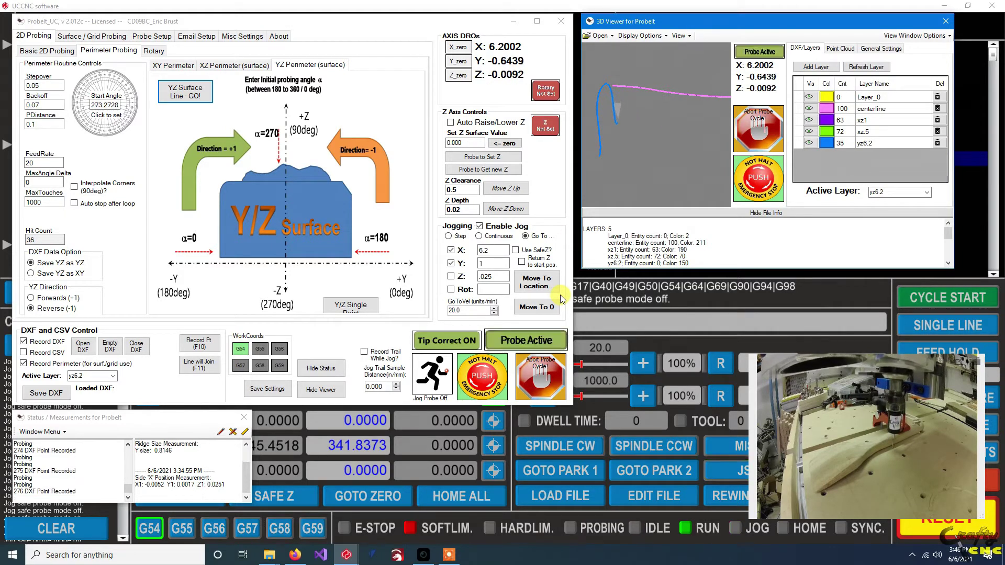
{"action": "left_click", "coordinate": [528, 375]}
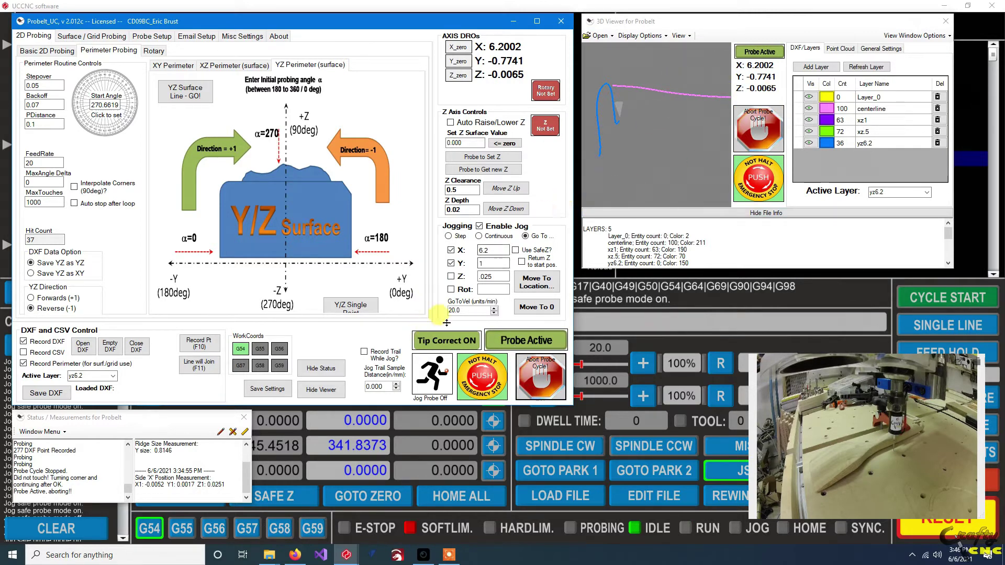
Raise the probe, exclude Y from the positioning move, and send the probe to X 5
{"action": "left_click", "coordinate": [485, 335]}
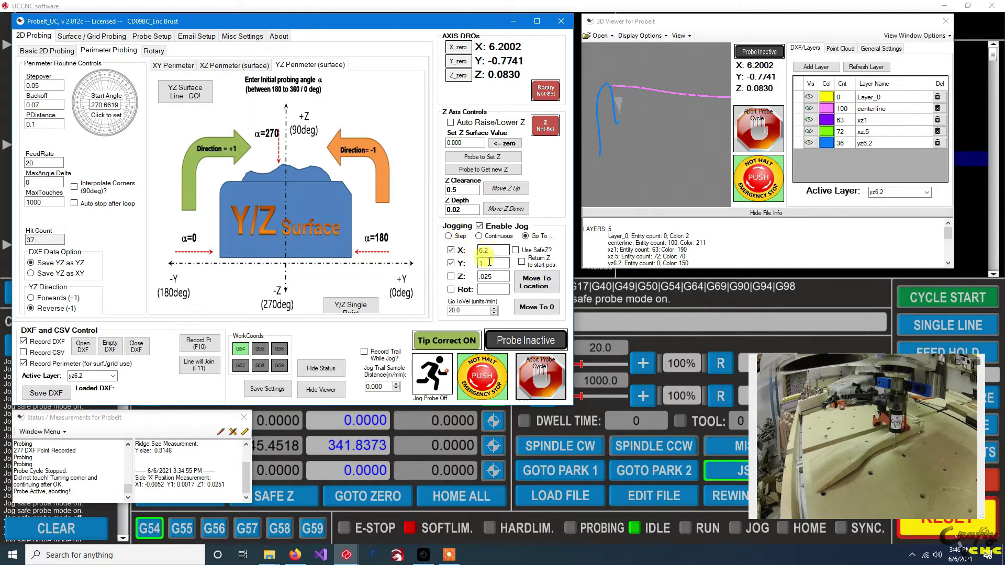
{"action": "left_click", "coordinate": [451, 264]}
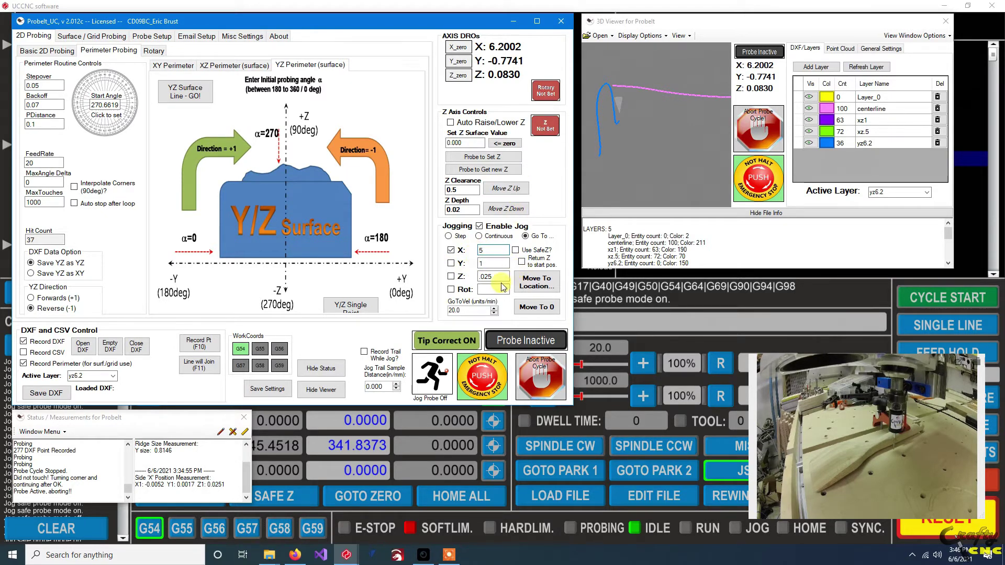
{"action": "left_click", "coordinate": [526, 285]}
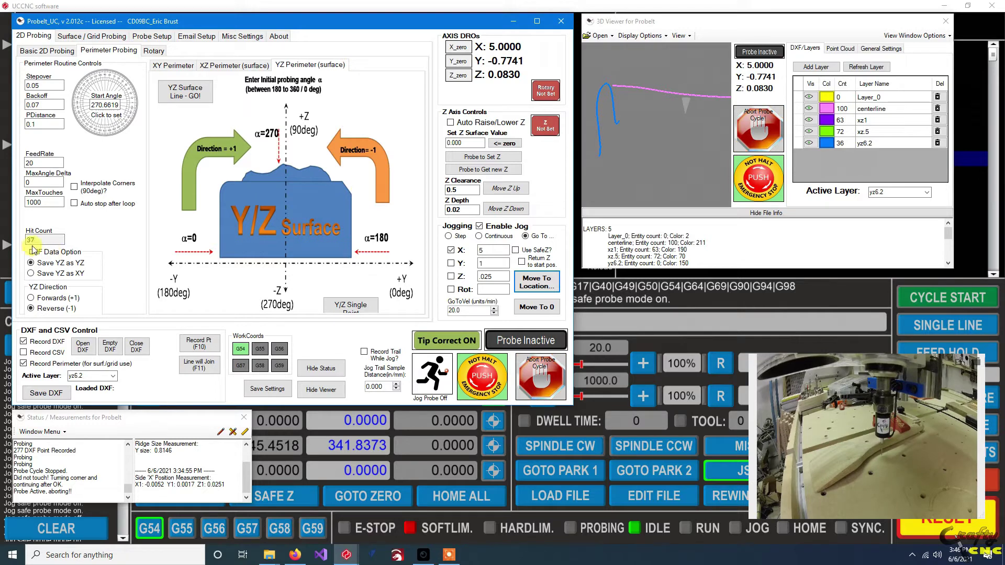
Add a light cyan layer named yz5 for the YZ profile at X 5
{"action": "left_click", "coordinate": [815, 66]}
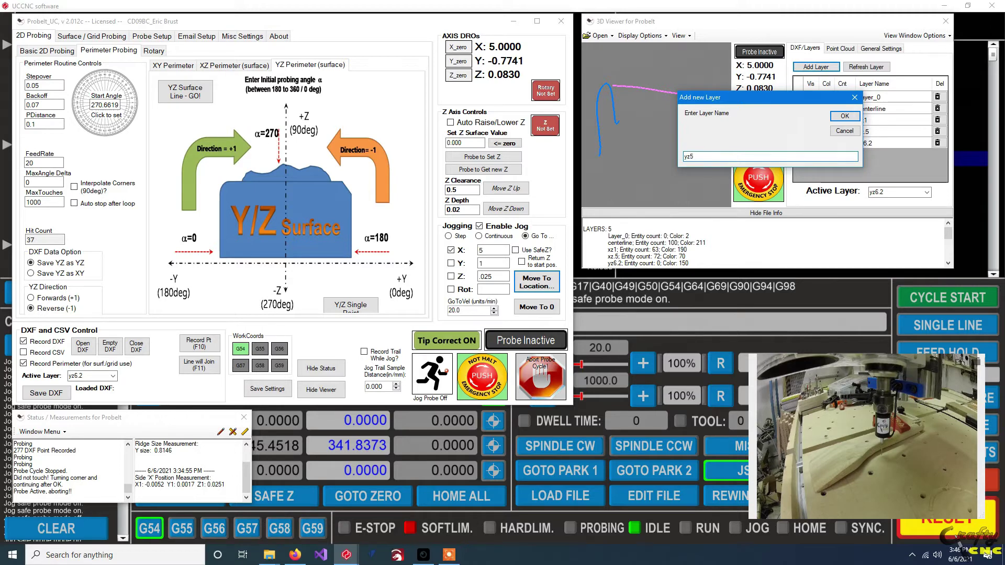
{"action": "type", "text": "yz5"}
{"action": "left_click", "coordinate": [844, 116]}
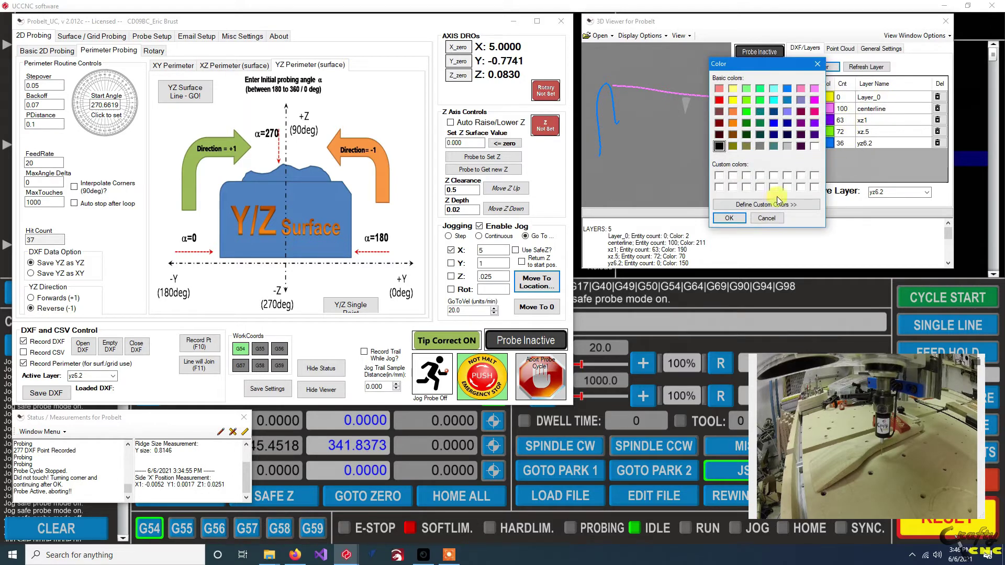
{"action": "left_click", "coordinate": [777, 90]}
{"action": "left_click", "coordinate": [728, 218]}
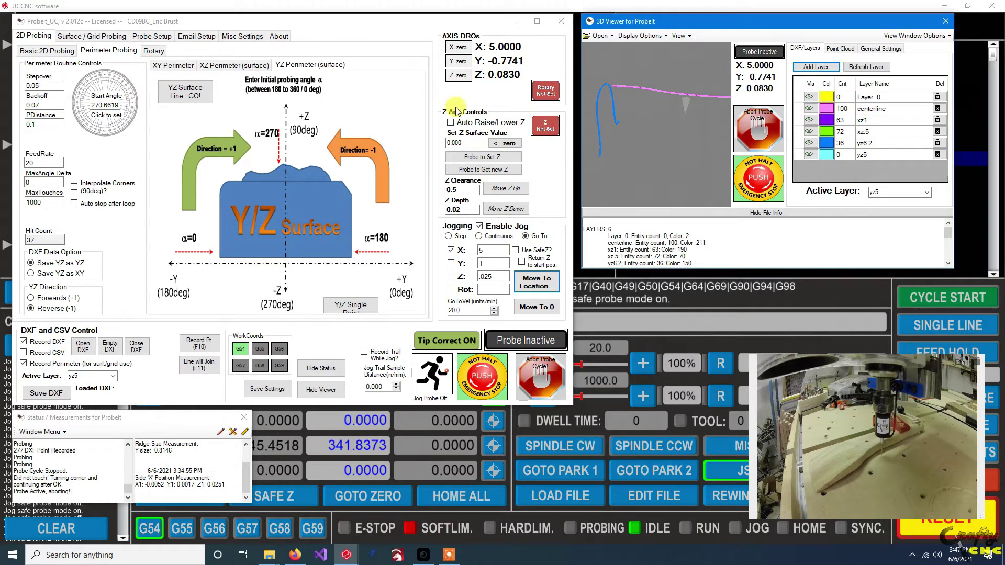
Probe the YZ surface line at X 5 in Forwards (+1) from start angle 266.05, following the trace in the 3D viewer
{"action": "left_click", "coordinate": [40, 308]}
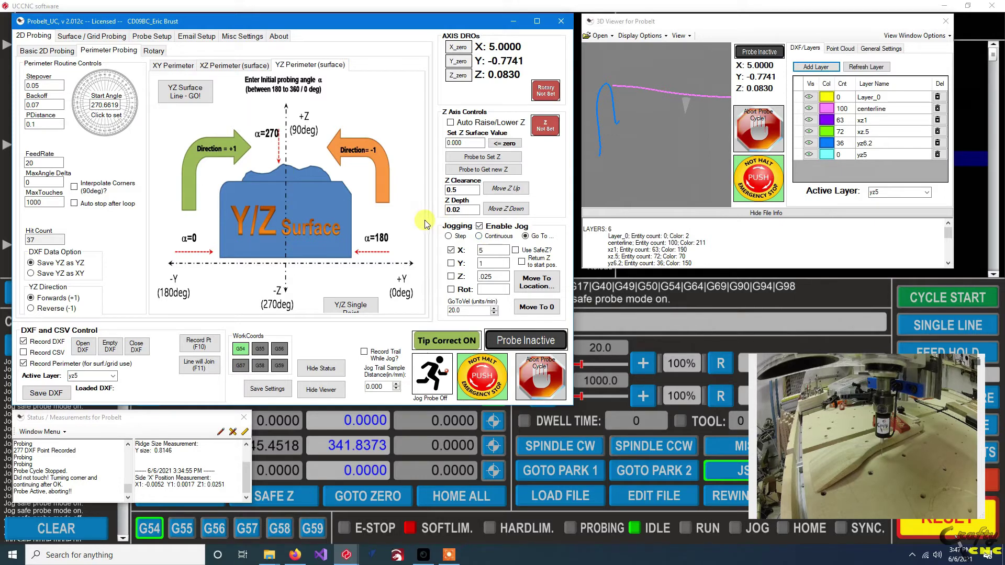
{"action": "left_click", "coordinate": [109, 129]}
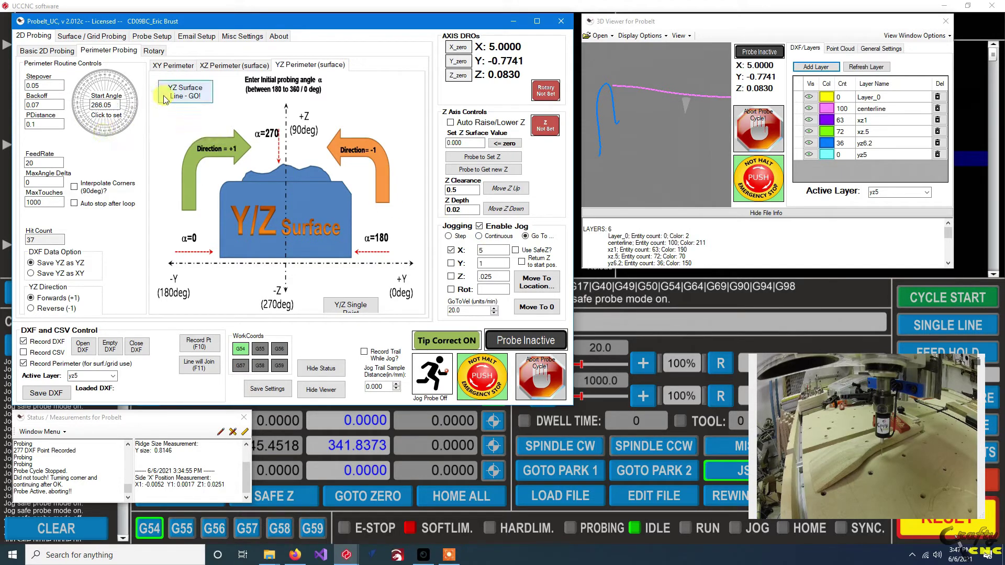
{"action": "left_click", "coordinate": [182, 99]}
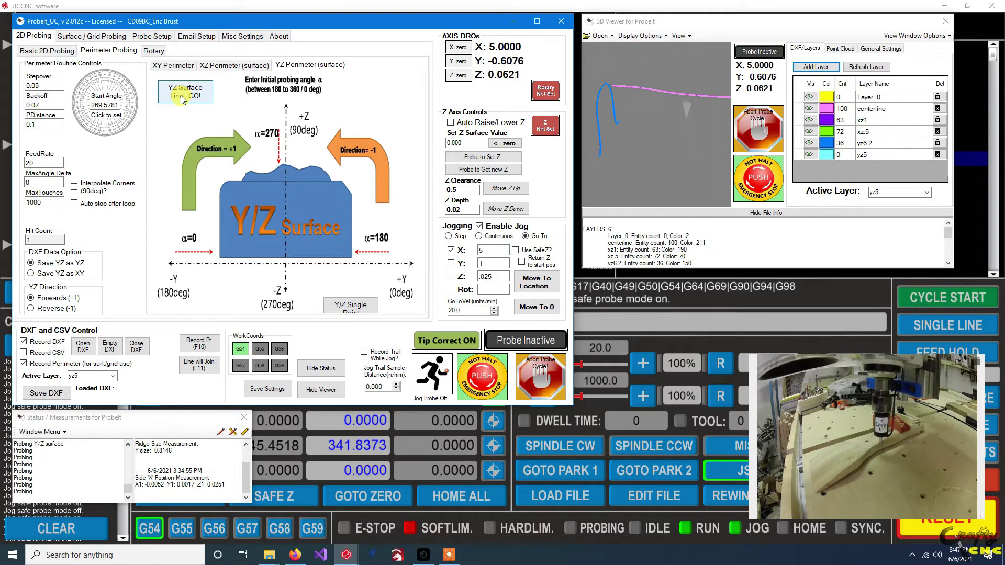
{"action": "left_click", "coordinate": [687, 161]}
{"action": "left_click_drag", "start_coordinate": [687, 161], "coordinate": [608, 152]}
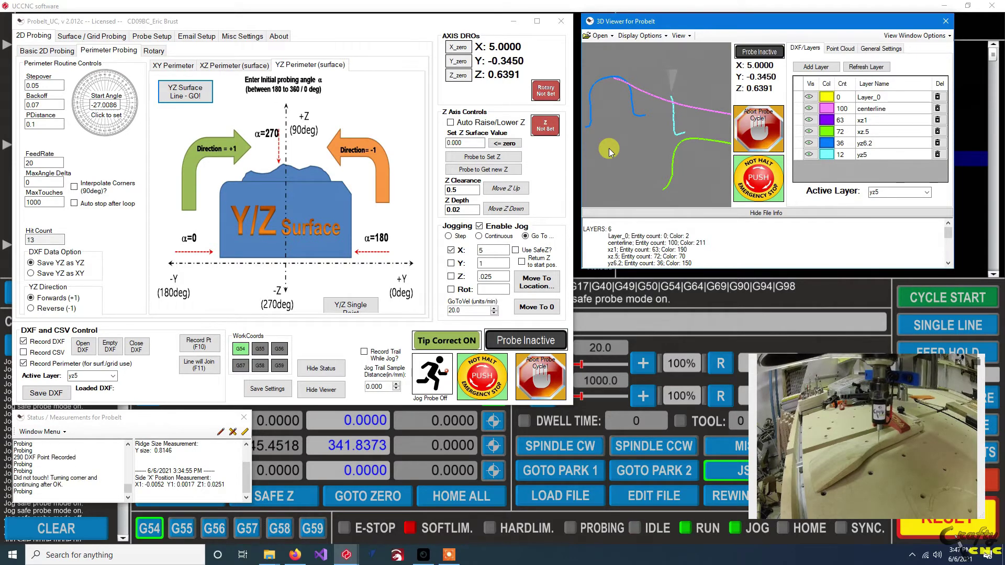
{"action": "left_click", "coordinate": [609, 151]}
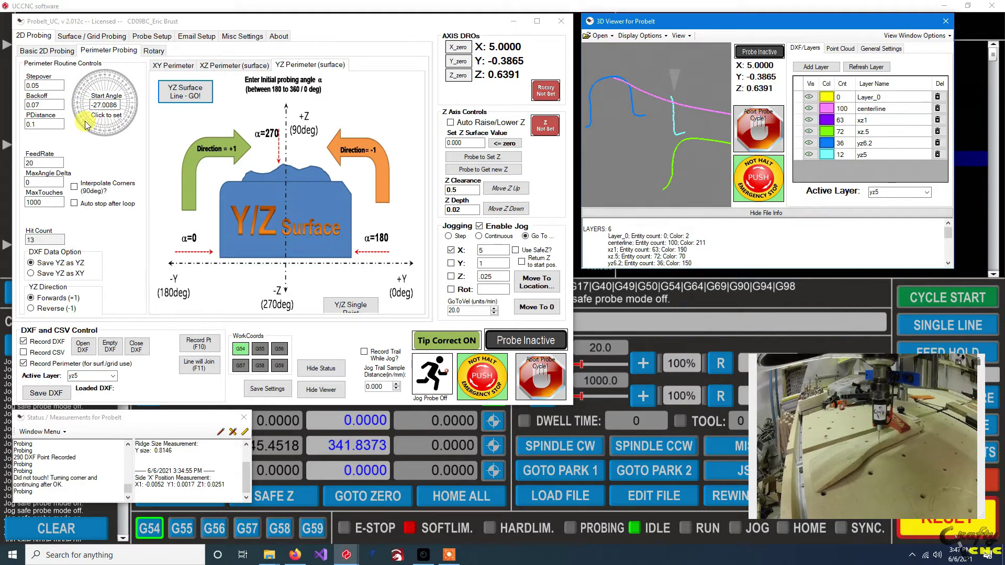
Resume the YZ surface line at X 5 from start angle 338.59 and acknowledge the lost-contact interruption
{"action": "left_click", "coordinate": [133, 116]}
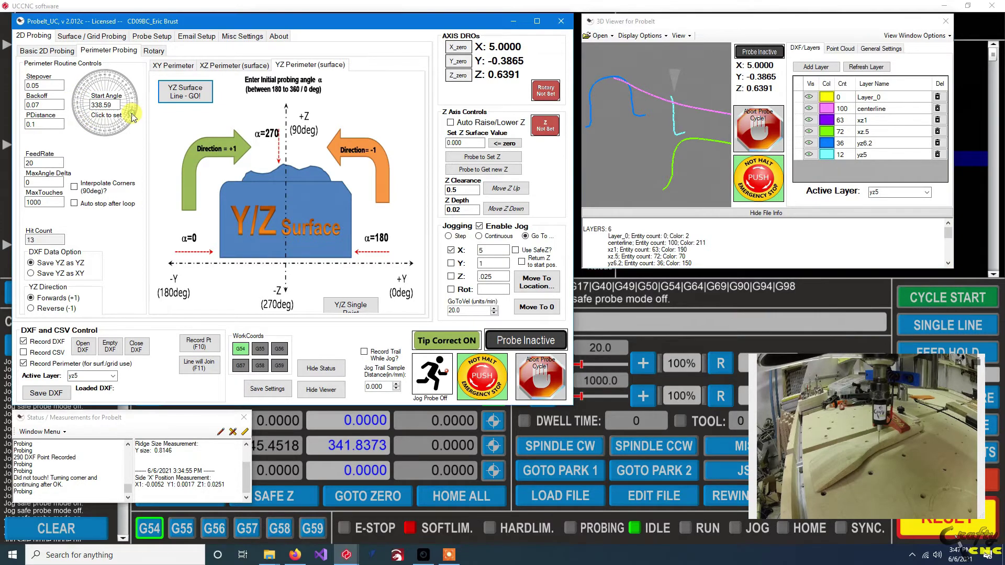
{"action": "left_click", "coordinate": [172, 93]}
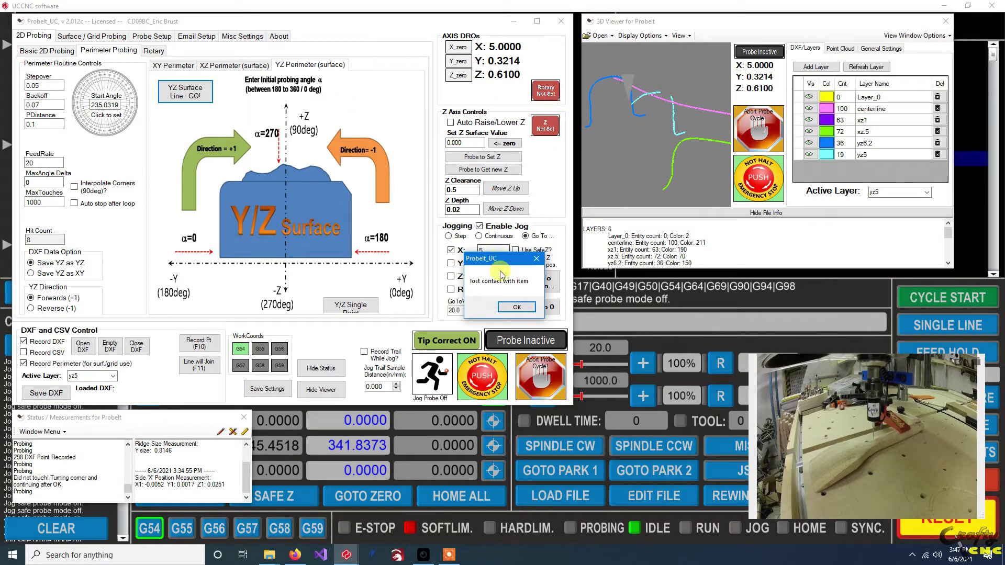
{"action": "left_click", "coordinate": [503, 309]}
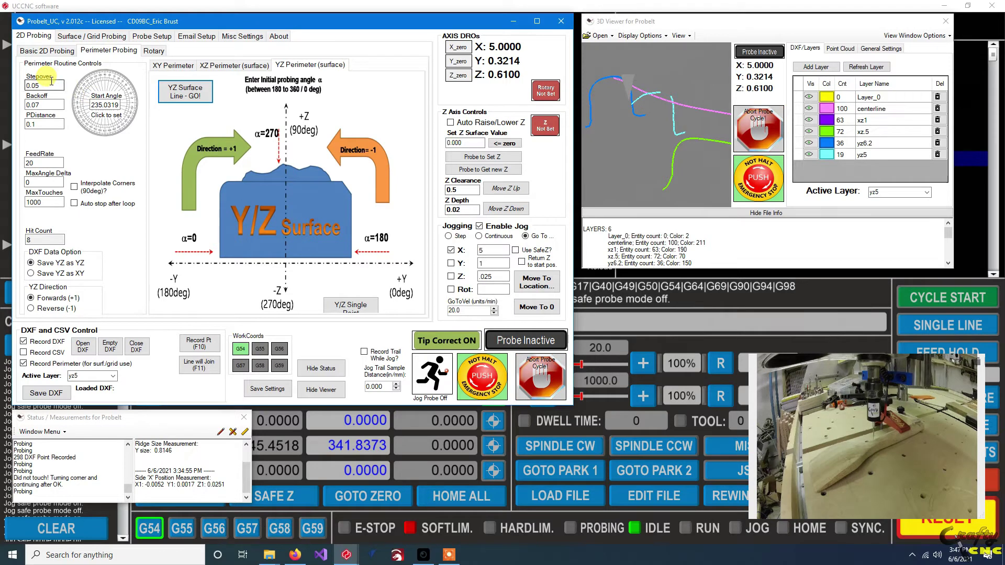
Set PDistance to 0.17, resume the X 5 surface line from start angle 199.72, and stop the cycle at about Y 0.69
{"action": "left_click", "coordinate": [40, 126]}
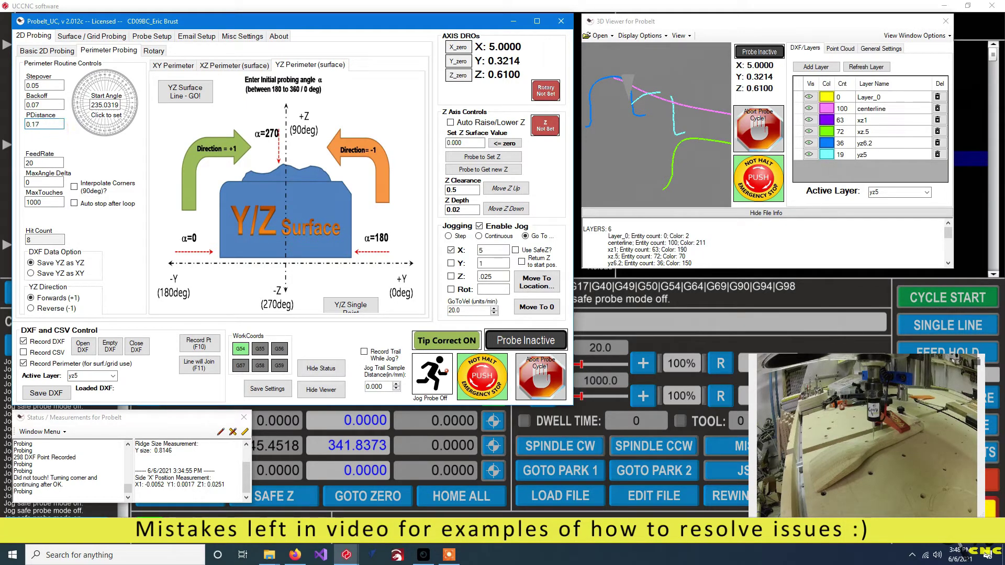
{"action": "left_click", "coordinate": [42, 127]}
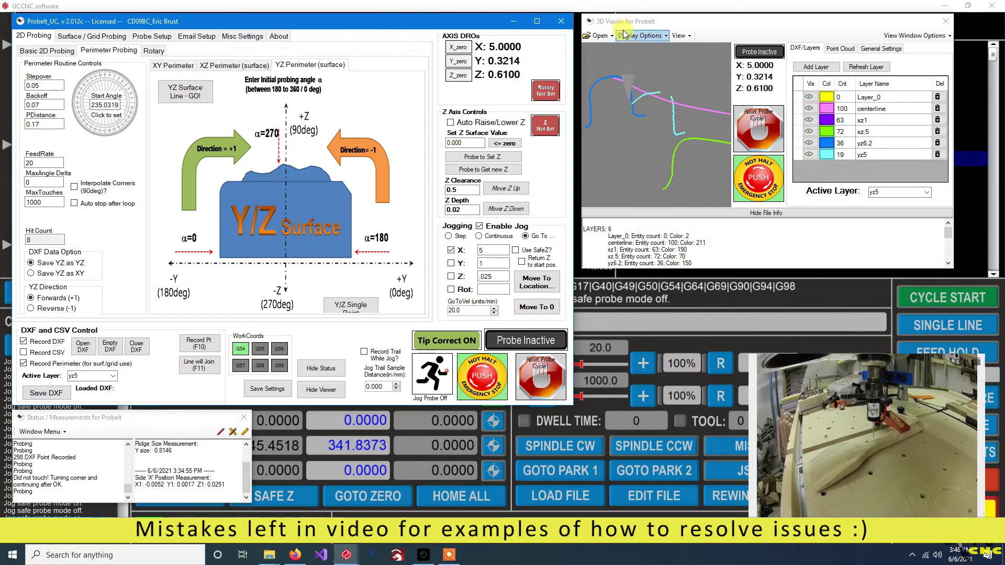
{"action": "left_click", "coordinate": [79, 117]}
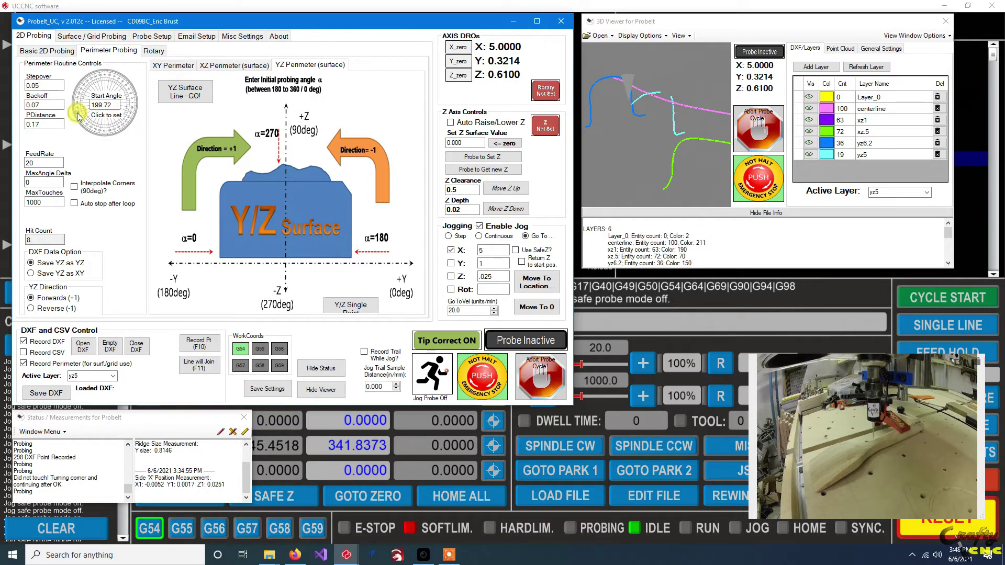
{"action": "left_click", "coordinate": [189, 97]}
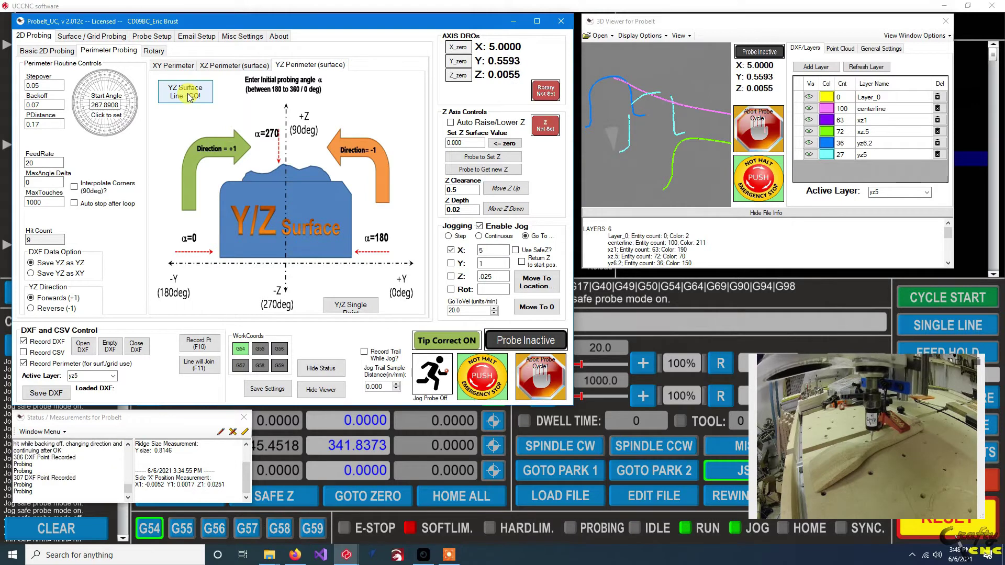
{"action": "left_click", "coordinate": [530, 372]}
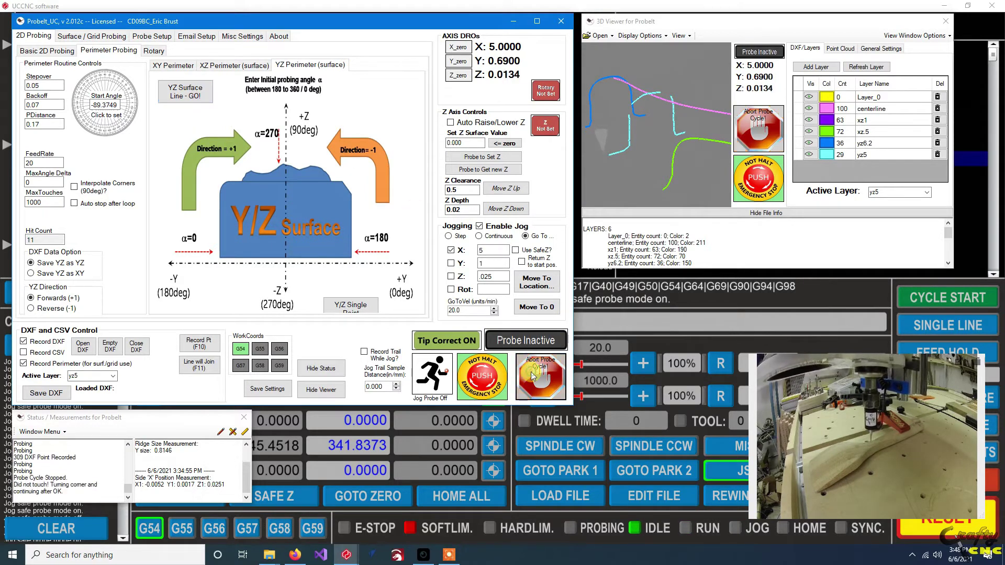
Send the probe to X 4 and set the YZ routine to start angle 271.06 in Reverse (-1)
{"action": "left_click", "coordinate": [487, 251]}
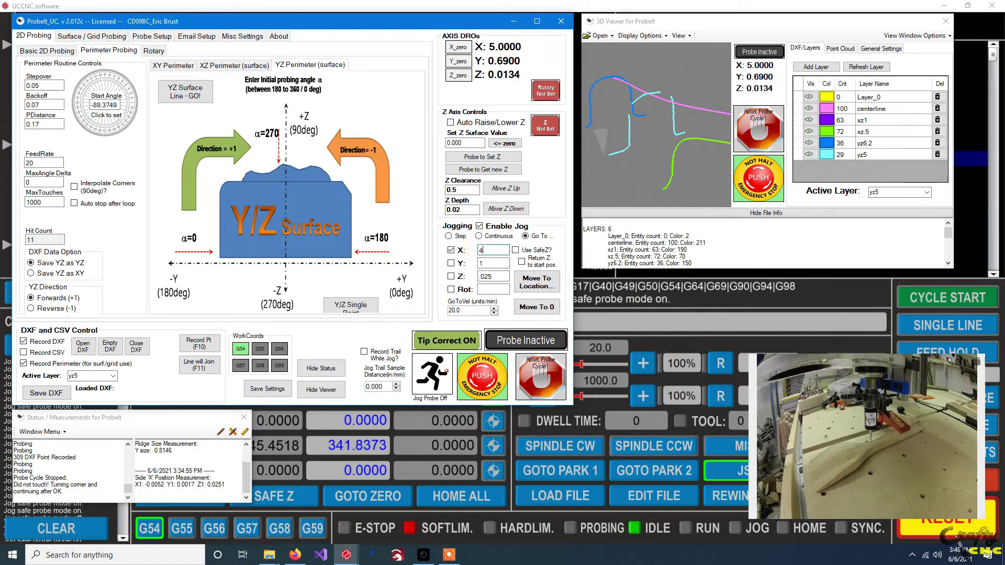
{"action": "left_click", "coordinate": [544, 280]}
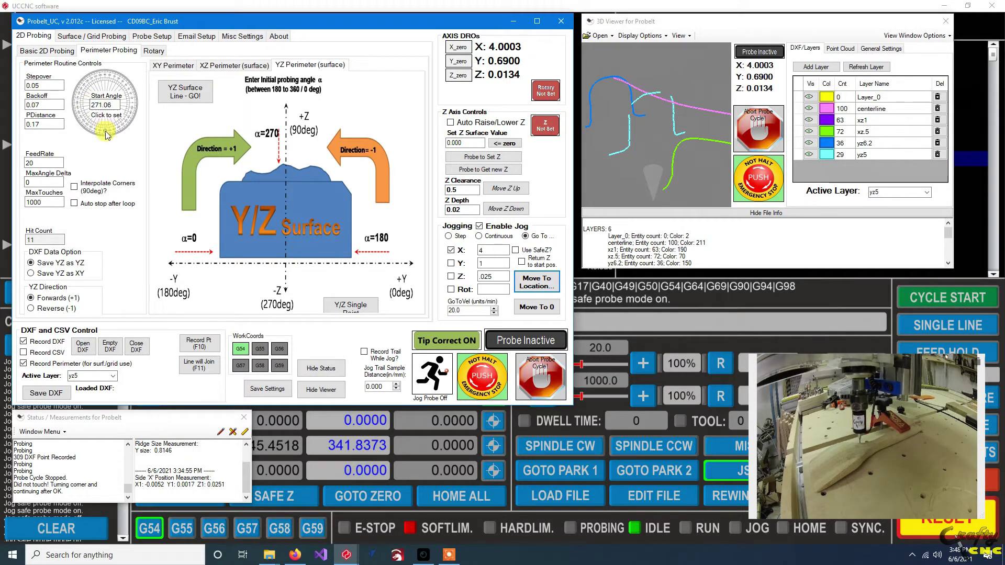
{"action": "left_click", "coordinate": [32, 308]}
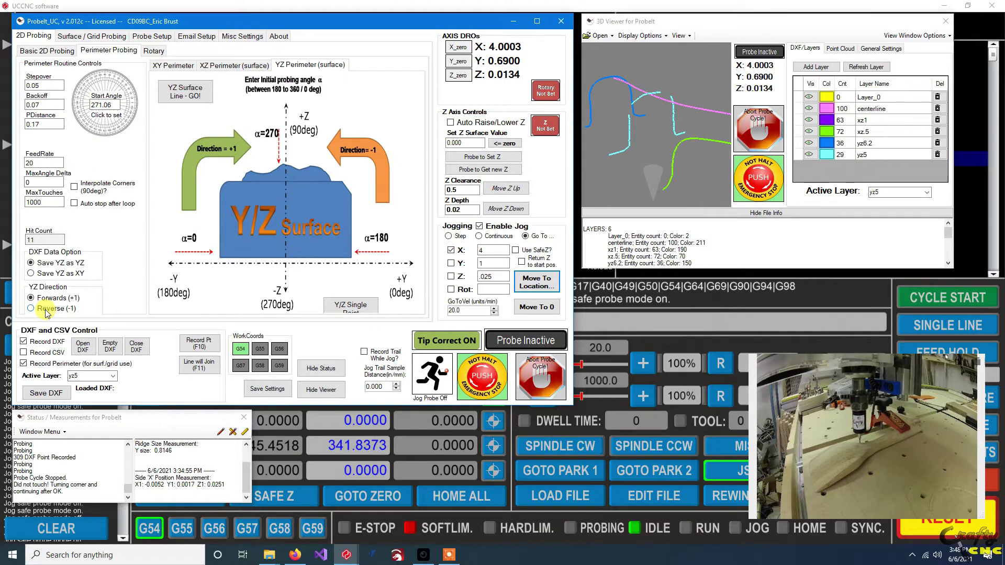
Add a pink layer named yz4 for the YZ profile at X 4
{"action": "left_click", "coordinate": [807, 67]}
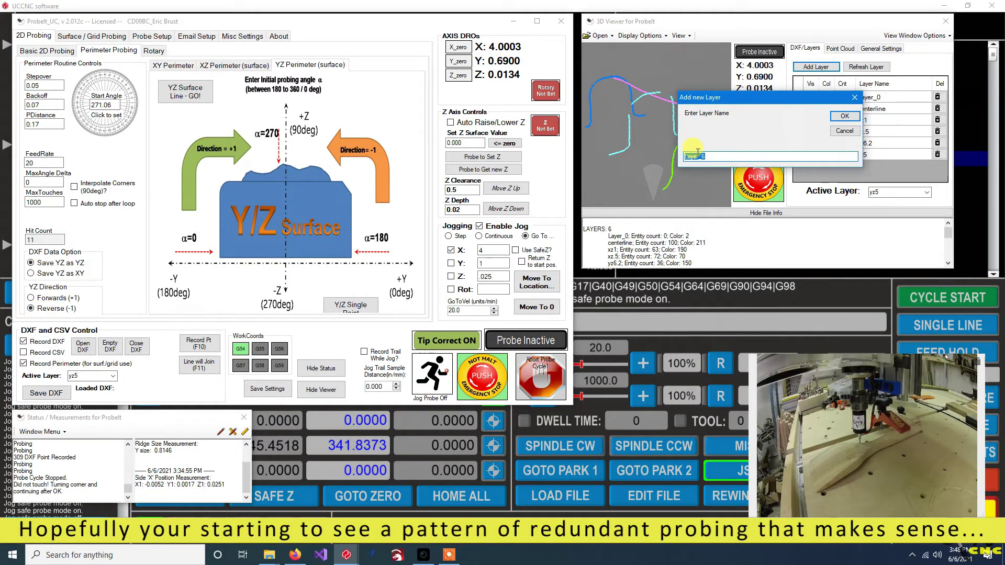
{"action": "type", "text": "yz4"}
{"action": "key", "text": "Return"}
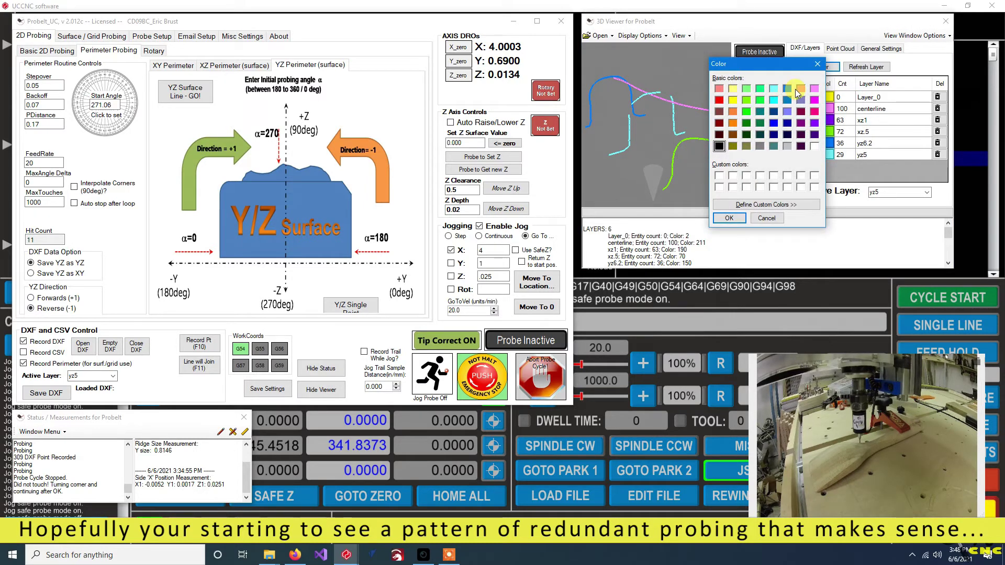
{"action": "left_click", "coordinate": [729, 218]}
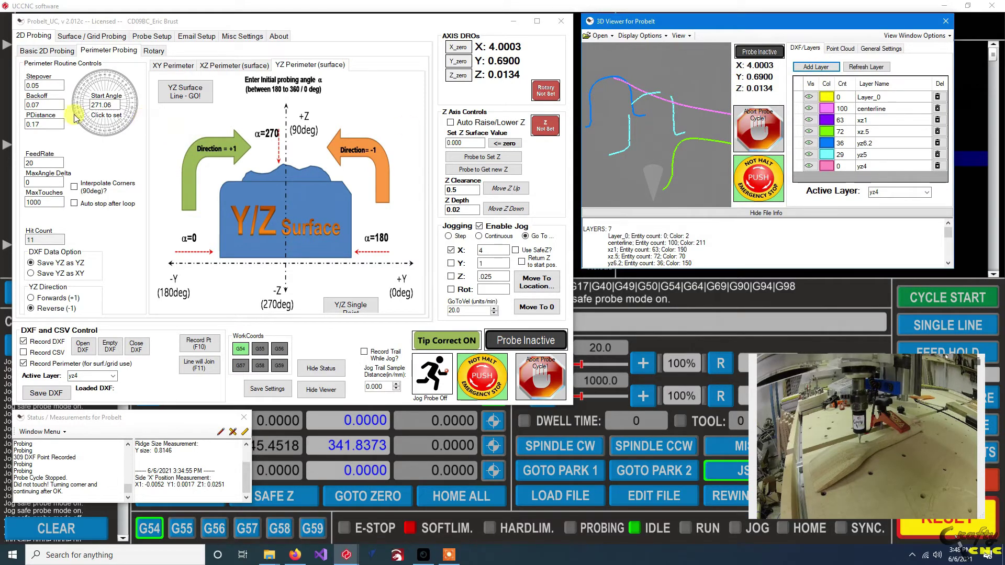
Run the YZ surface line probing at X 4, follow the trace in the 3D viewer, and stop at about Y -1.41
{"action": "left_click", "coordinate": [178, 98]}
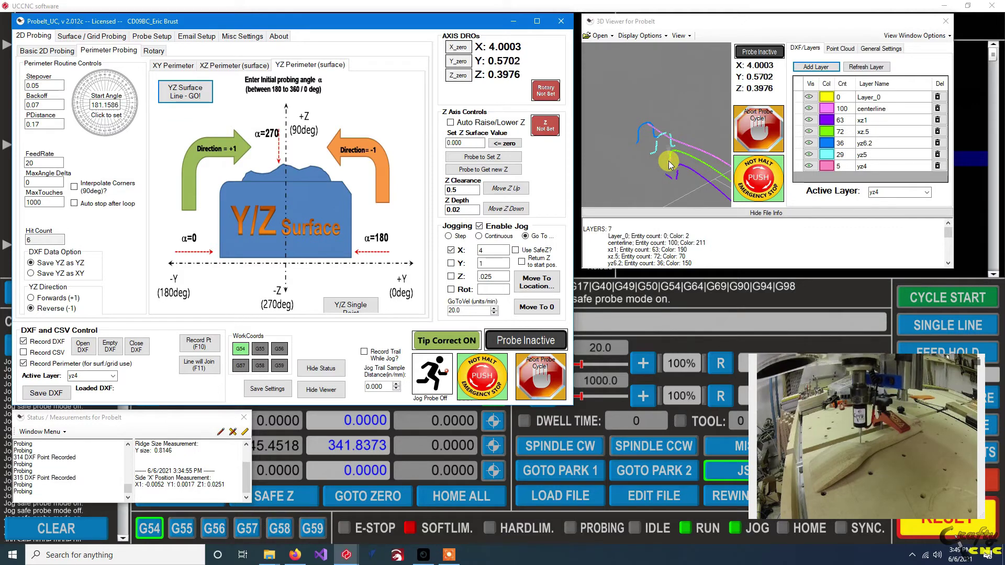
{"action": "left_click", "coordinate": [673, 166]}
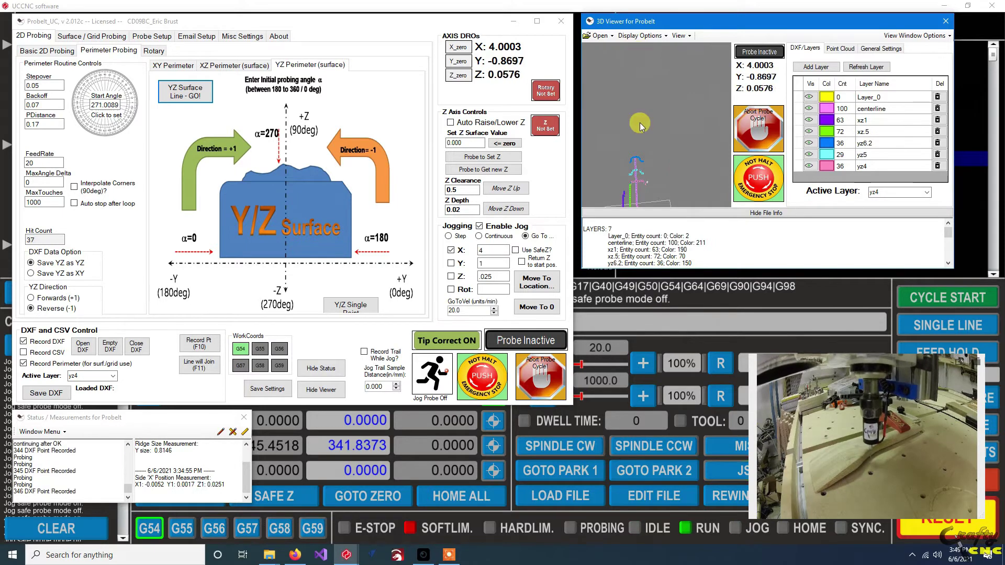
{"action": "left_click", "coordinate": [542, 373]}
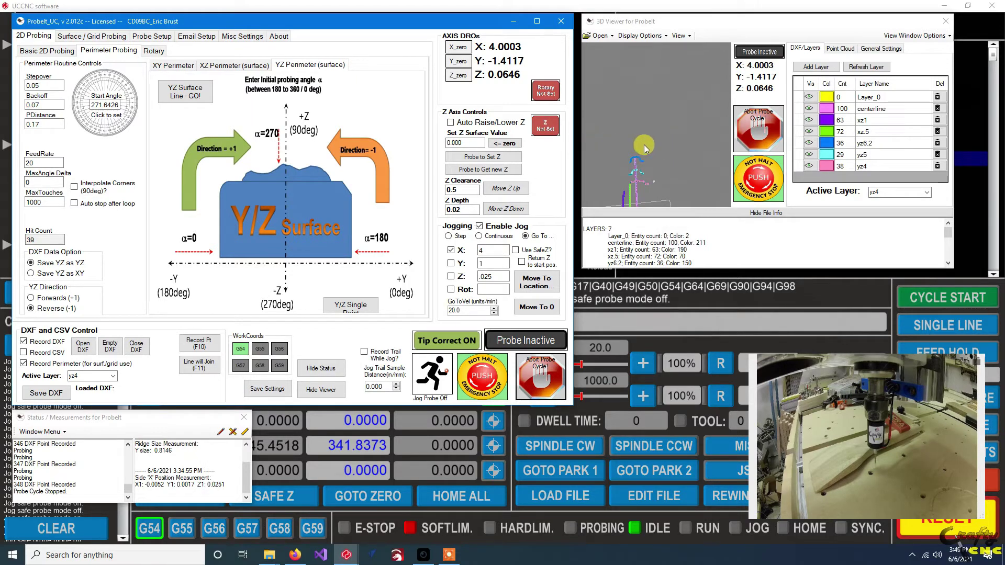
Add a layer named yz3 and probe the YZ surface line at X 3, following the trace in the 3D viewer
{"action": "key", "text": "Left"}
{"action": "left_click", "coordinate": [816, 66]}
{"action": "left_click", "coordinate": [723, 216]}
{"action": "left_click", "coordinate": [178, 98]}
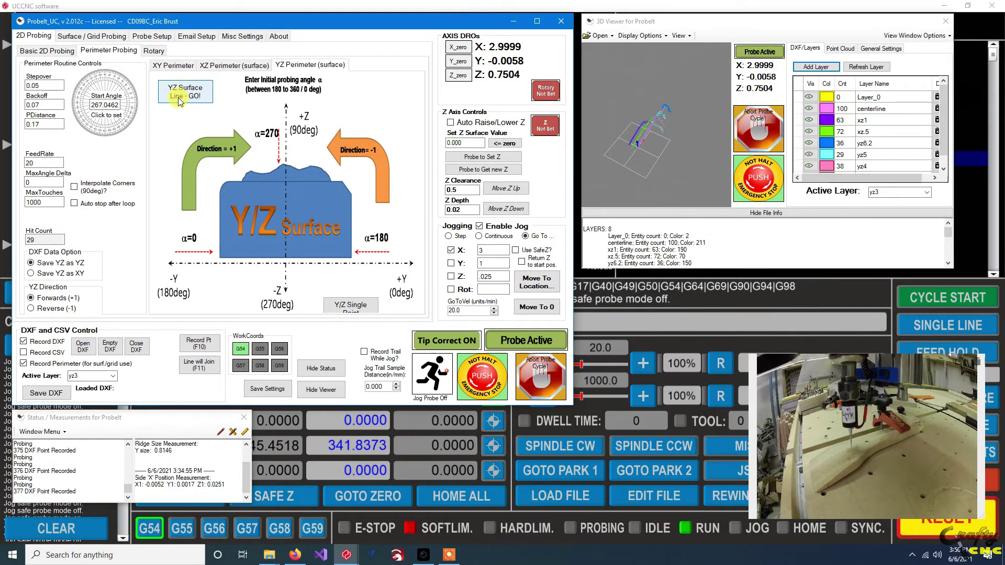
{"action": "left_click", "coordinate": [664, 135]}
{"action": "scroll", "coordinate": [645, 147], "scroll_direction": "up", "scroll_amount": 5}
Send the probe to X 2 for the next YZ profile
{"action": "left_click", "coordinate": [415, 199]}
{"action": "double_click", "coordinate": [492, 250]}
{"action": "type", "text": "2"}
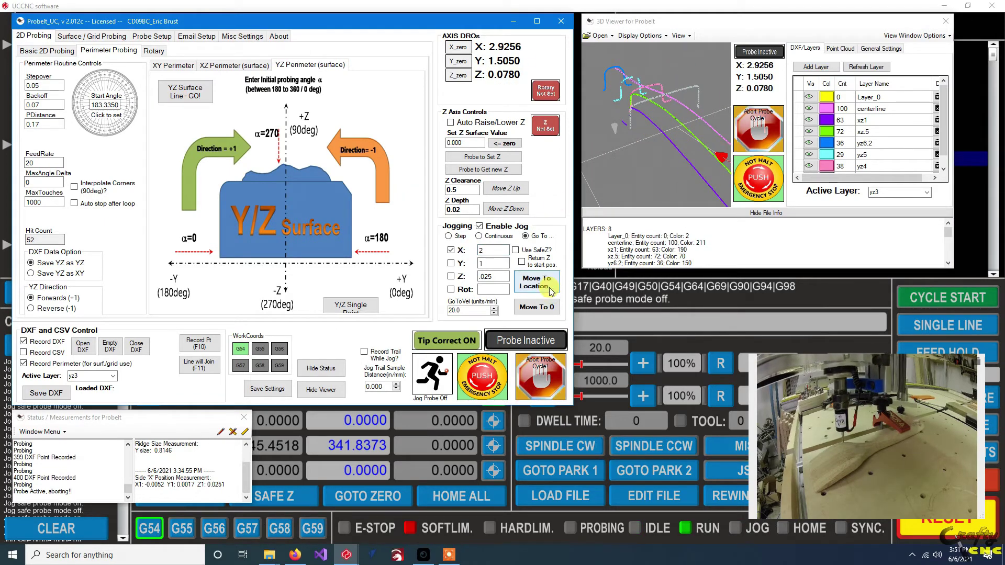
{"action": "left_click", "coordinate": [537, 282]}
Add a layer named yz2 for the YZ profile at X 2
{"action": "left_click", "coordinate": [815, 67]}
{"action": "type", "text": "yz2"}
{"action": "key", "text": "Return"}
{"action": "key", "text": "Return"}
Try to probe the YZ surface line at X 2 from start angle 266.99, and abort the cycle
{"action": "left_click", "coordinate": [31, 308]}
{"action": "left_click", "coordinate": [173, 97]}
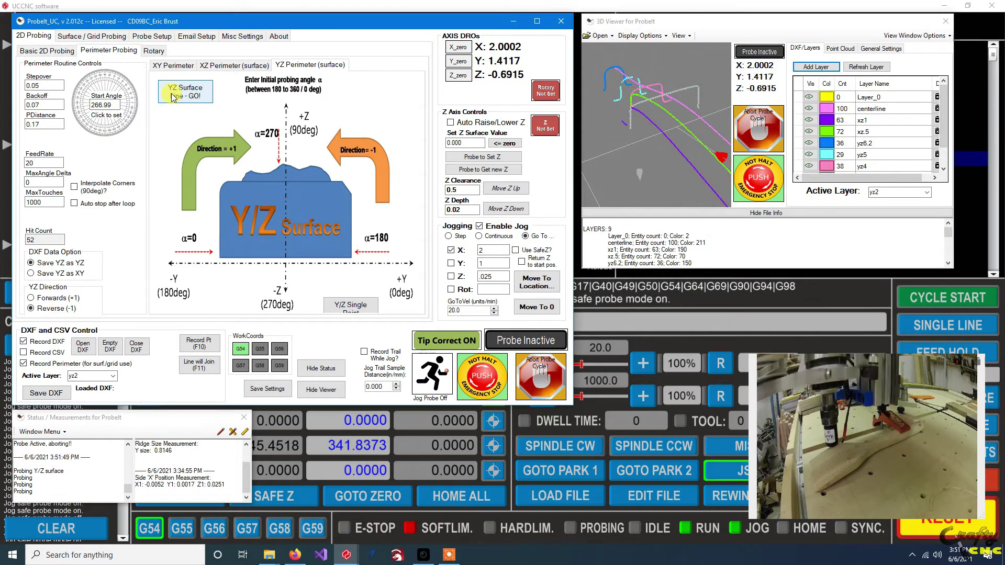
{"action": "left_click", "coordinate": [553, 388]}
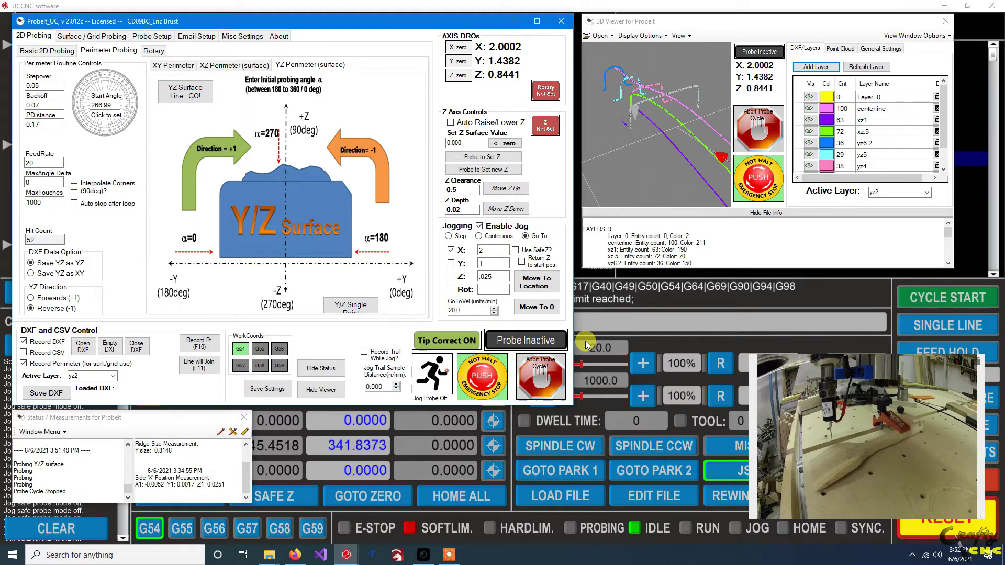
Jog the probe to about X -0.12 and enable Zero DRO Mode for basic 2D probing
{"action": "key", "text": "Left"}
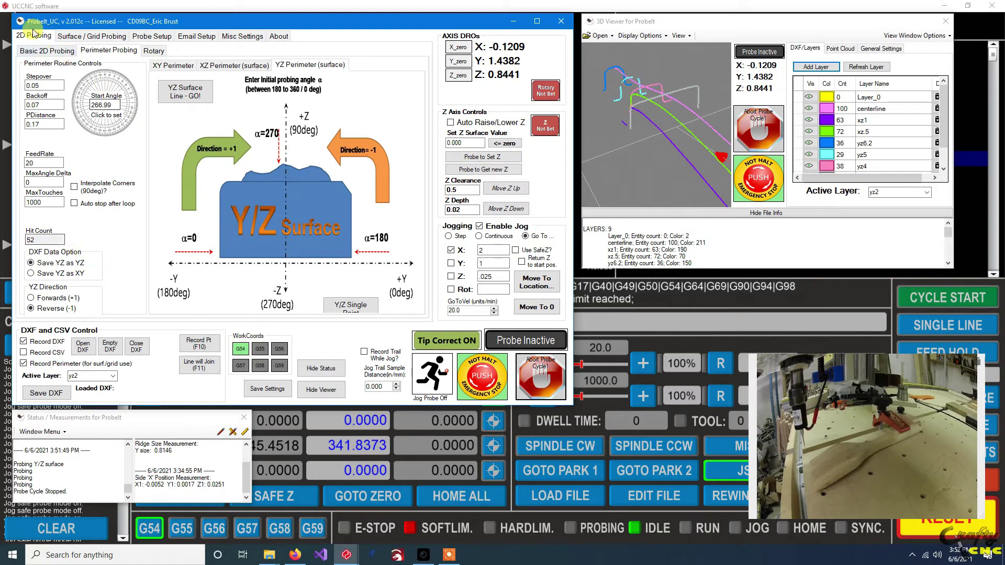
{"action": "left_click", "coordinate": [26, 50]}
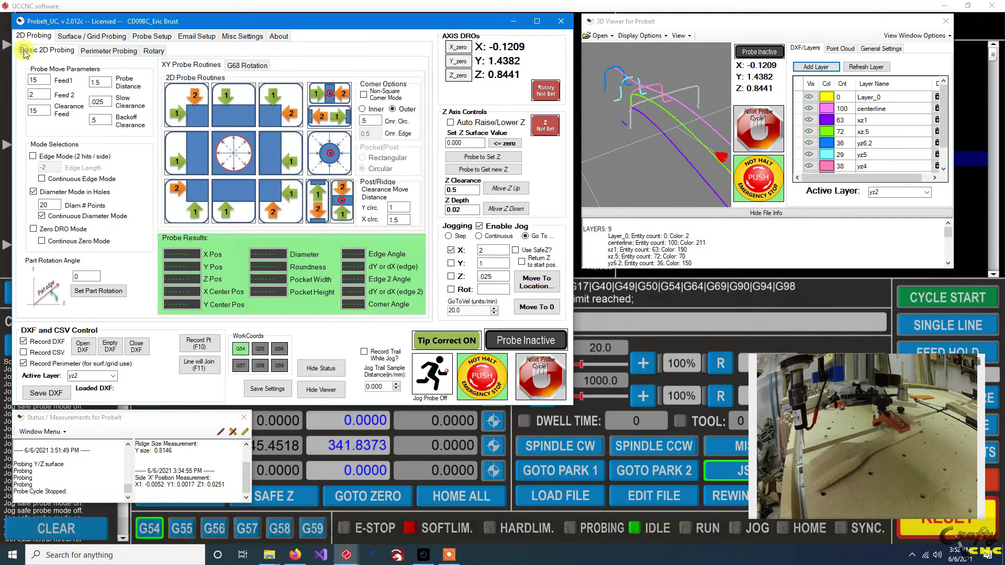
{"action": "left_click", "coordinate": [44, 231]}
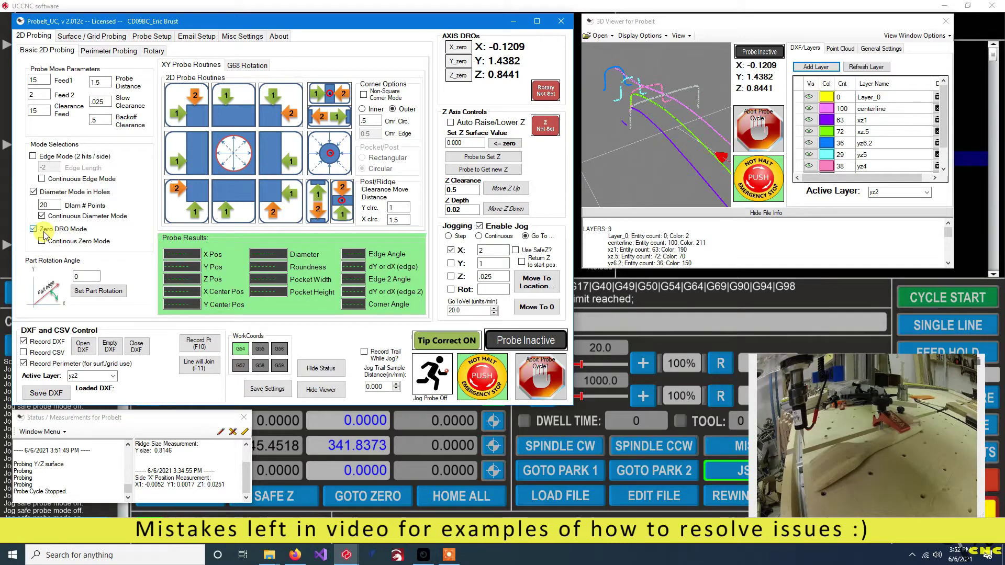
Turn off Zero DRO Mode and probe the surface to set Z with a surface value of 0.000
{"action": "left_click", "coordinate": [45, 234]}
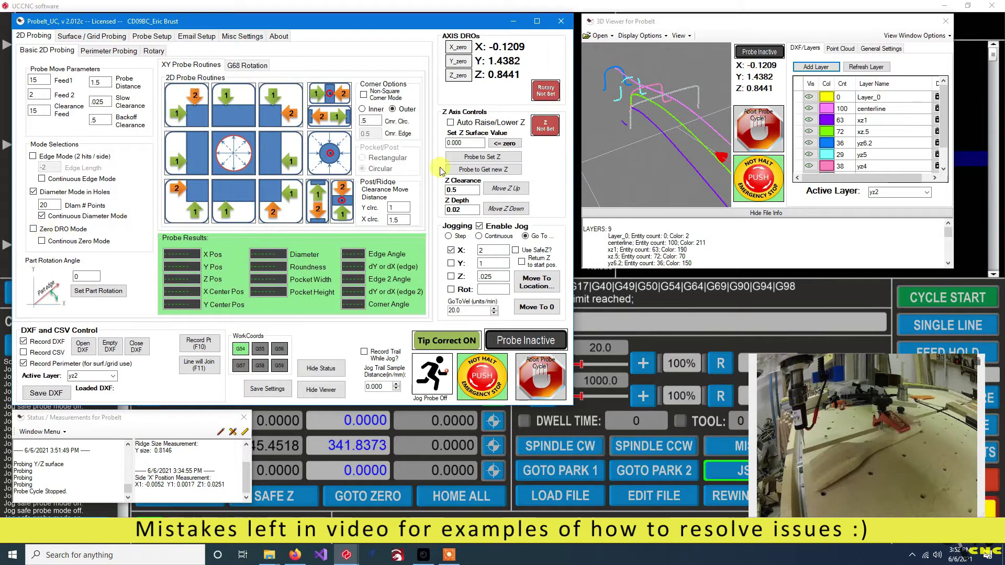
{"action": "left_click", "coordinate": [488, 157]}
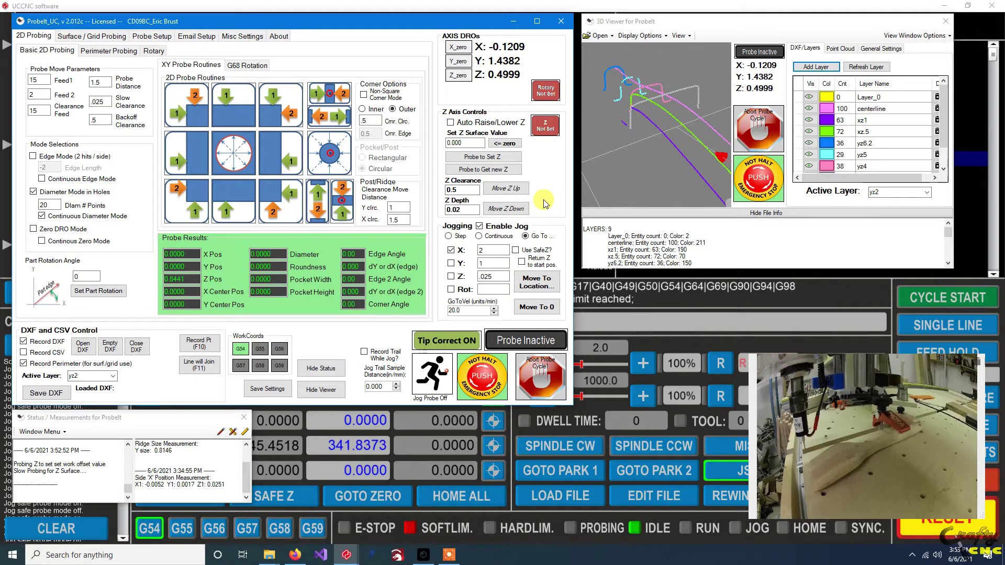
Jog the probe across the part to about Y -1.85 and send it to X 2
{"action": "key", "text": "Down"}
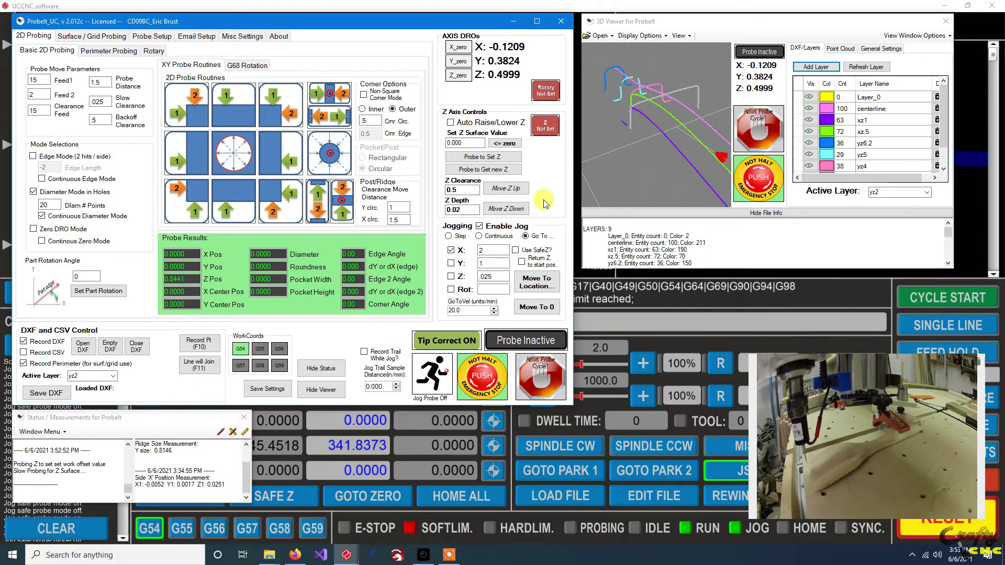
{"action": "key", "text": "Right"}
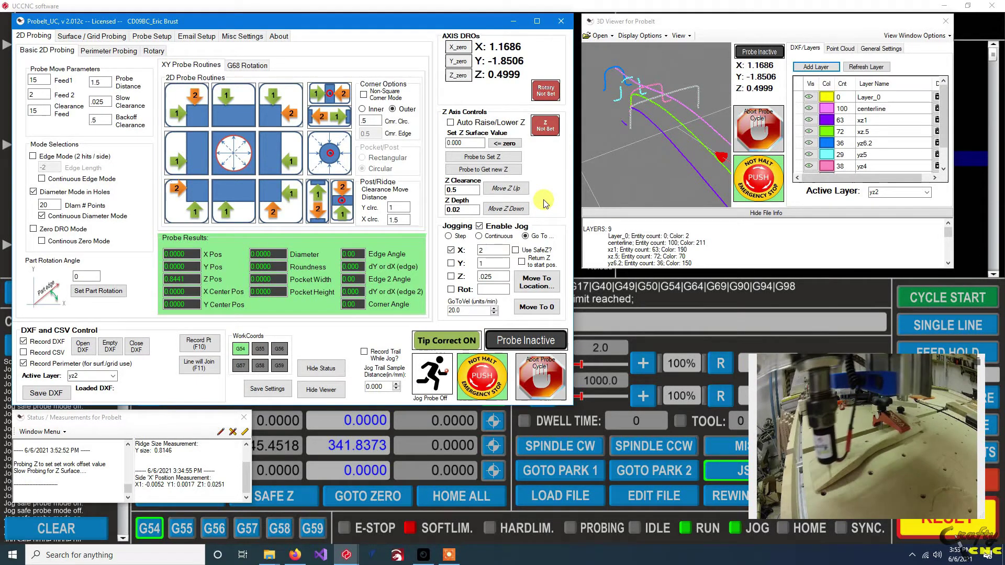
{"action": "left_click", "coordinate": [532, 285]}
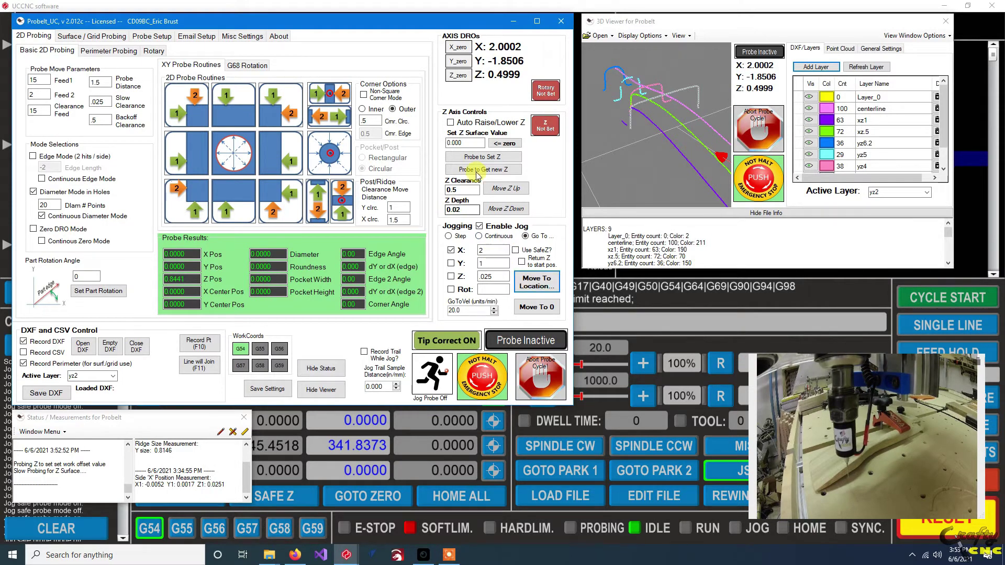
Try to probe the YZ surface line at X 2 from start angle 270 in the reverse direction
{"action": "left_click", "coordinate": [128, 54]}
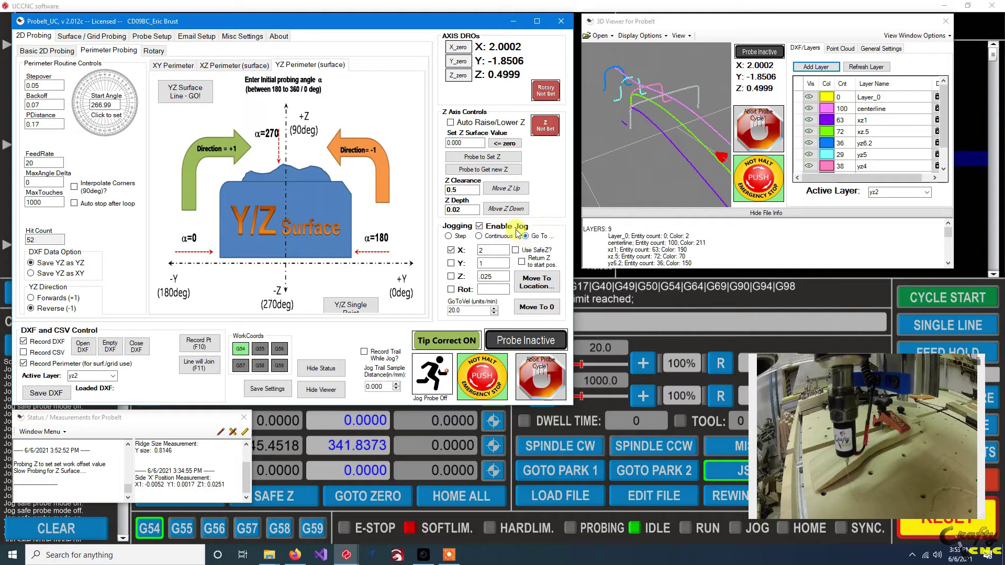
{"action": "left_click", "coordinate": [106, 134]}
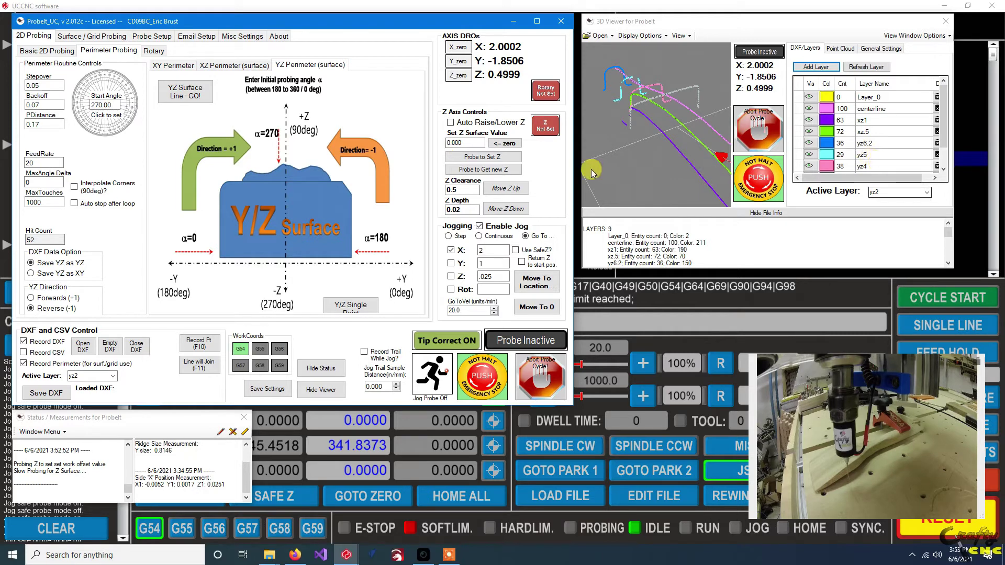
{"action": "left_click", "coordinate": [187, 98]}
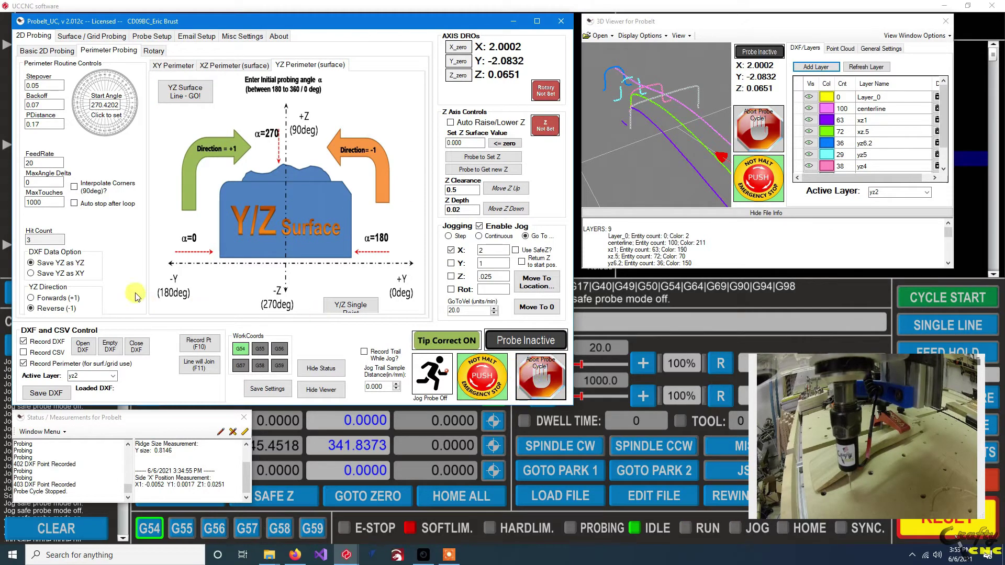
Probe the YZ surface line at X 2 in the Forwards (+1) direction, checking the 3D trace, and stop the cycle at the far side
{"action": "left_click", "coordinate": [32, 298]}
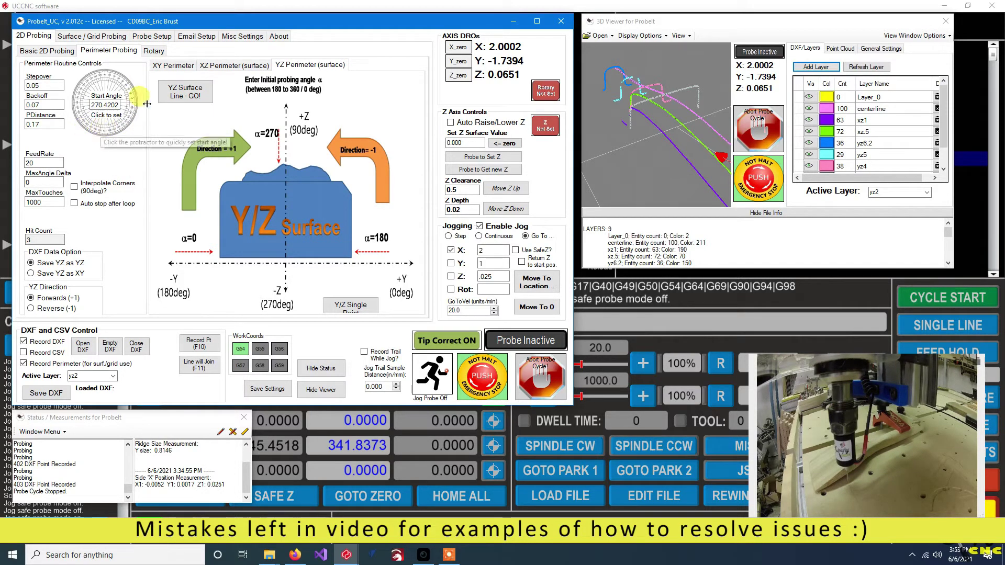
{"action": "left_click", "coordinate": [178, 98]}
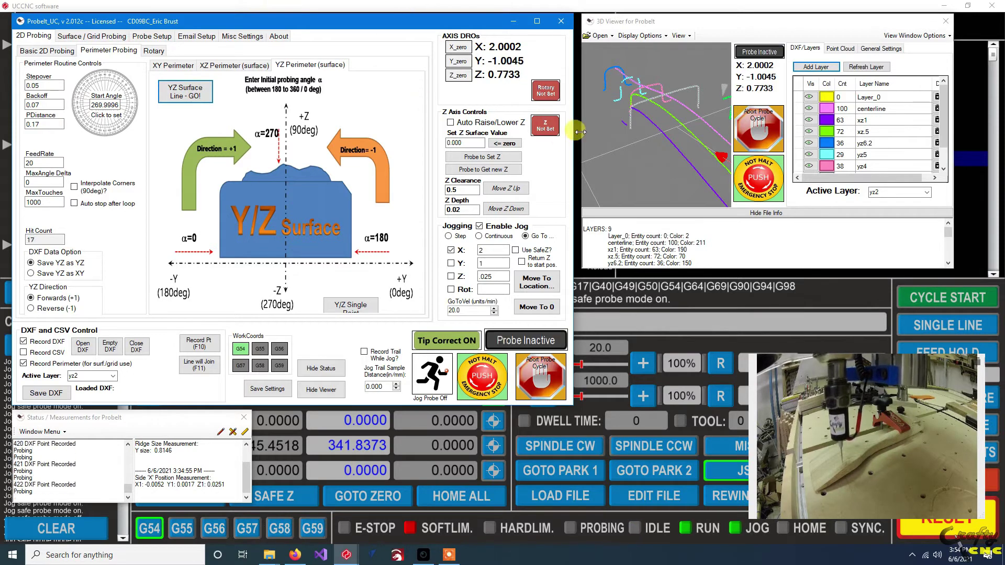
{"action": "left_click", "coordinate": [685, 134]}
{"action": "left_click_drag", "start_coordinate": [686, 135], "coordinate": [639, 168]}
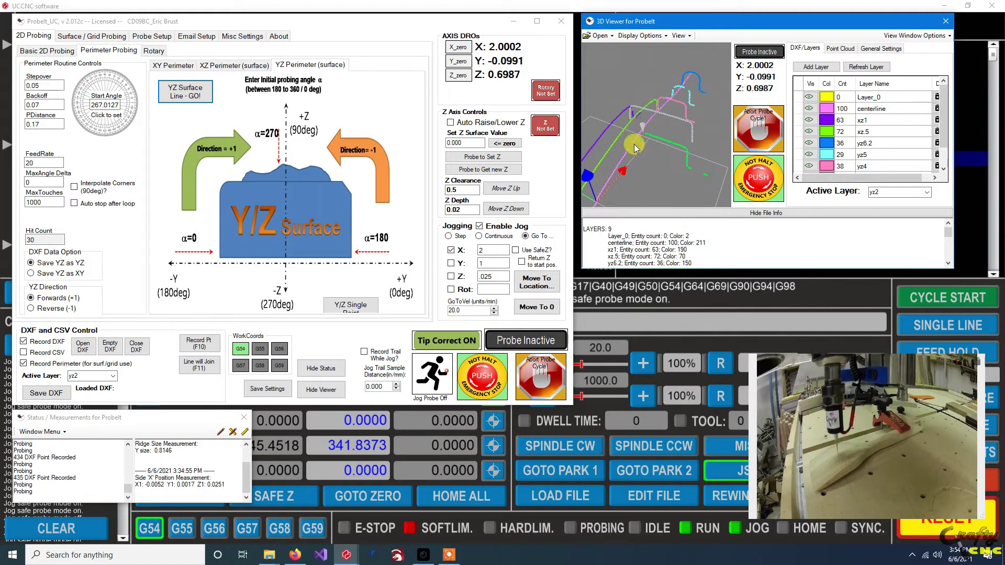
{"action": "left_click_drag", "start_coordinate": [658, 166], "coordinate": [672, 125]}
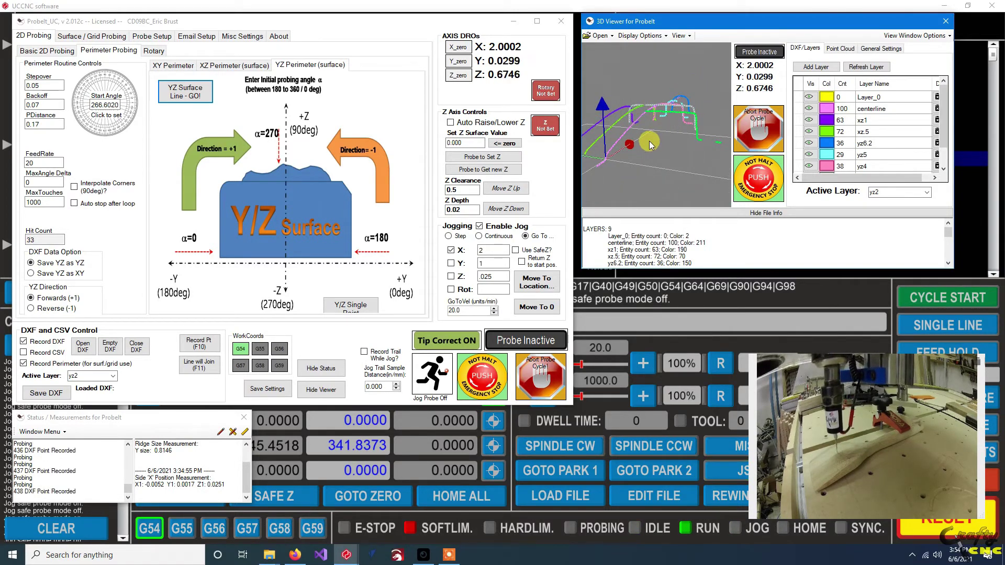
{"action": "left_click_drag", "start_coordinate": [644, 147], "coordinate": [672, 118]}
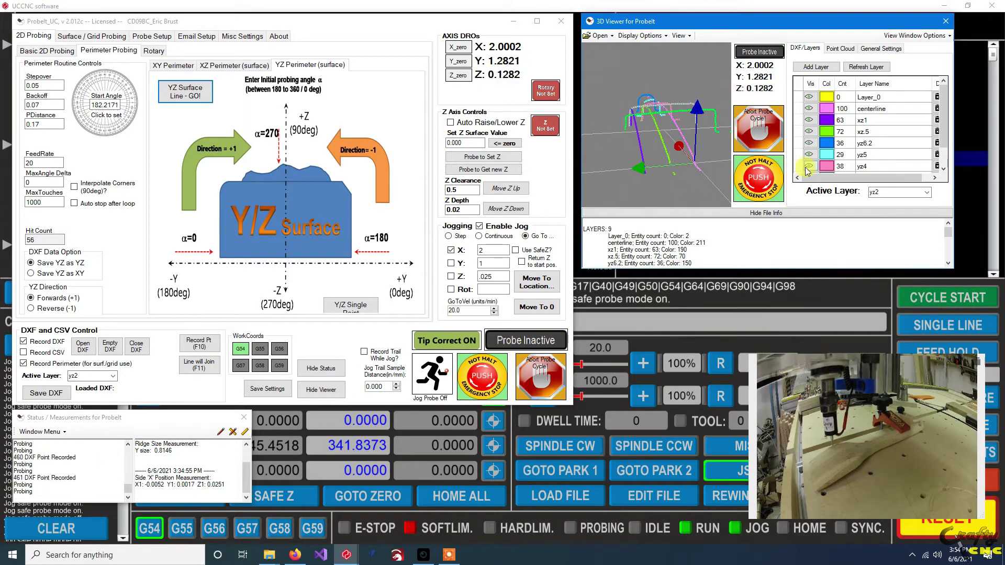
{"action": "left_click", "coordinate": [533, 375]}
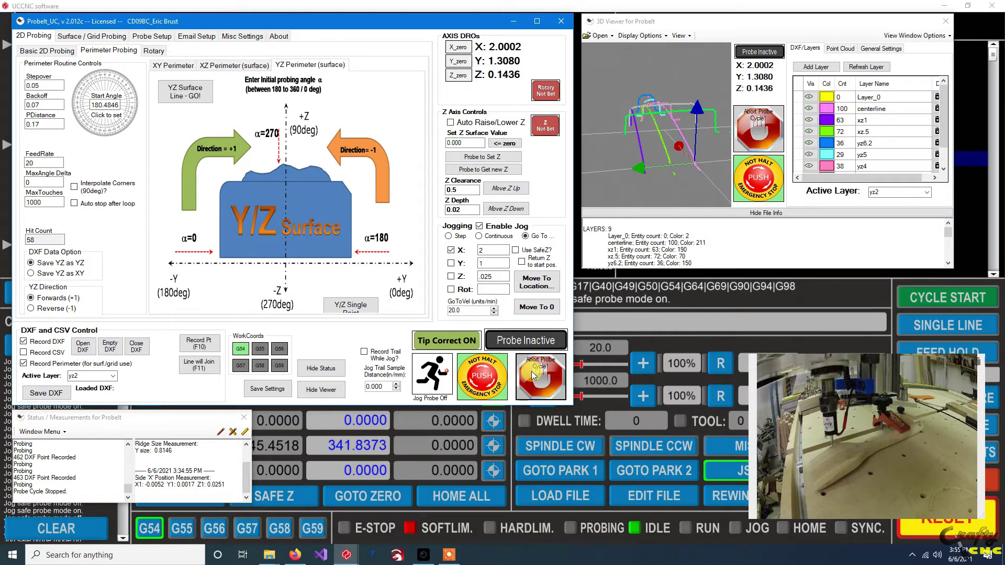
Jog the probe clear of the part to Y 1.49 and send it to X 1
{"action": "key", "text": "Up"}
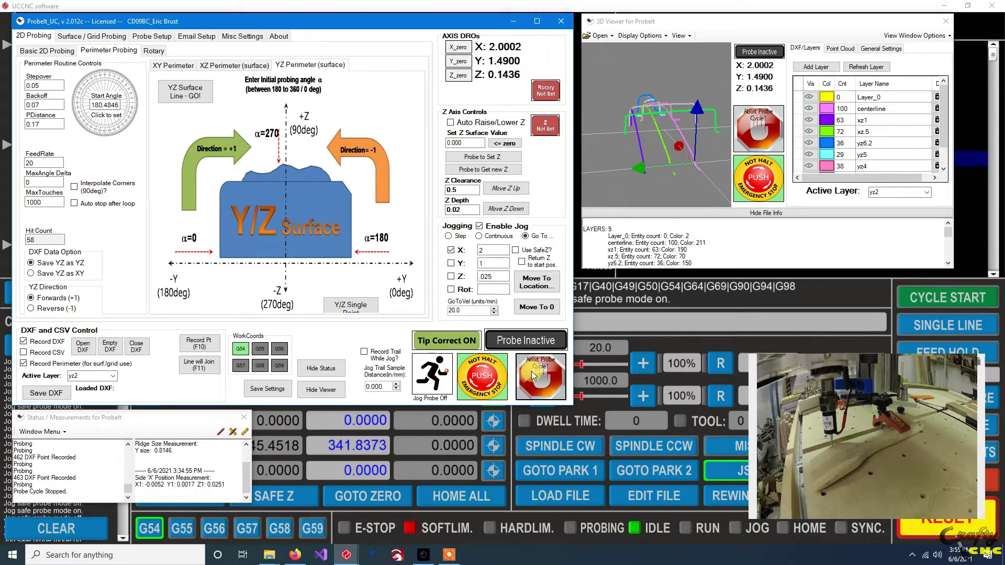
{"action": "double_click", "coordinate": [491, 250]}
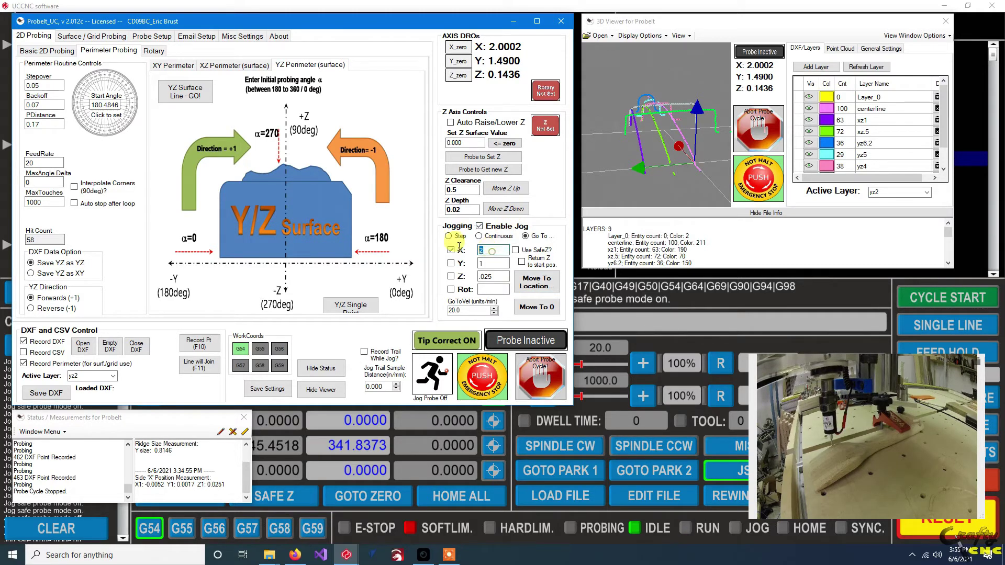
{"action": "type", "text": "1"}
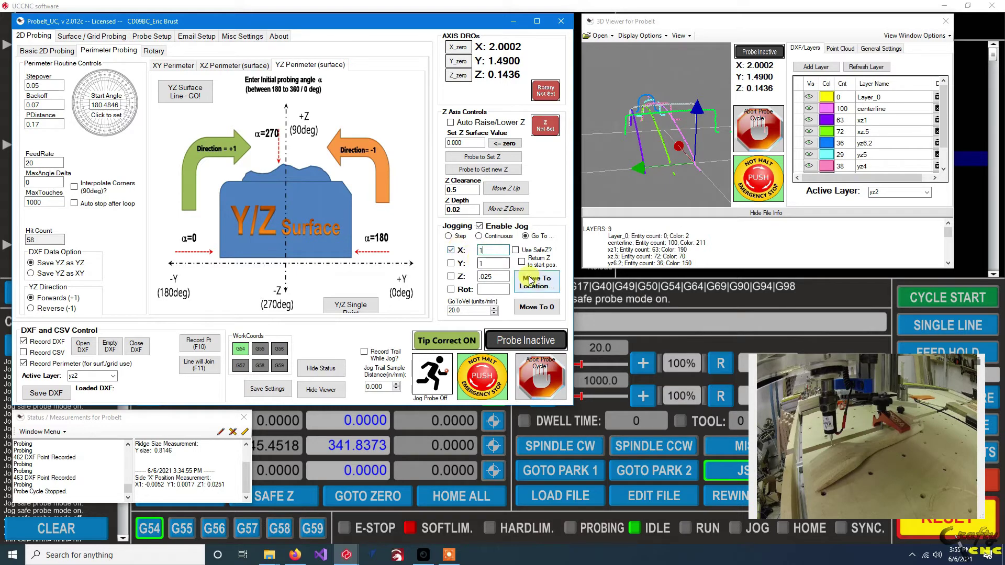
{"action": "left_click", "coordinate": [536, 283]}
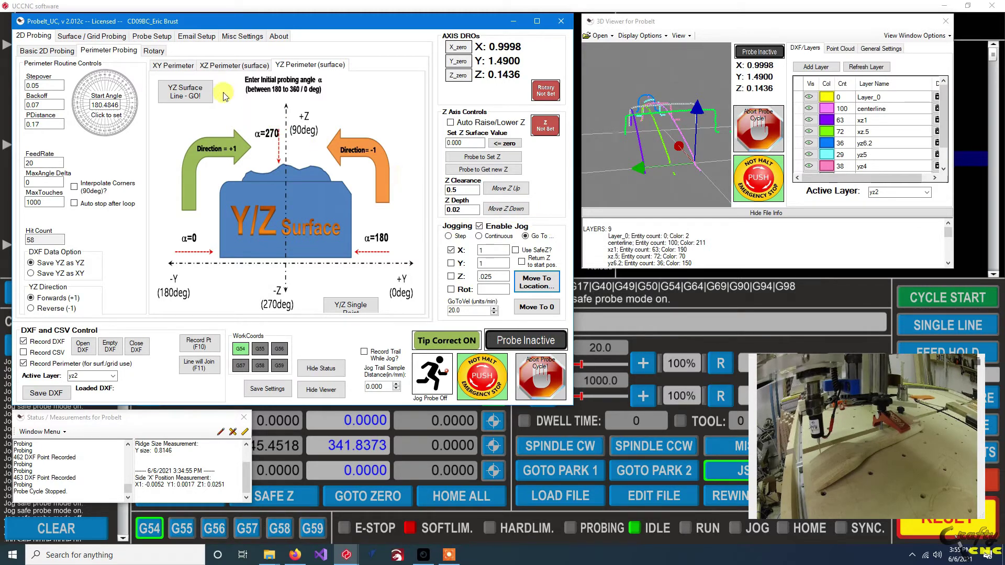
Set the YZ direction to Reverse (-1) and add a yellow DXF layer named yz1
{"action": "left_click", "coordinate": [32, 308]}
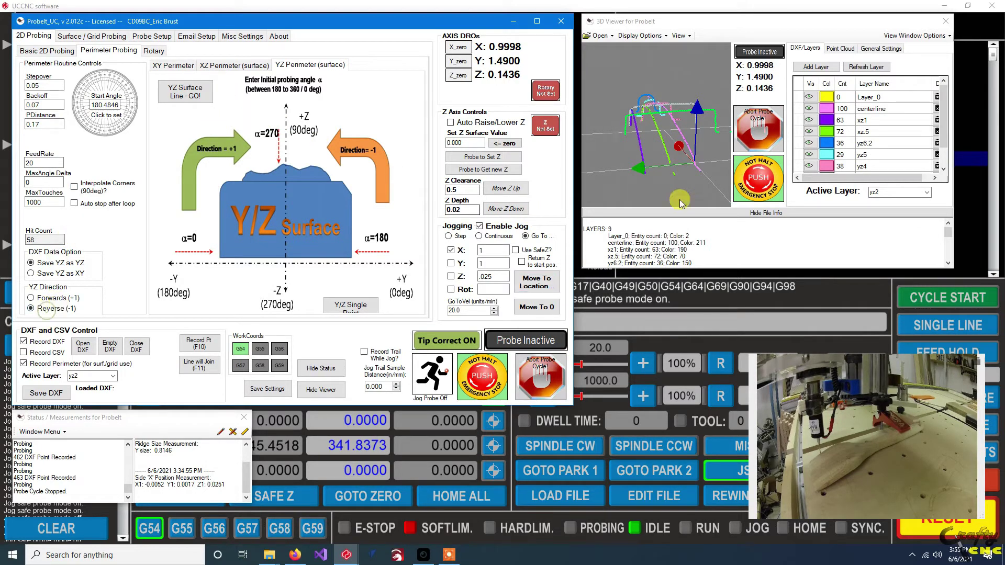
{"action": "left_click", "coordinate": [816, 67]}
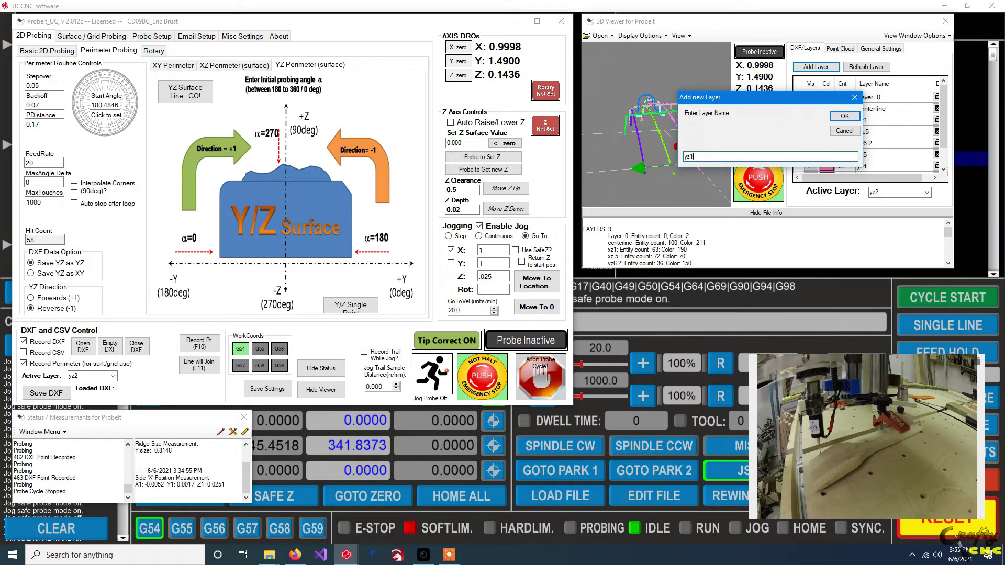
{"action": "left_click", "coordinate": [844, 115]}
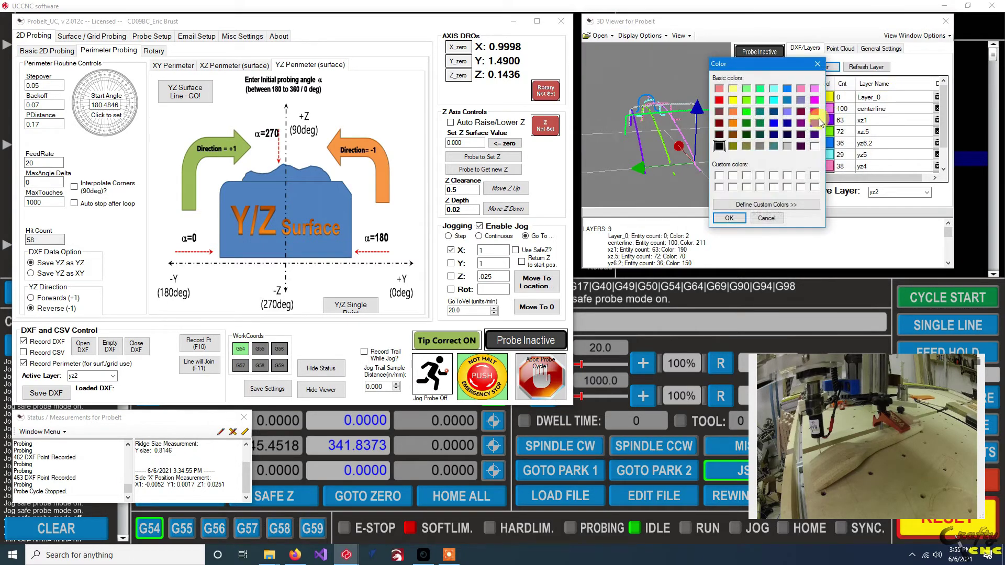
{"action": "left_click", "coordinate": [734, 100]}
{"action": "left_click", "coordinate": [729, 218]}
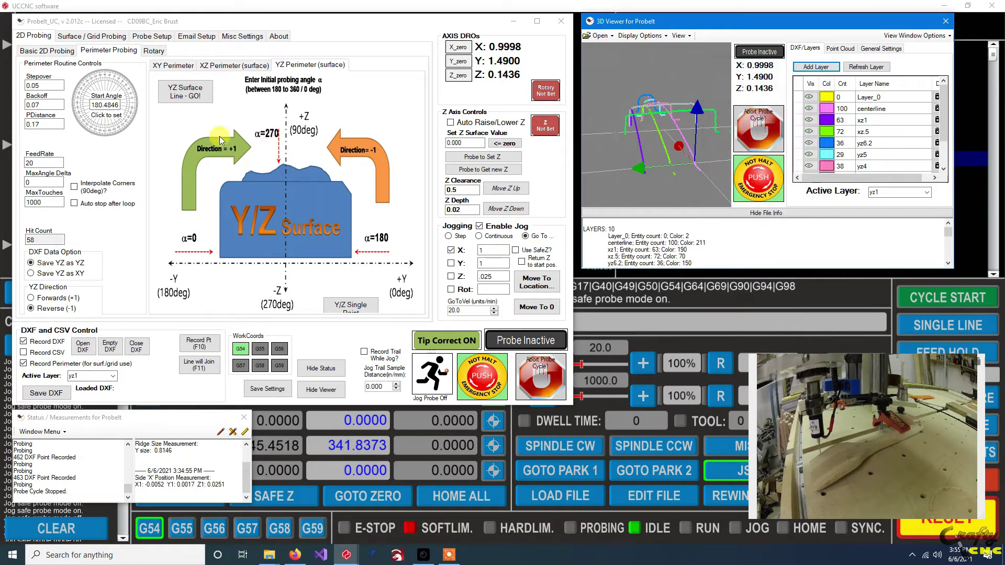
Probe the YZ surface line at X 1 across the part, and abort the cycle at the far side
{"action": "left_click", "coordinate": [194, 96]}
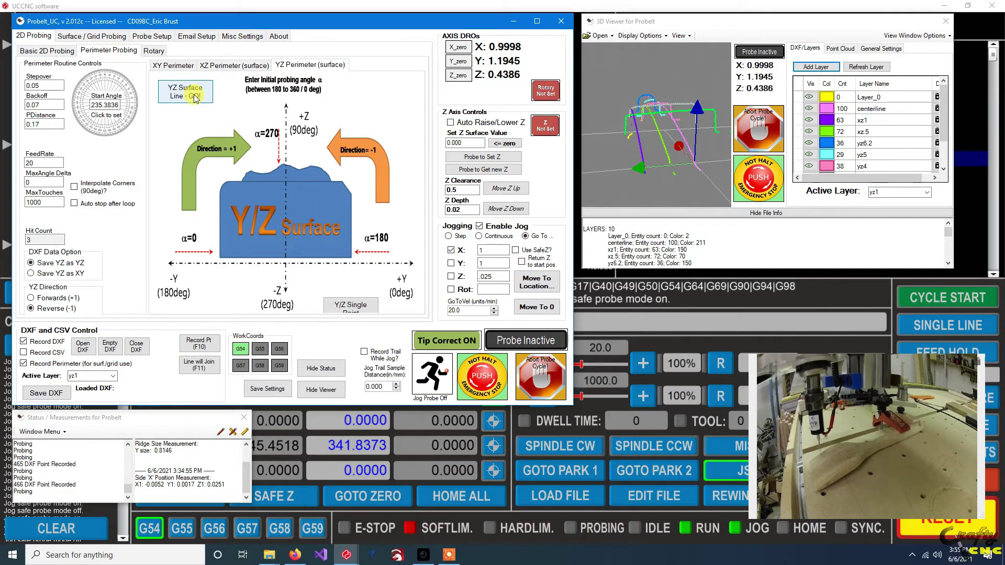
{"action": "mouse_move", "coordinate": [680, 152]}
{"action": "left_mouse_down"}
{"action": "mouse_move", "coordinate": [649, 159]}
{"action": "mouse_move", "coordinate": [675, 135]}
{"action": "left_mouse_up"}
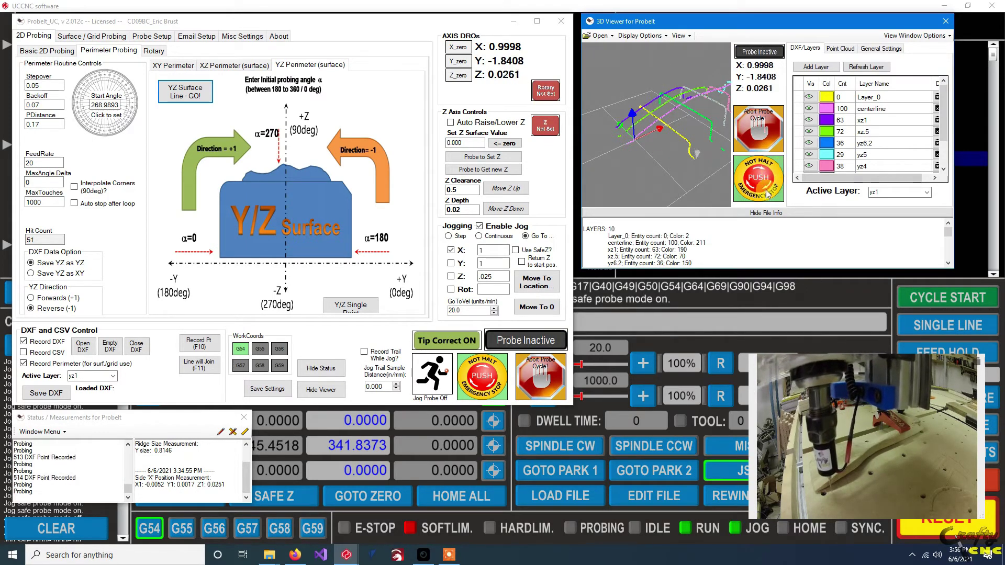
{"action": "left_click", "coordinate": [535, 381]}
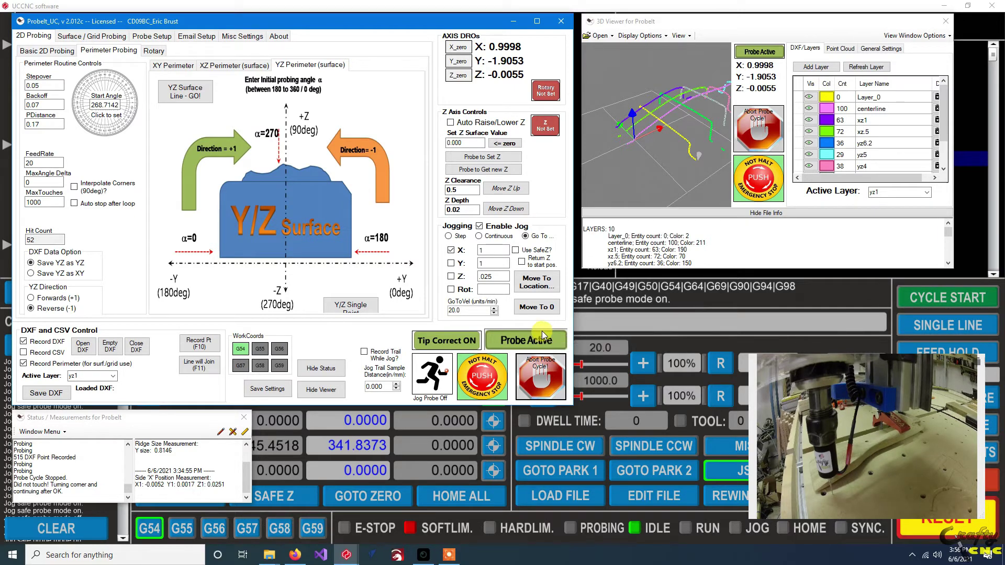
Switch to UCCNC to raise the probe to about Z 0.15, and return to the ProbeIt window
{"action": "left_click", "coordinate": [721, 472]}
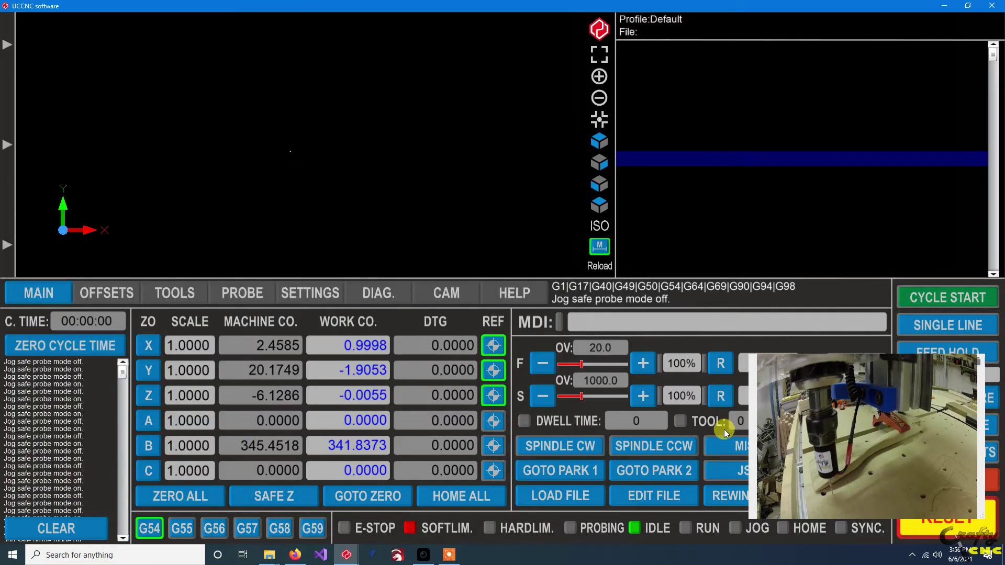
{"action": "left_click", "coordinate": [348, 556]}
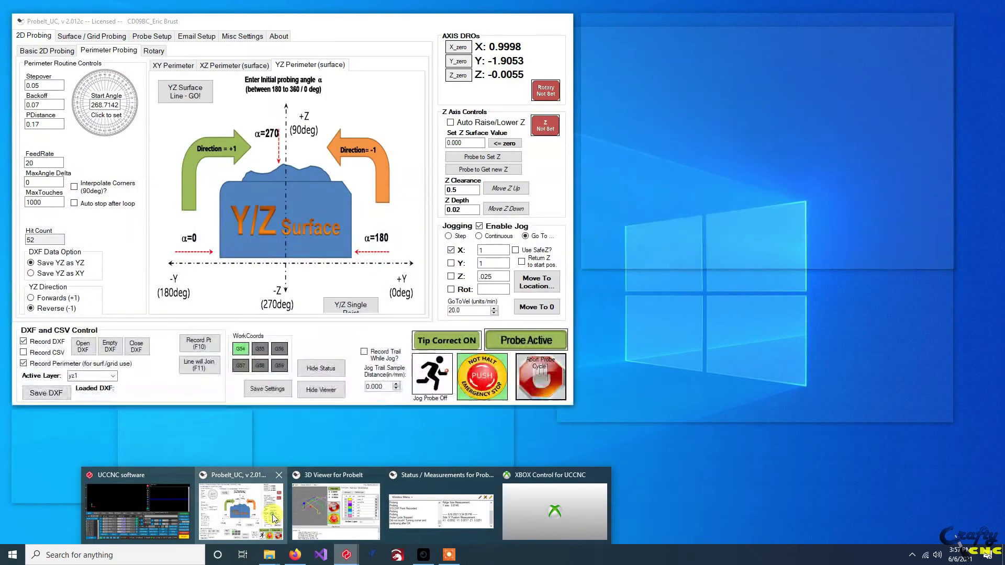
{"action": "left_click", "coordinate": [273, 518]}
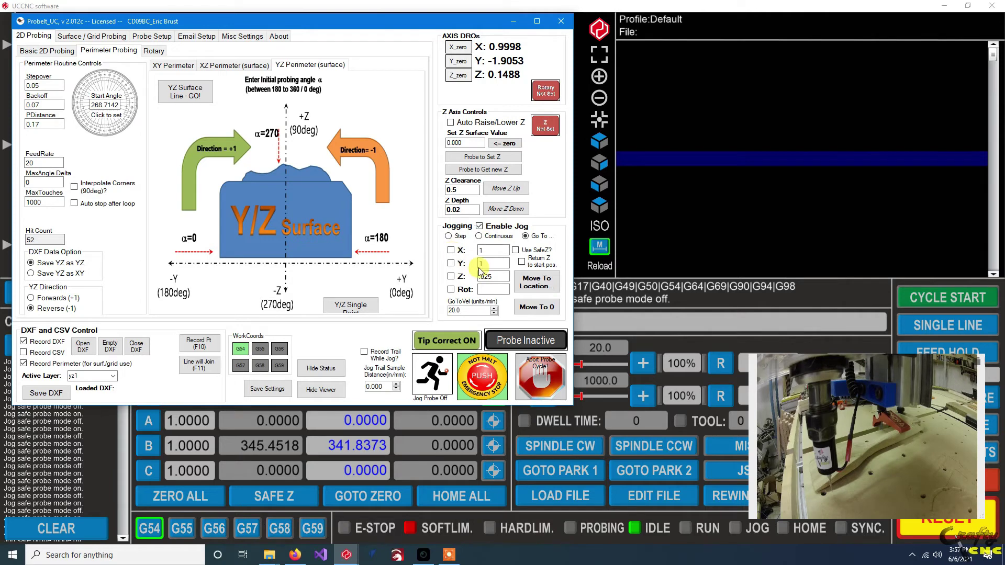
Enable returning Z to the start position and send only the Z axis to .025
{"action": "double_click", "coordinate": [495, 277]}
{"action": "left_click", "coordinate": [495, 277]}
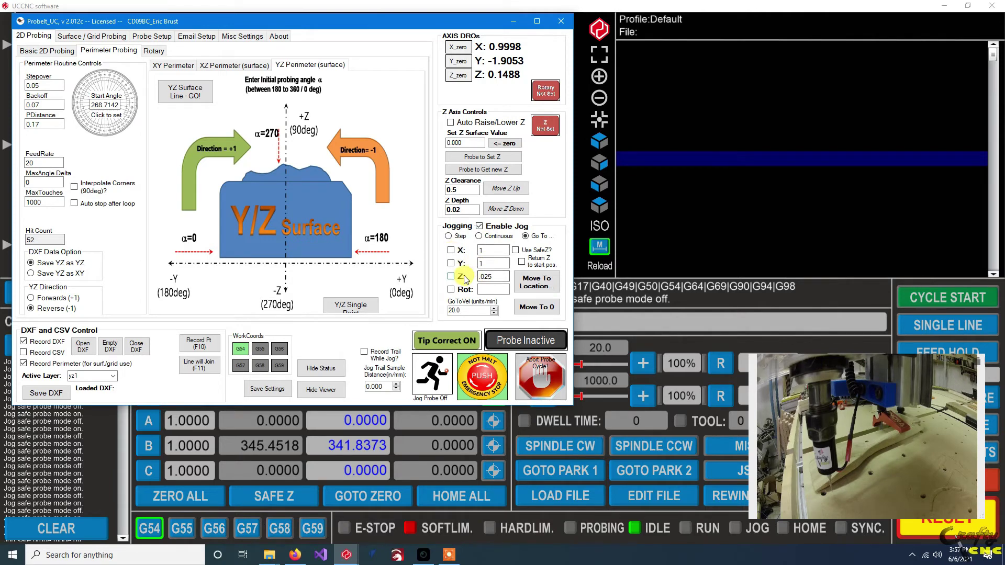
{"action": "left_click", "coordinate": [451, 278]}
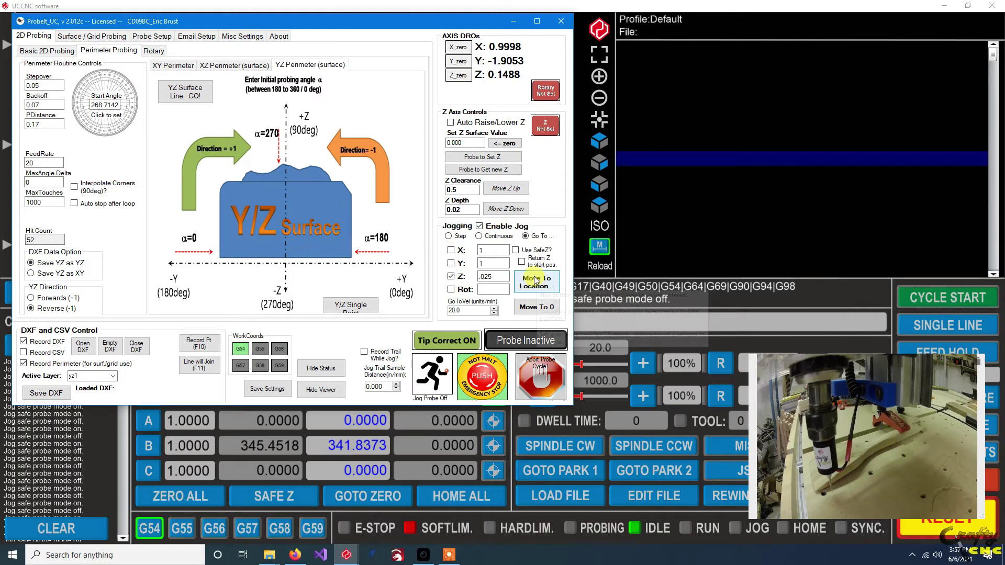
{"action": "left_click", "coordinate": [522, 263]}
{"action": "left_click", "coordinate": [532, 282]}
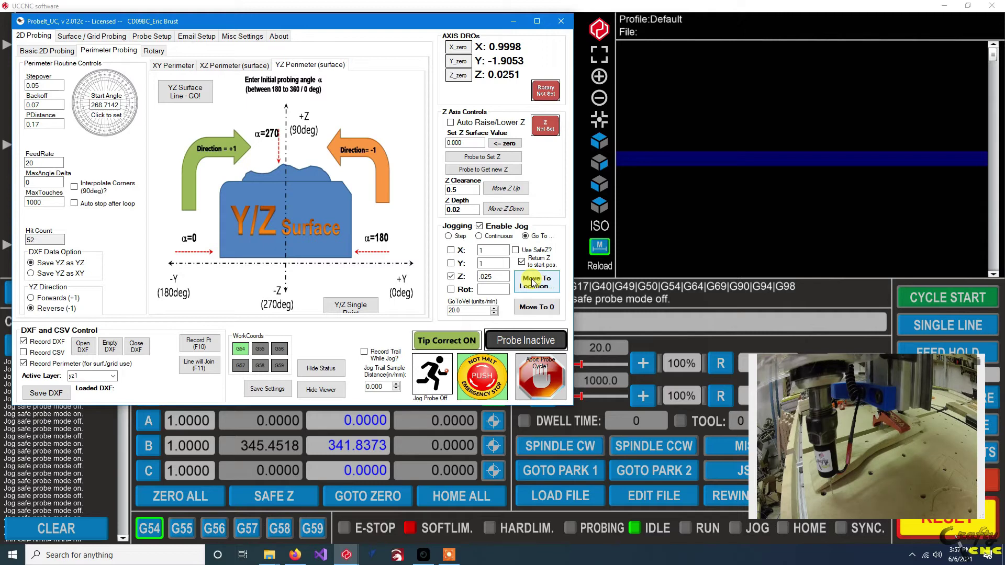
Set the probing start angle to about 270 degrees and start an XY perimeter trace
{"action": "left_click", "coordinate": [186, 66]}
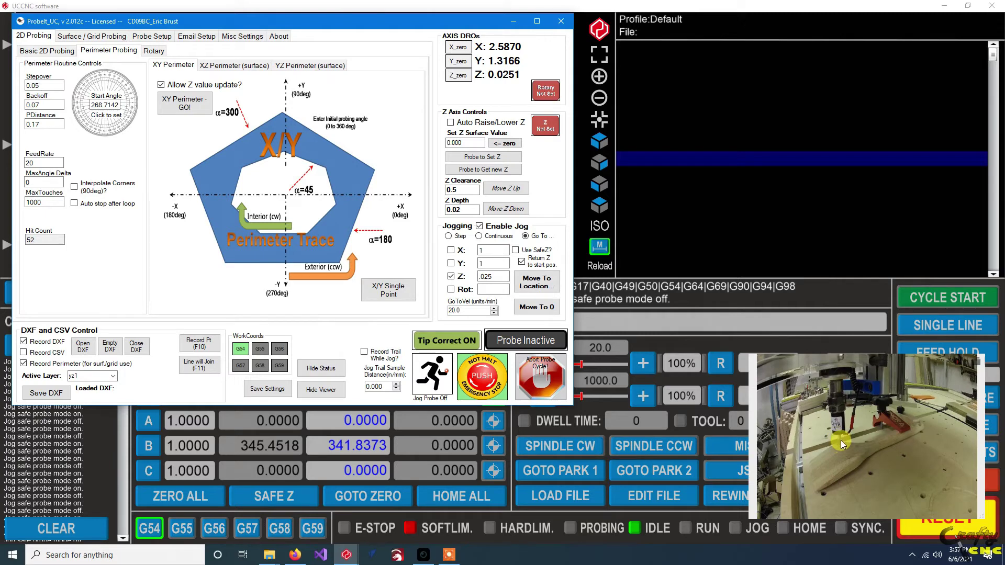
{"action": "left_click", "coordinate": [106, 129]}
{"action": "left_click", "coordinate": [199, 115]}
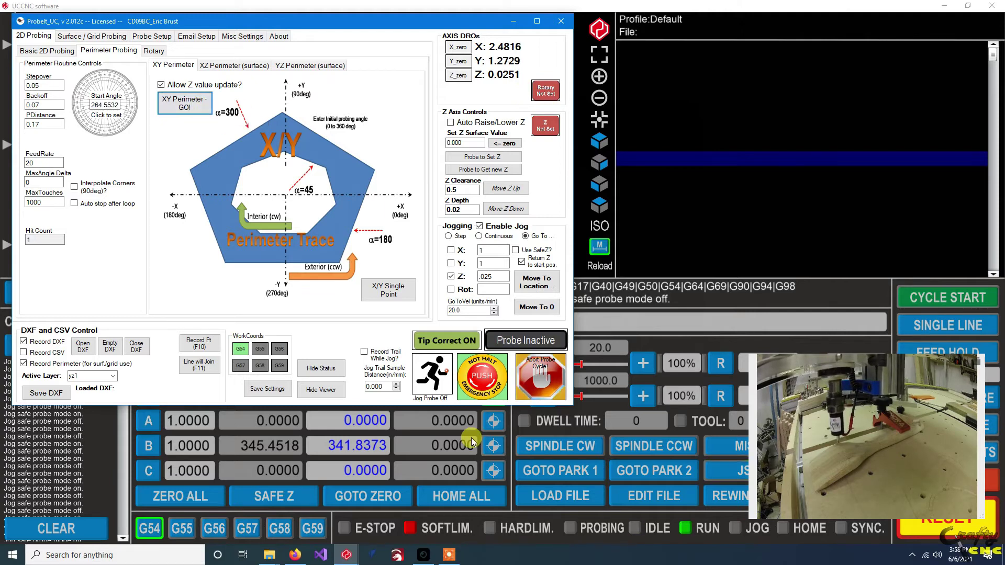
Bring the 3D Viewer and the Status / Measurements windows to the front while the probe runs
{"action": "mouse_move", "coordinate": [346, 555]}
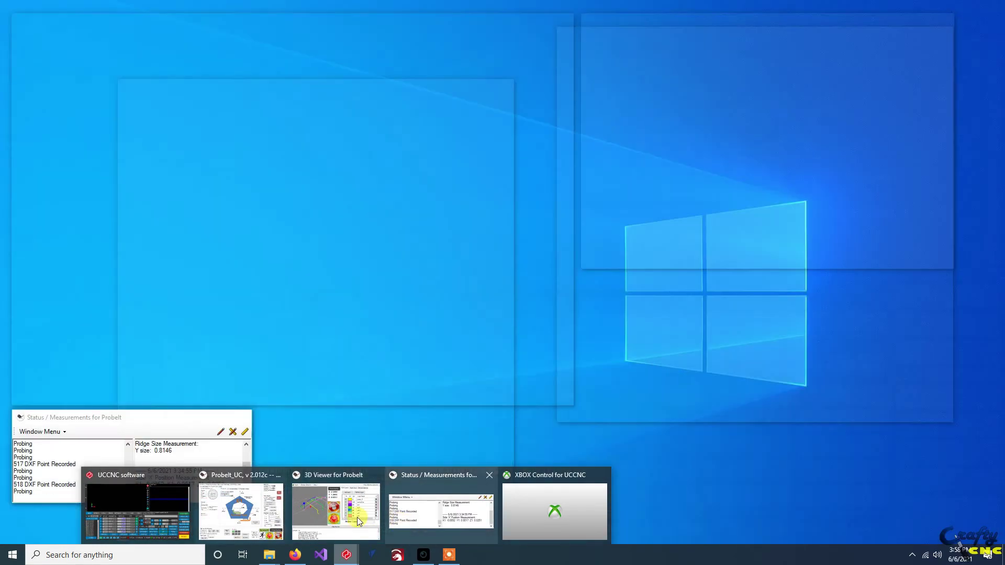
{"action": "left_click", "coordinate": [357, 517]}
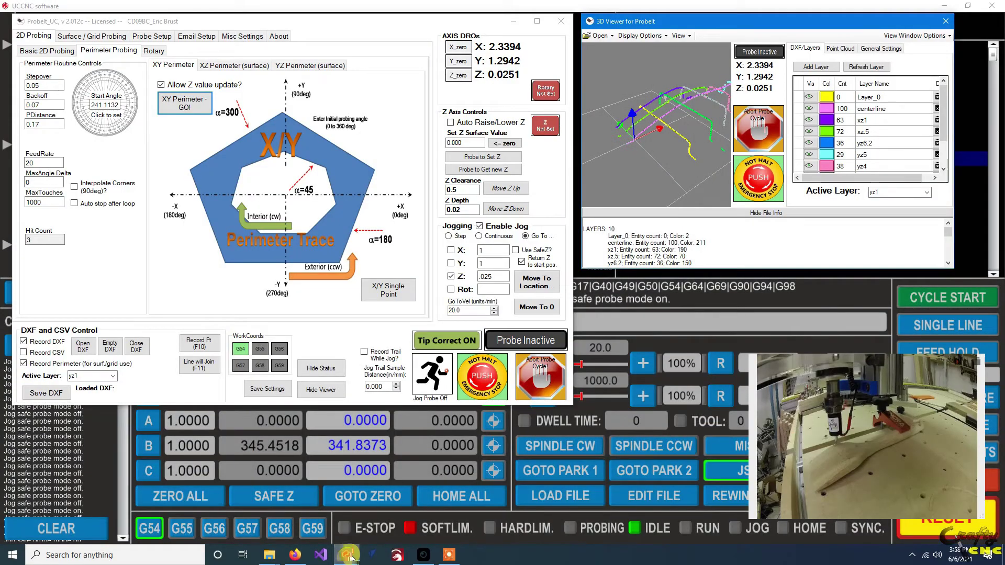
{"action": "mouse_move", "coordinate": [346, 555]}
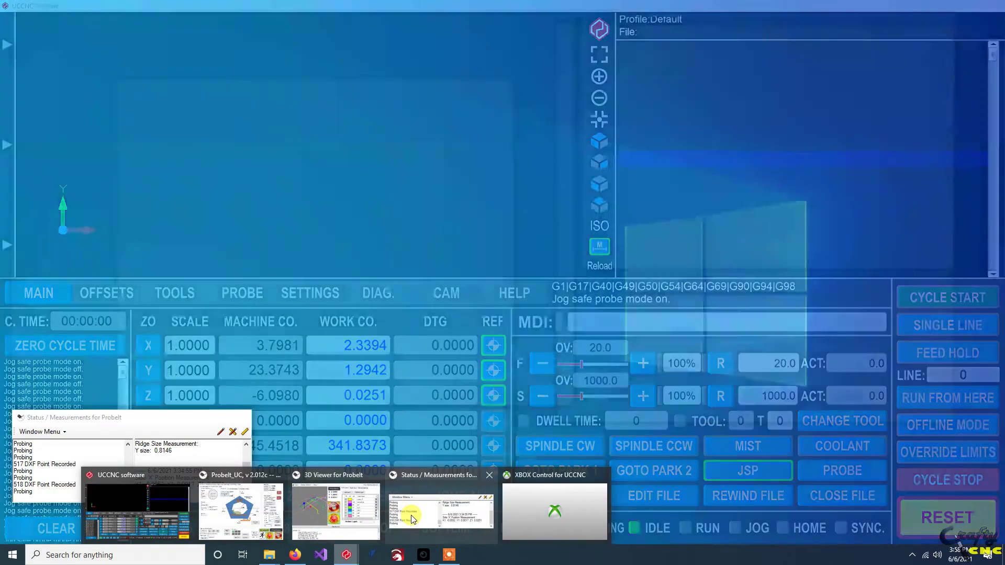
{"action": "left_click", "coordinate": [412, 518]}
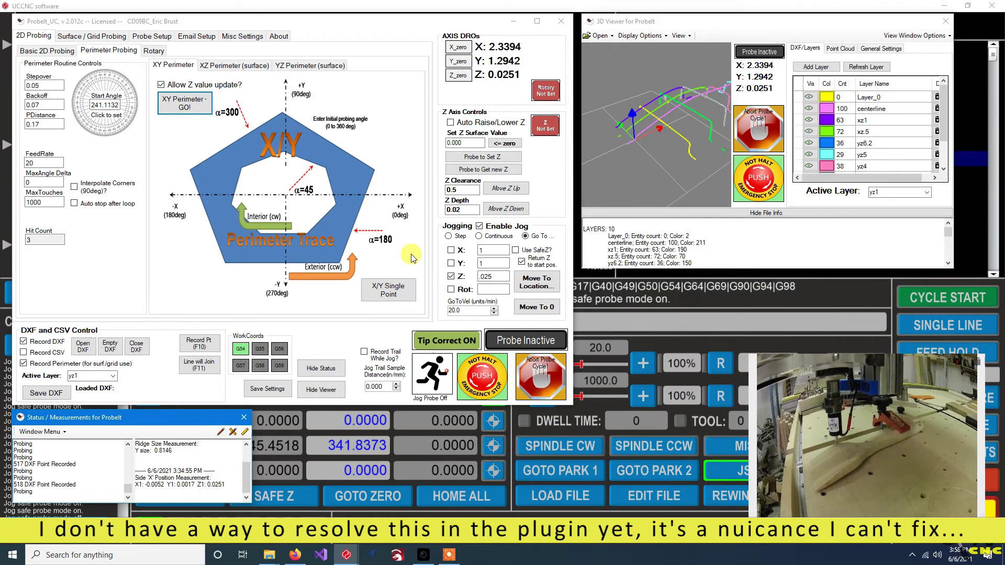
Abort and restart the XY perimeter trace at Z .025, and end the cycle near X 3.05, Y -1.29
{"action": "left_click", "coordinate": [531, 370]}
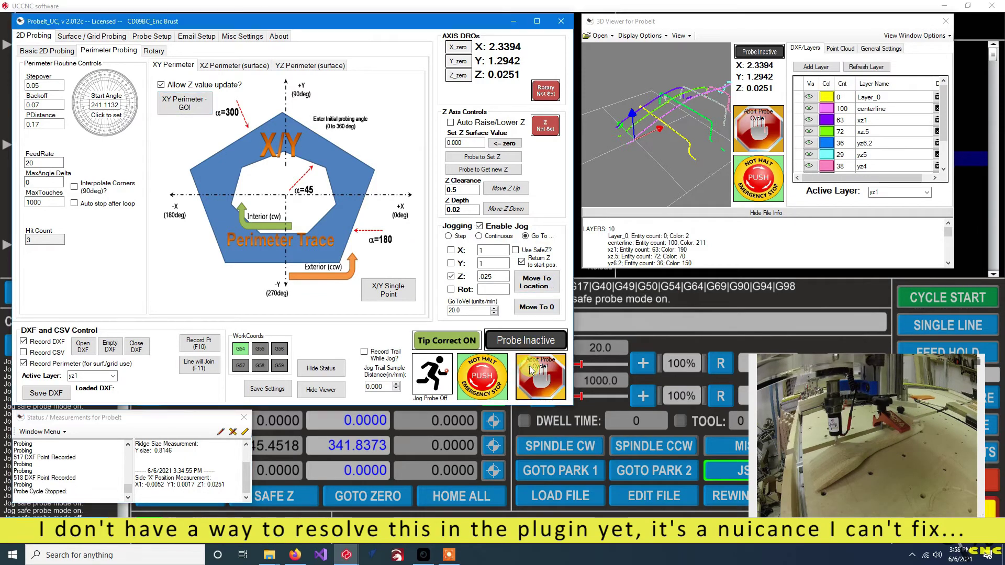
{"action": "left_click", "coordinate": [535, 376]}
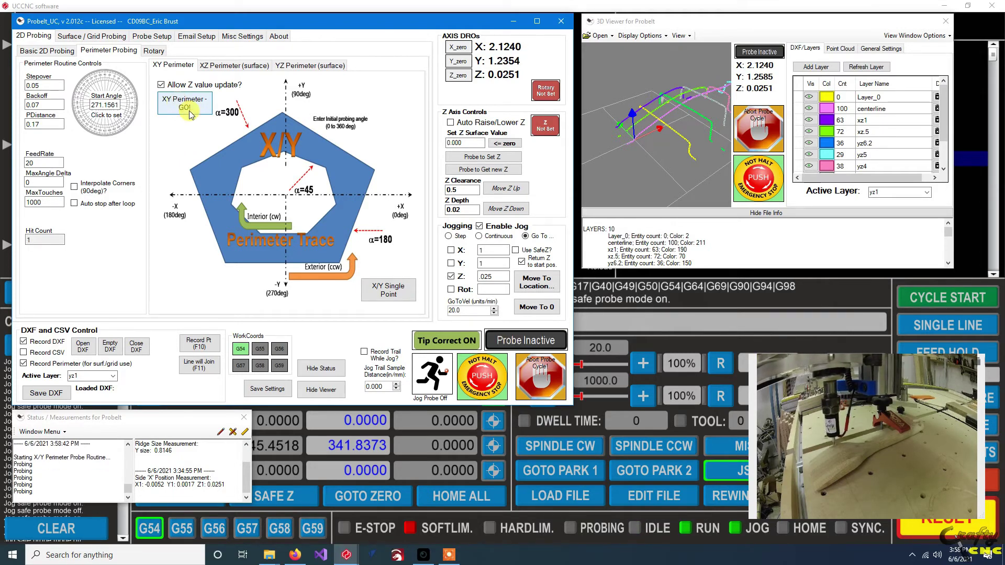
{"action": "left_click_drag", "start_coordinate": [672, 103], "coordinate": [663, 149]}
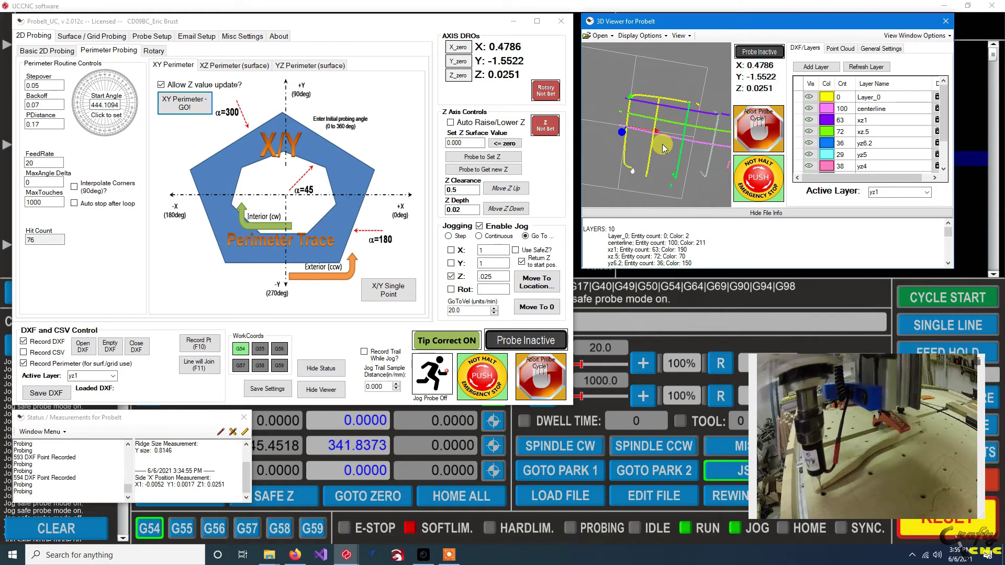
{"action": "left_click_drag", "start_coordinate": [663, 148], "coordinate": [695, 87]}
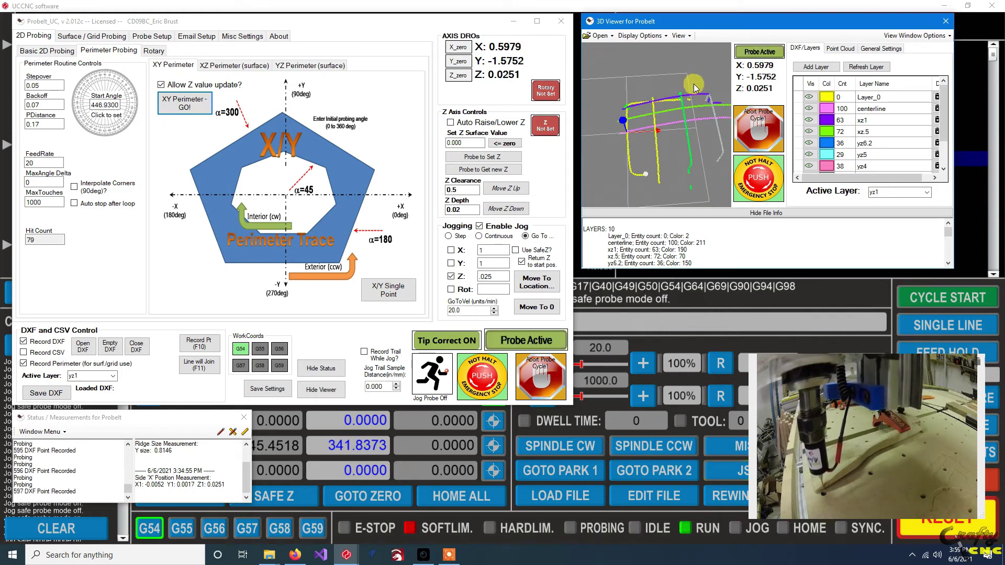
{"action": "scroll", "coordinate": [872, 147], "scroll_direction": "down", "scroll_amount": 1}
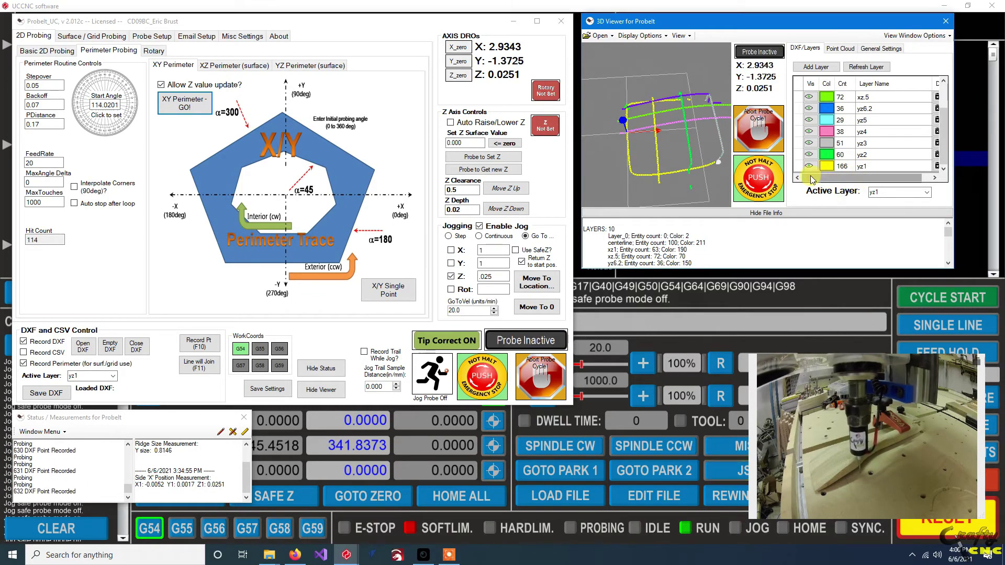
{"action": "left_click", "coordinate": [535, 369]}
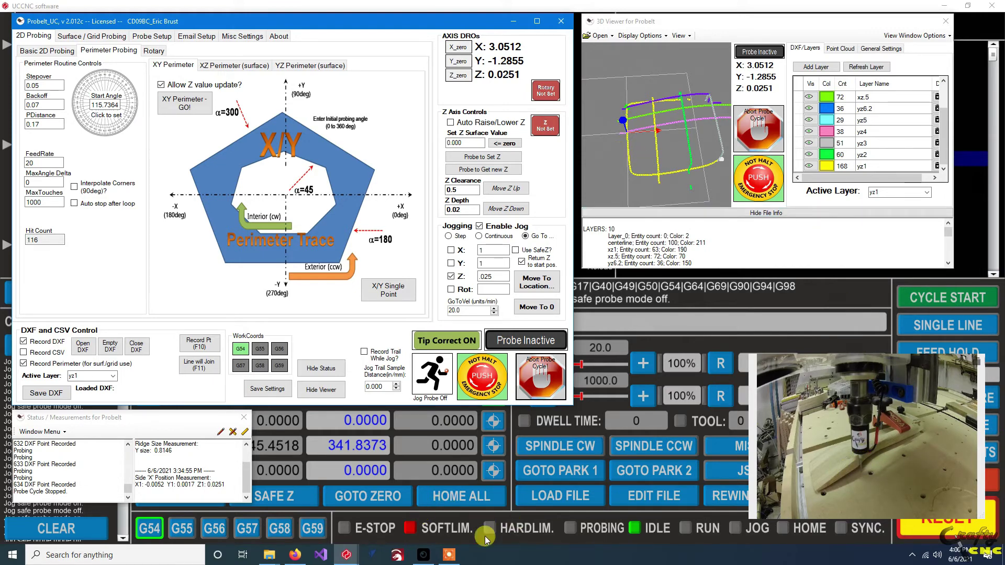
{"action": "left_click", "coordinate": [449, 555]}
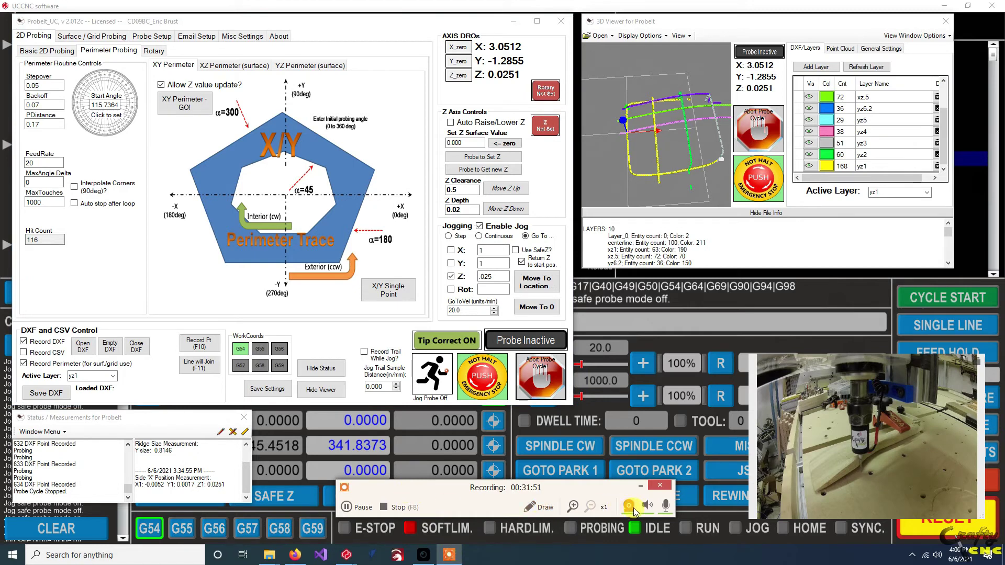
{"action": "left_click", "coordinate": [539, 507]}
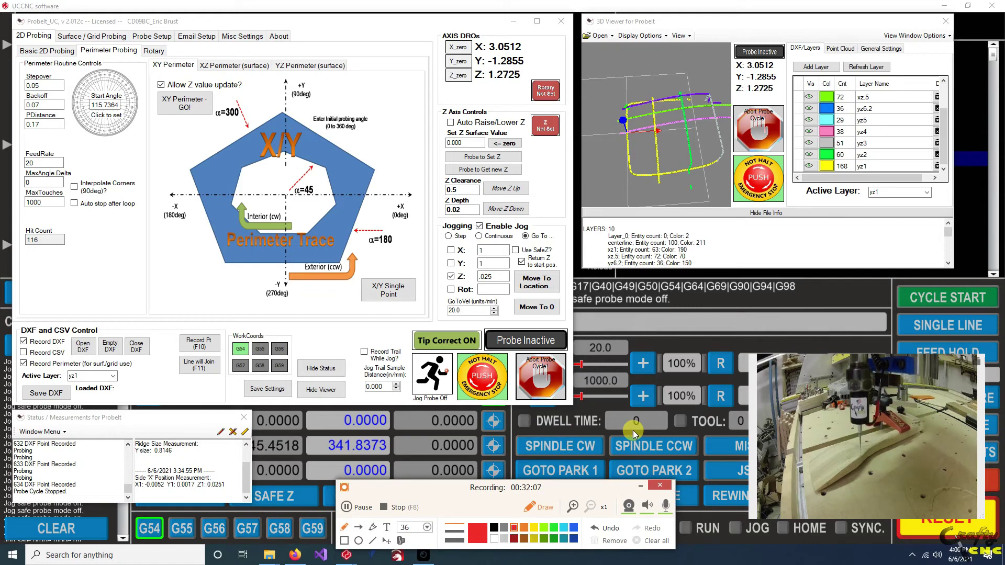
{"action": "left_click", "coordinate": [640, 486]}
Set the go-to X position to 6.2 and send only the X and Y axes to X 6.2, Y 1
{"action": "double_click", "coordinate": [491, 250]}
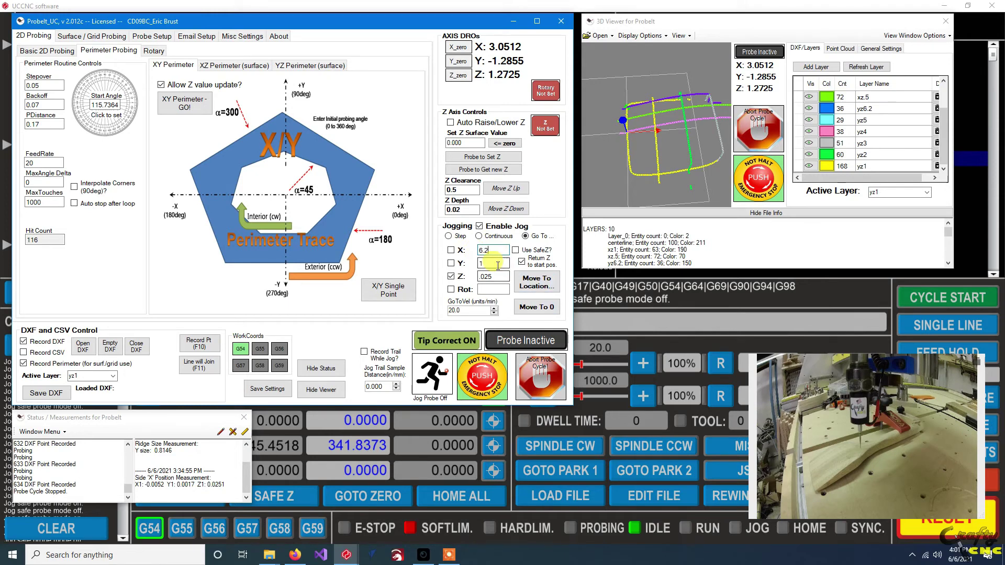
{"action": "left_click", "coordinate": [451, 276]}
{"action": "left_click", "coordinate": [452, 263]}
{"action": "left_click", "coordinate": [451, 250]}
{"action": "left_click", "coordinate": [529, 285]}
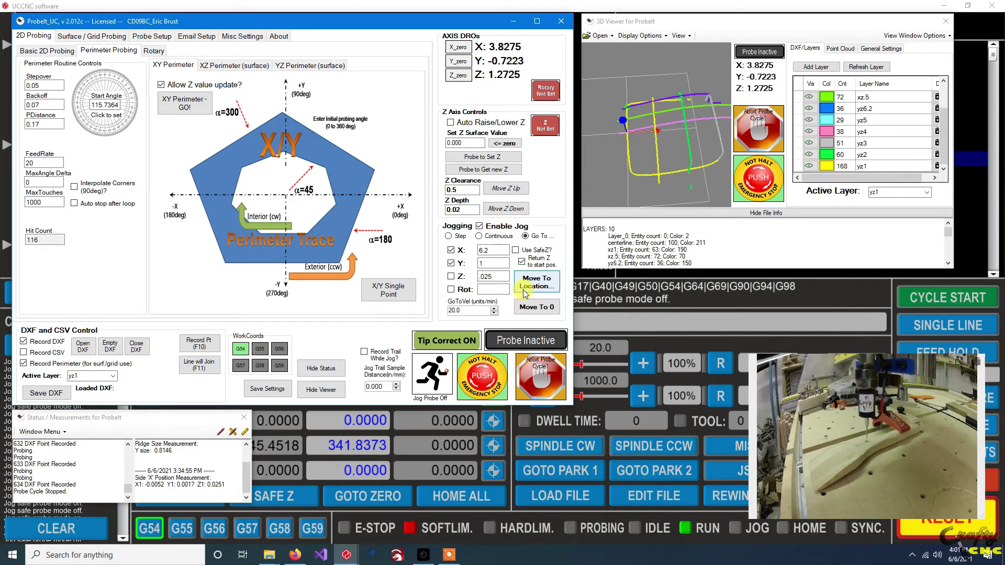
Restrict the go-to move to the Z axis and send it to Z 0.3
{"action": "left_click", "coordinate": [451, 250]}
{"action": "left_click", "coordinate": [452, 264]}
{"action": "left_click", "coordinate": [452, 277]}
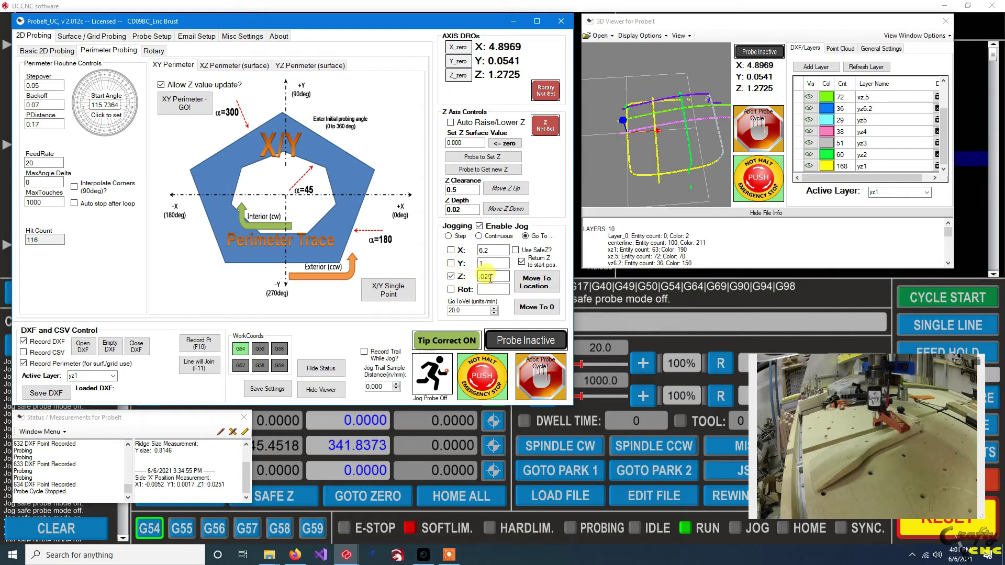
{"action": "double_click", "coordinate": [476, 277]}
{"action": "type", "text": "0.3"}
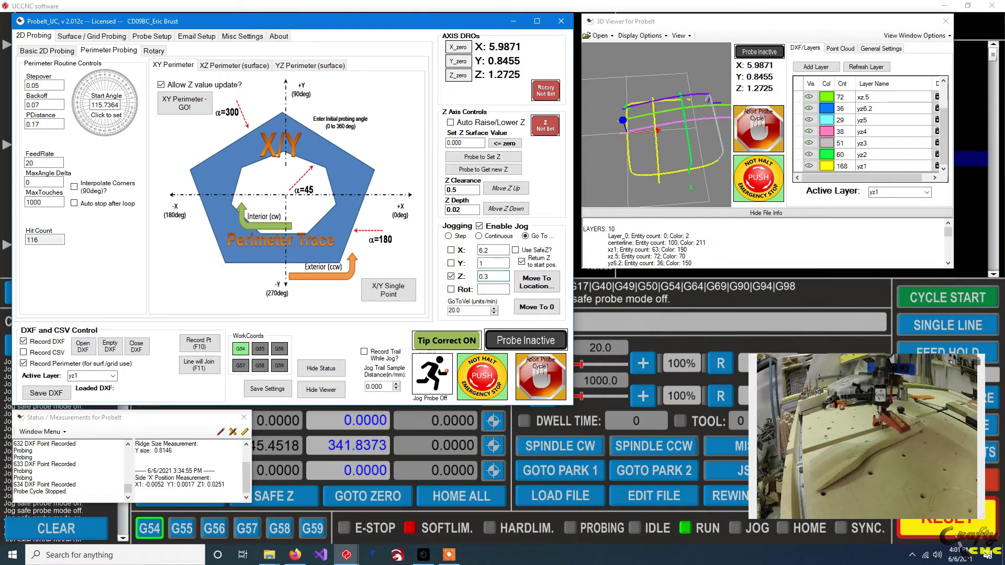
{"action": "key", "text": "Return"}
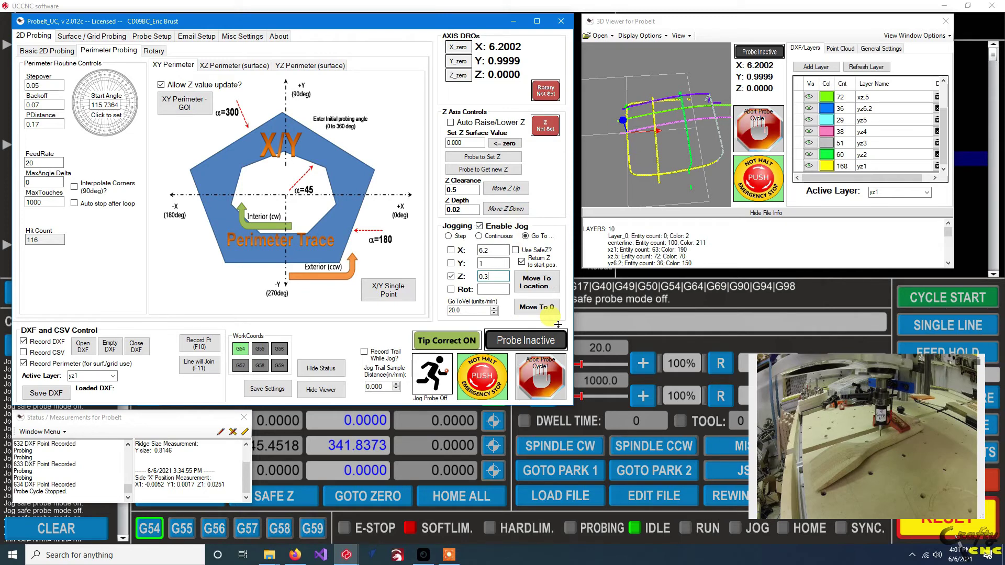
{"action": "left_click", "coordinate": [536, 282]}
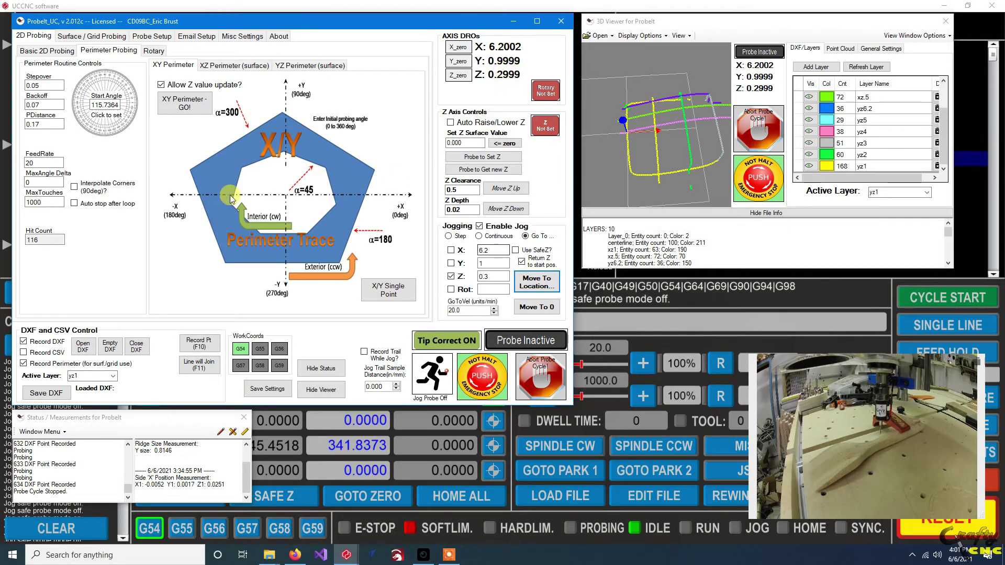
Set the probing start angle to 274.09 and add an orange DXF layer named xy0.3
{"action": "left_click", "coordinate": [105, 133]}
{"action": "left_click", "coordinate": [107, 132]}
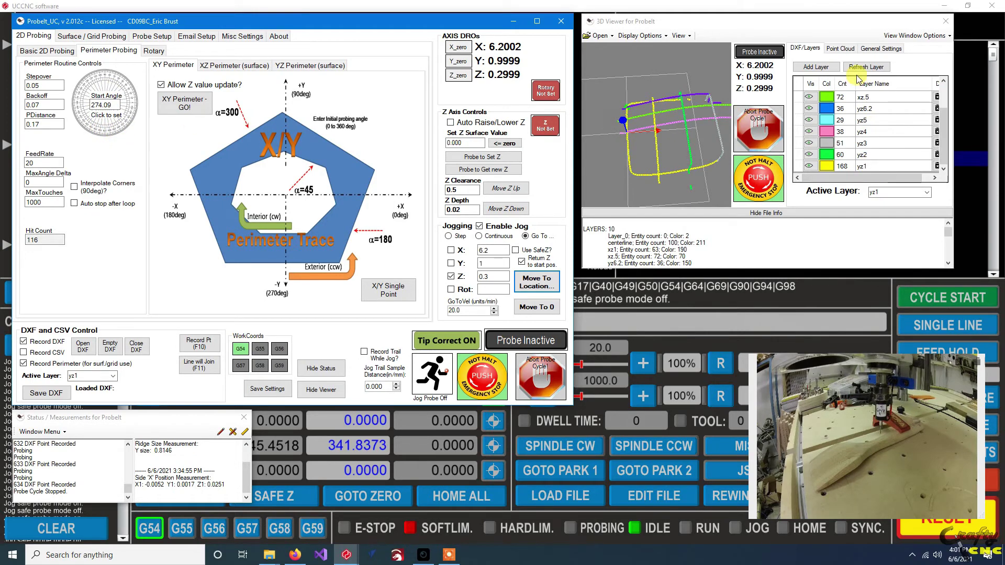
{"action": "left_click", "coordinate": [816, 66]}
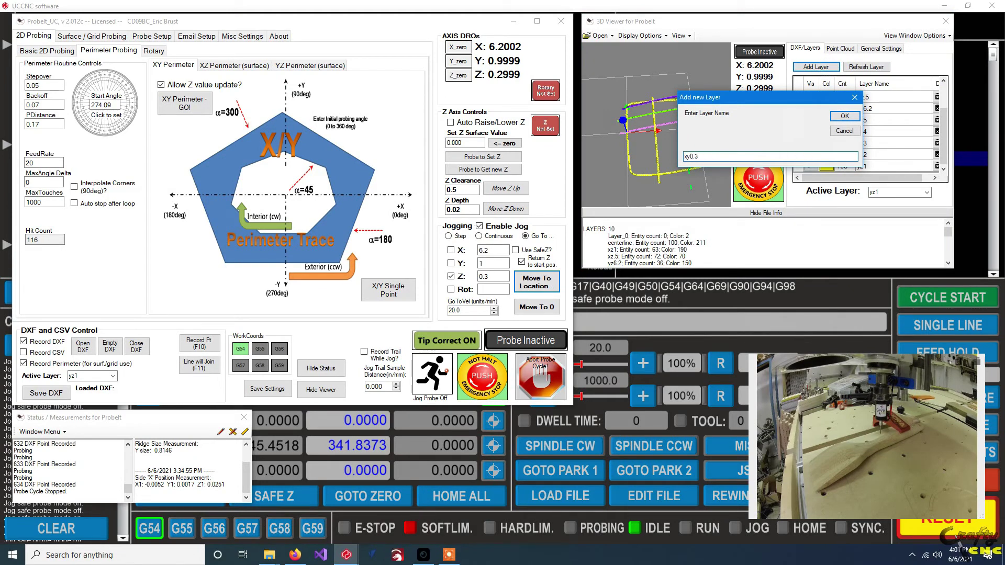
{"action": "left_click", "coordinate": [845, 116]}
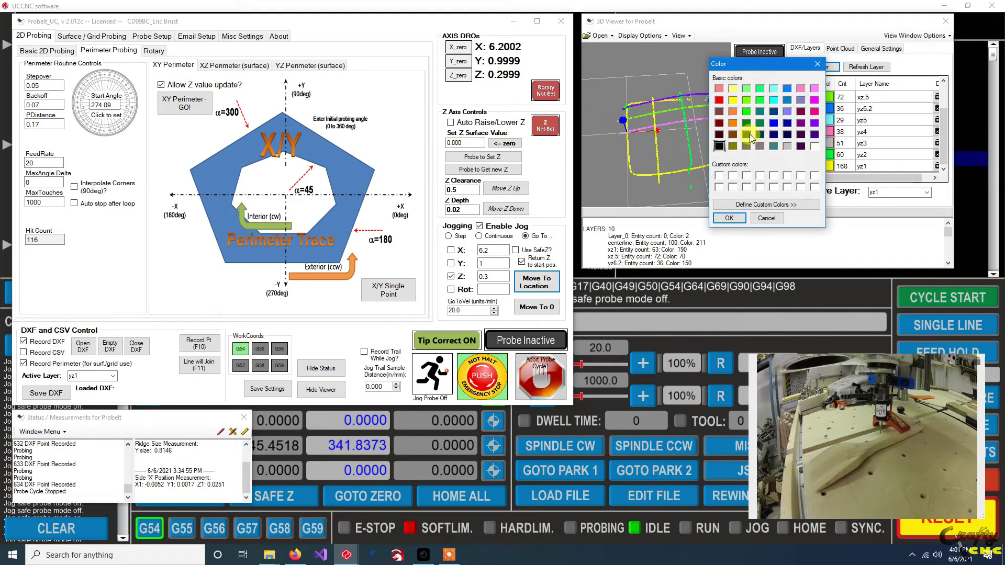
{"action": "left_click", "coordinate": [733, 123]}
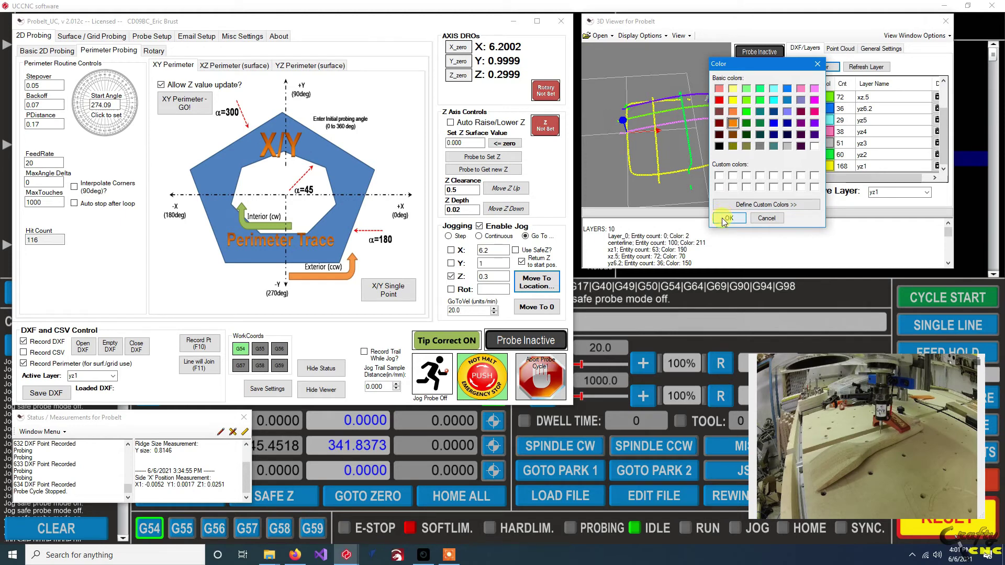
{"action": "left_click", "coordinate": [728, 219]}
Run the XY perimeter trace at Z 0.3 around the part into layer xy0.3, and abort the cycle near X 6.35, Y -0.49
{"action": "left_click", "coordinate": [197, 107]}
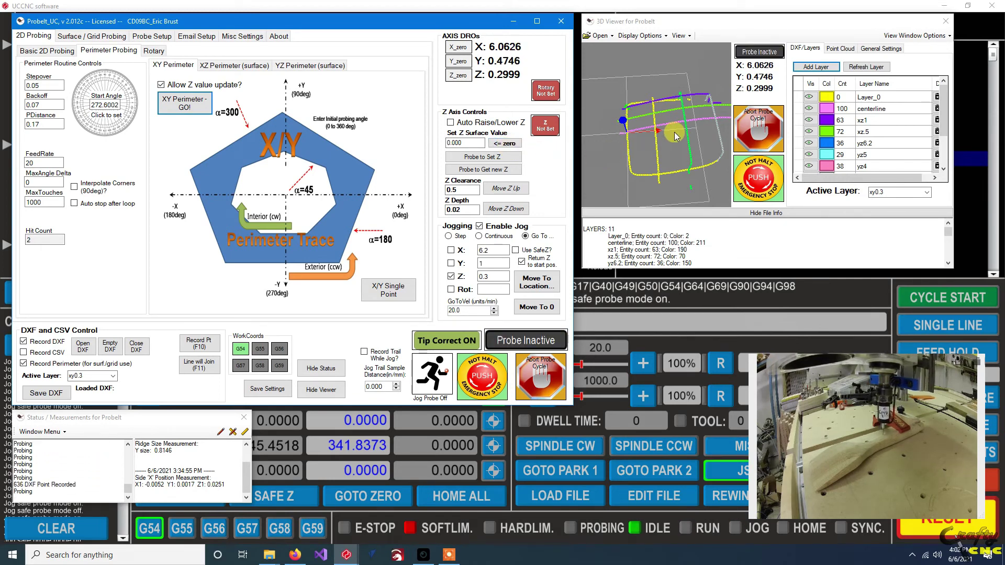
{"action": "scroll", "coordinate": [676, 137], "scroll_direction": "down", "scroll_amount": 3}
{"action": "left_click", "coordinate": [658, 132]}
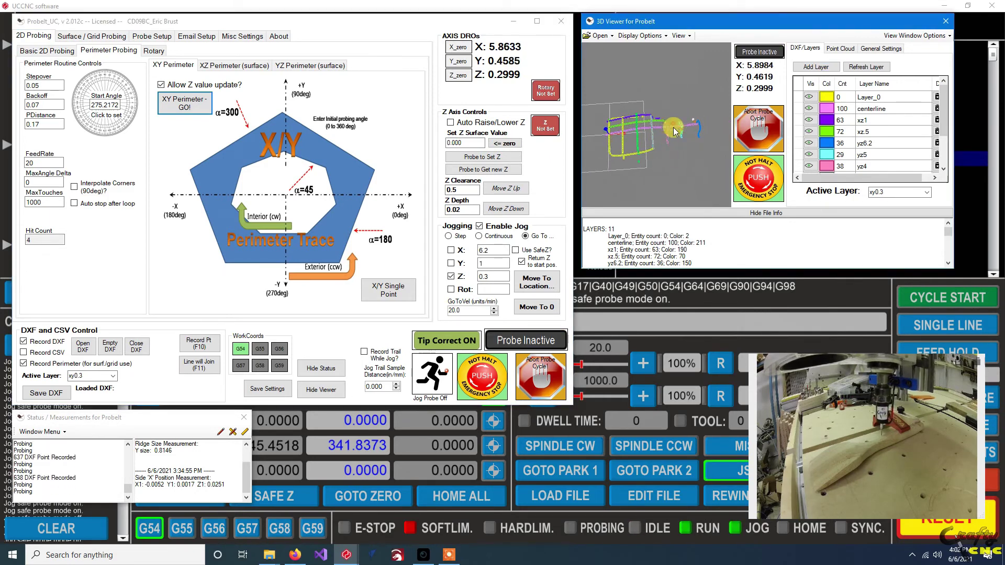
{"action": "left_click_drag", "start_coordinate": [674, 128], "coordinate": [670, 161]}
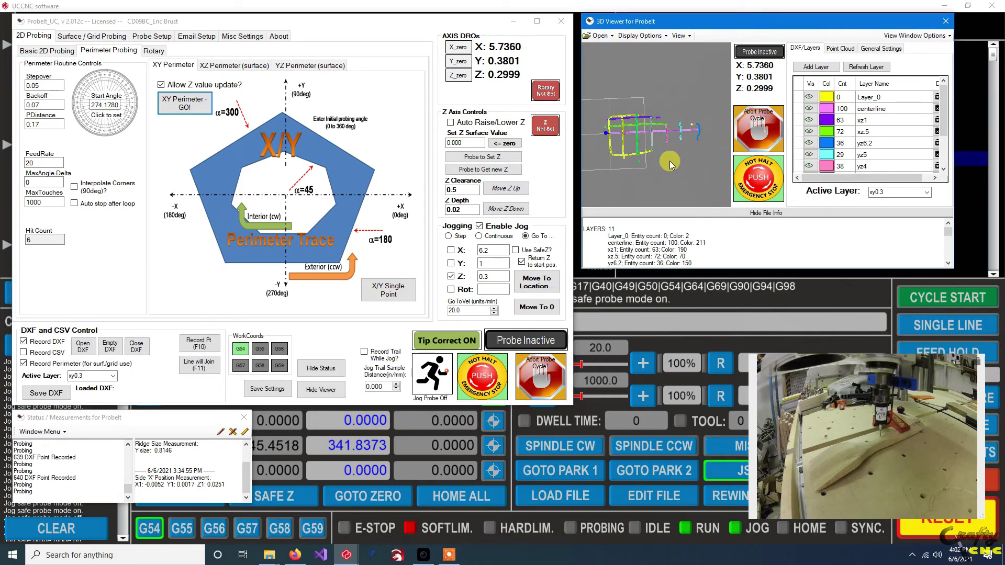
{"action": "scroll", "coordinate": [670, 162], "scroll_direction": "up", "scroll_amount": 2}
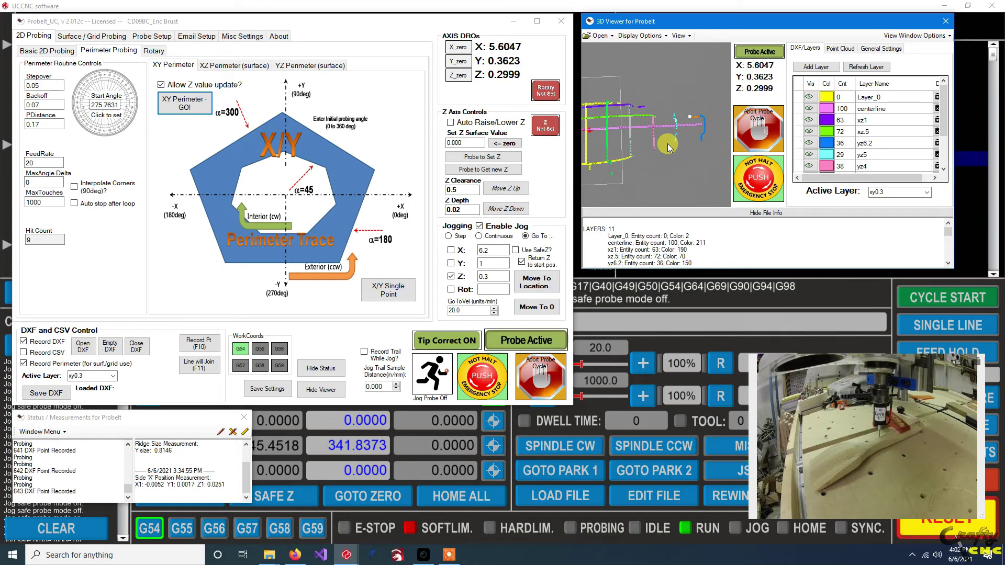
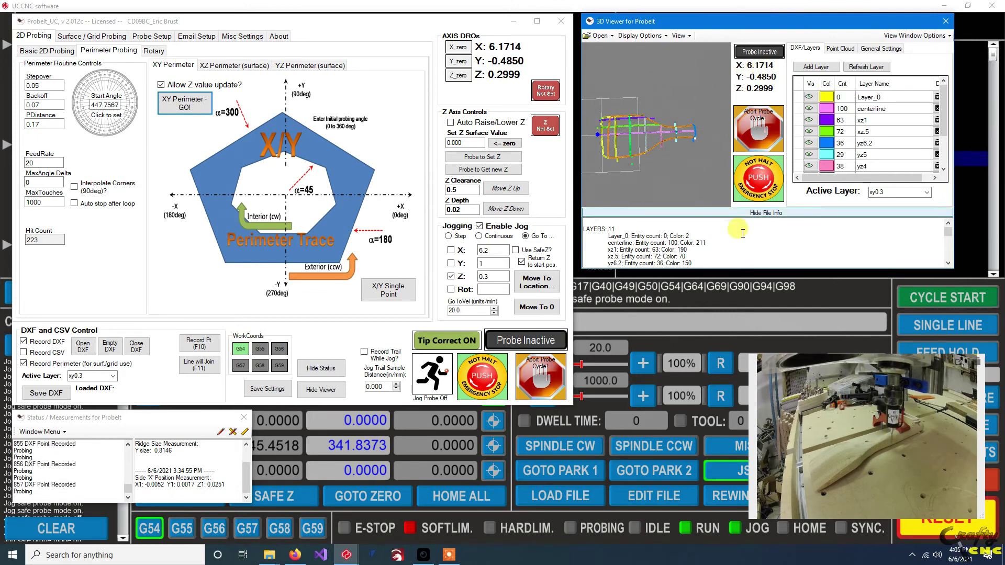
{"action": "left_click", "coordinate": [541, 377]}
Inspect the probed traces in 3D, and save the DXF as spatulatest2.dxf in the Output folder
{"action": "scroll", "coordinate": [680, 146], "scroll_direction": "up", "scroll_amount": 5}
{"action": "left_click_drag", "start_coordinate": [678, 149], "coordinate": [639, 135]}
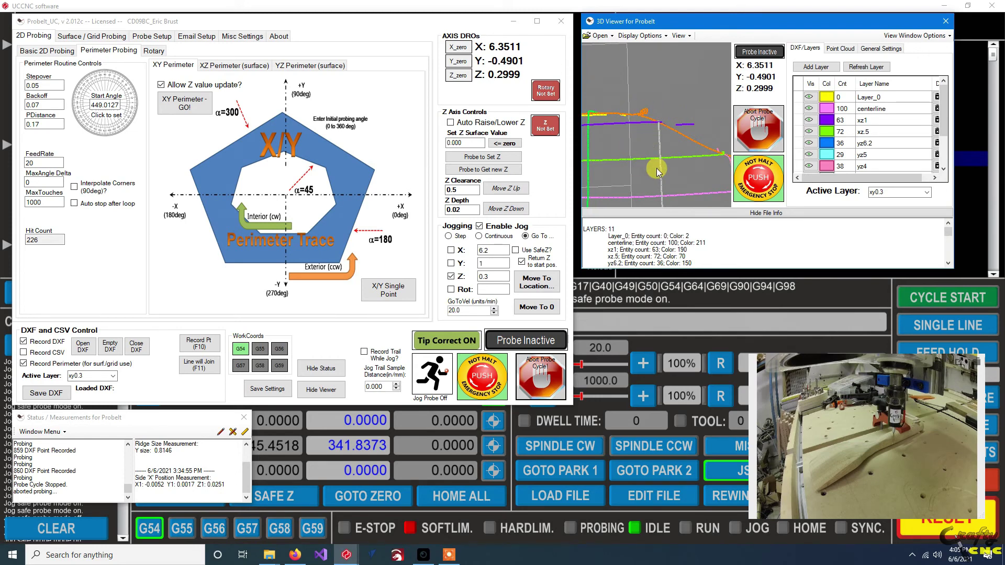
{"action": "left_click_drag", "start_coordinate": [686, 185], "coordinate": [708, 147]}
{"action": "left_click_drag", "start_coordinate": [633, 159], "coordinate": [668, 169]}
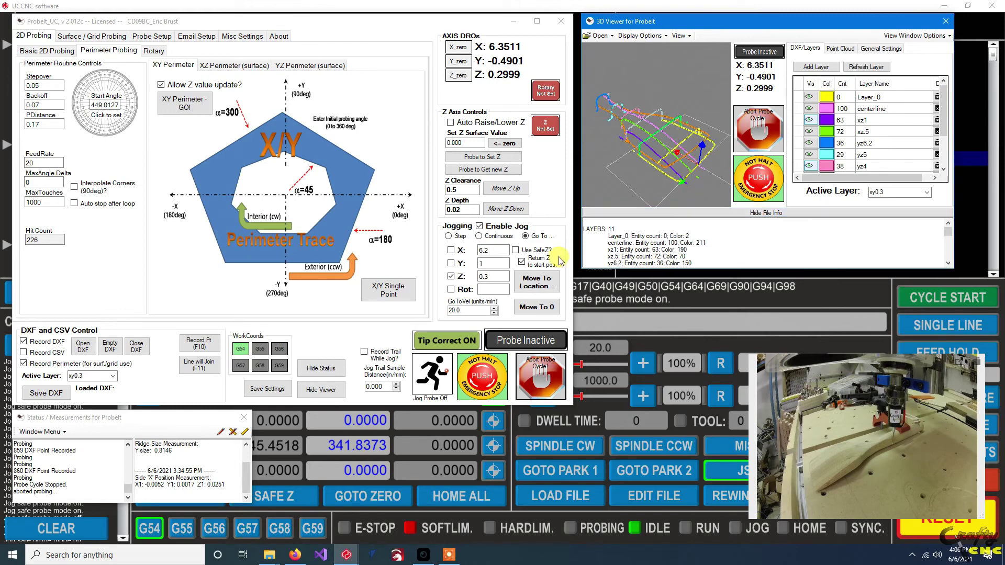
{"action": "left_click", "coordinate": [44, 395]}
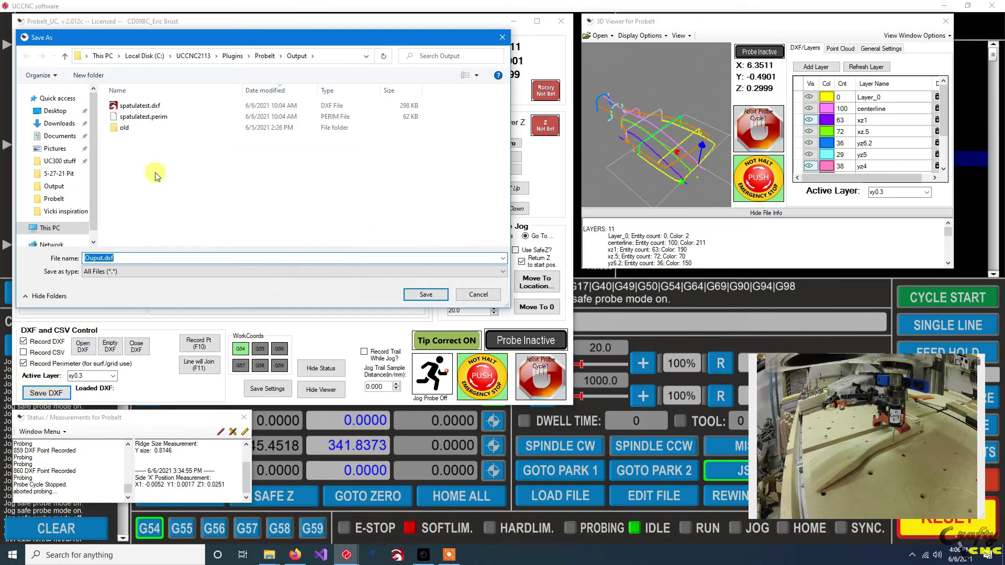
{"action": "left_click", "coordinate": [135, 108]}
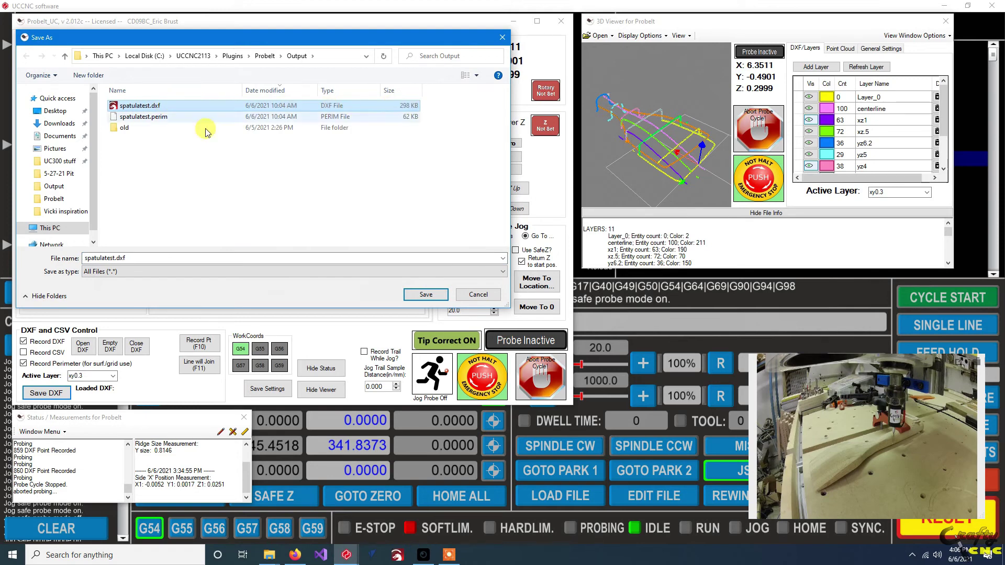
{"action": "left_click", "coordinate": [116, 258]}
{"action": "double_click", "coordinate": [116, 258]}
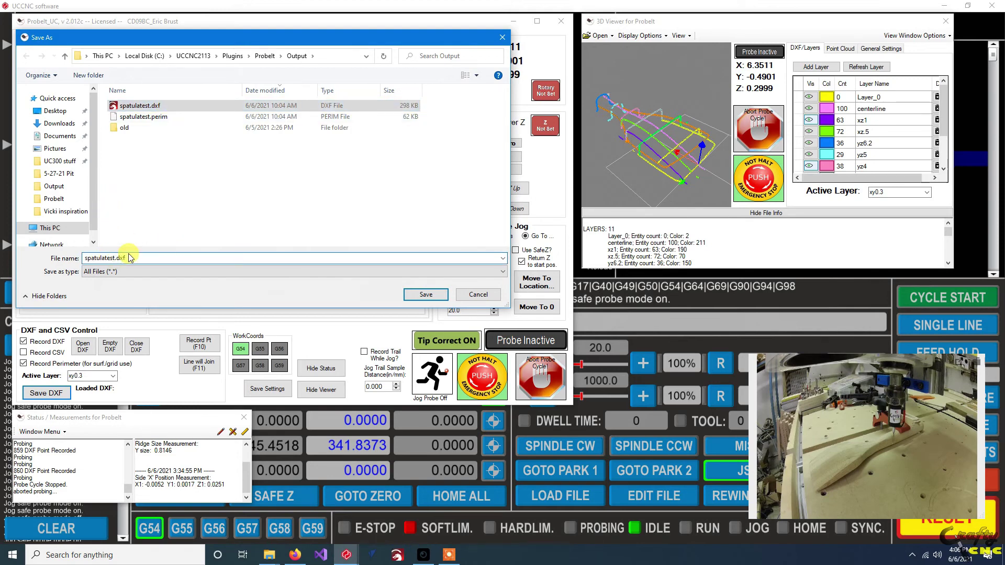
{"action": "type", "text": "2"}
{"action": "key", "text": "Return"}
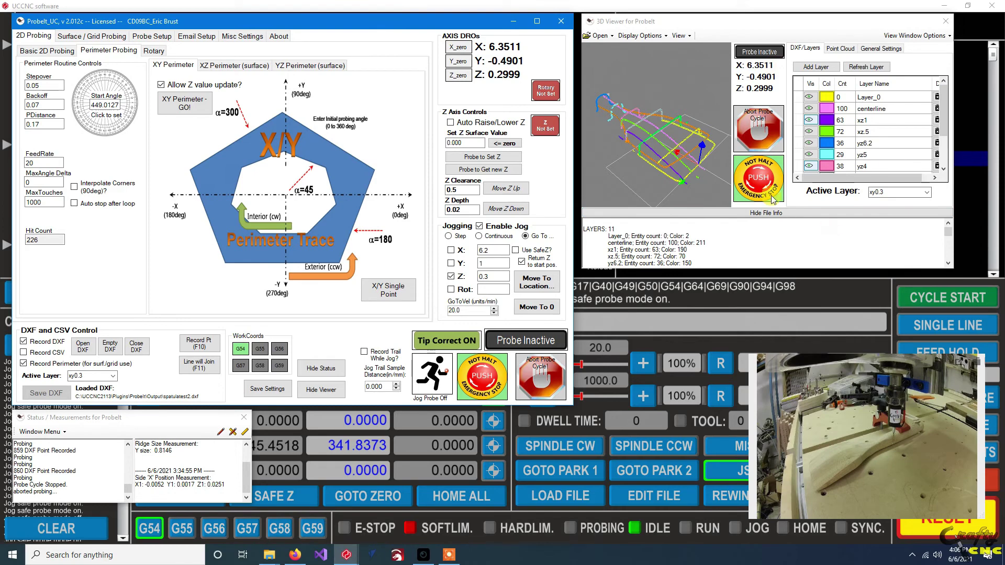
Close ProbeIt while saving the current DXF/CSV data, and exit UCCNC along with its controller plugin
{"action": "left_click", "coordinate": [564, 24]}
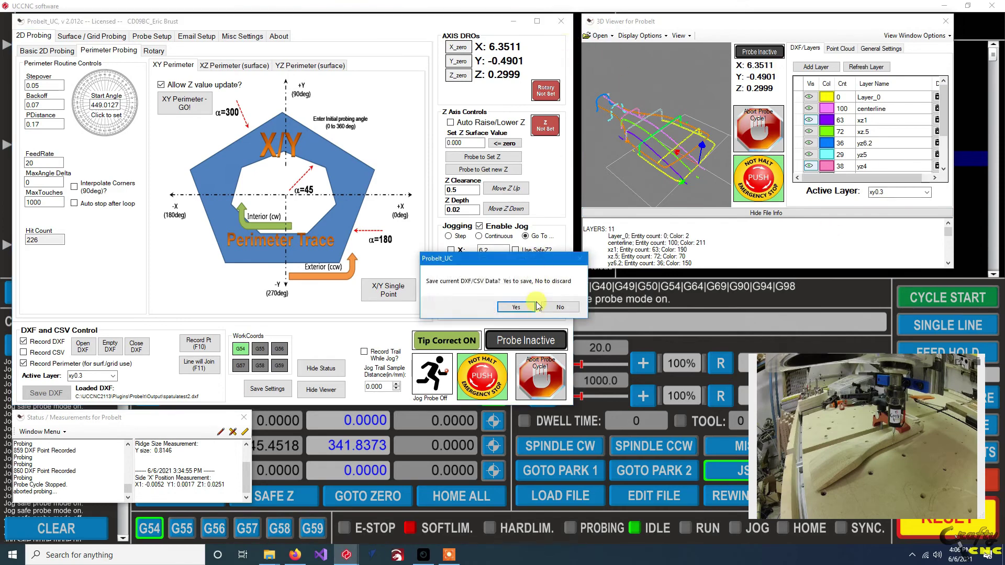
{"action": "left_click", "coordinate": [516, 306]}
{"action": "left_click", "coordinate": [510, 309]}
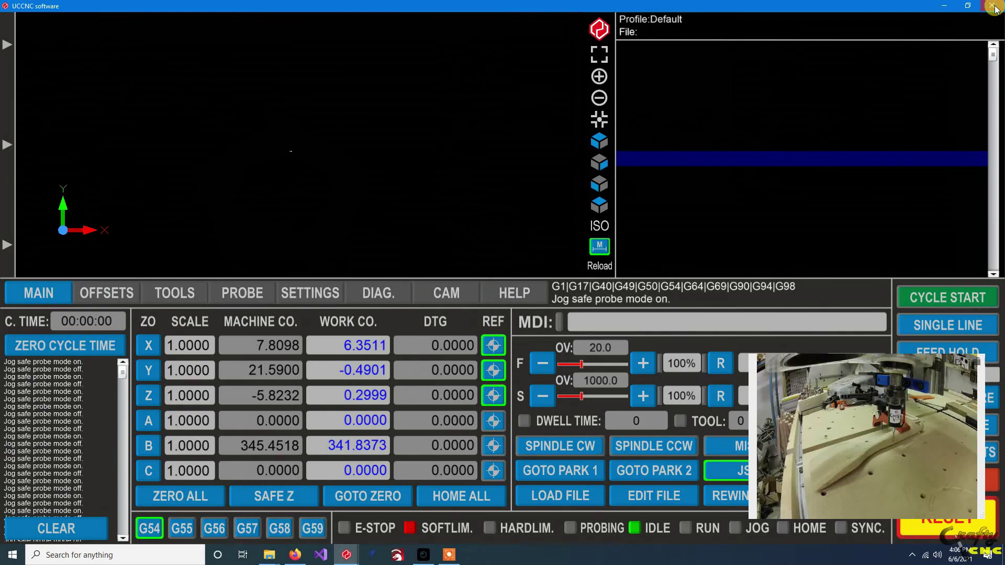
{"action": "left_click", "coordinate": [993, 6]}
{"action": "left_click", "coordinate": [427, 324]}
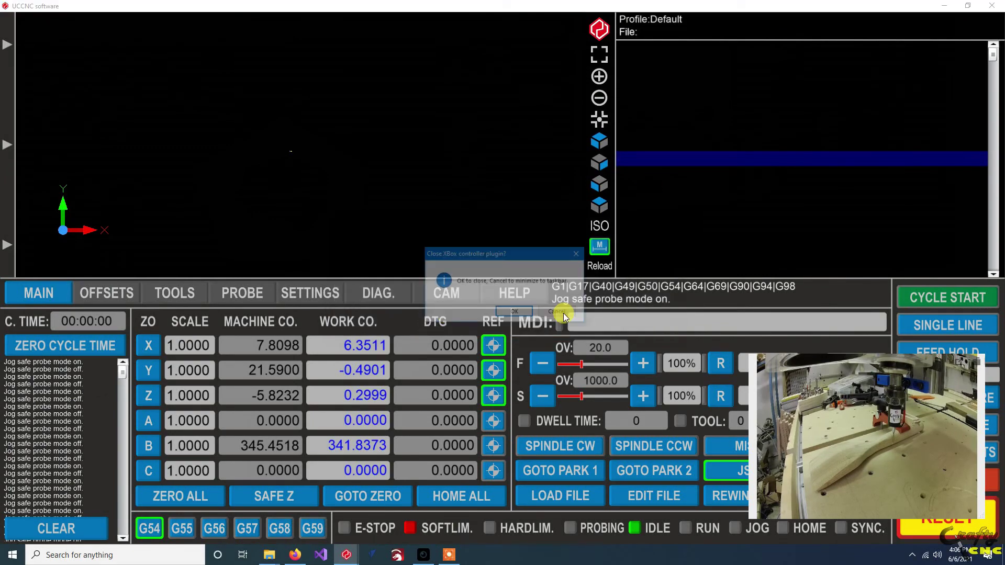
{"action": "left_click", "coordinate": [502, 314]}
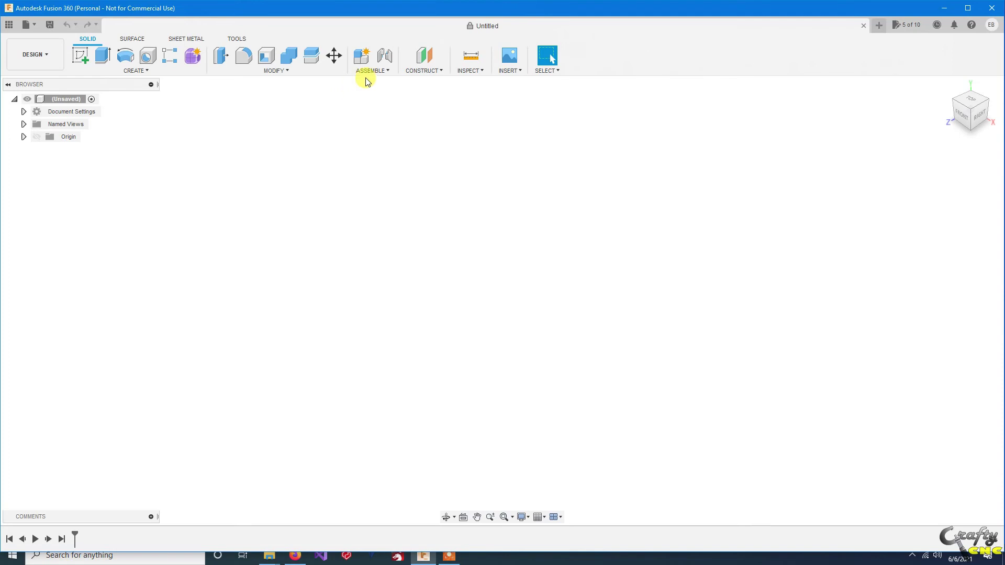
Switch to Fusion 360 and load spatulatest2.dxf for DXF insertion on the XY plane with one sketch per layer
{"action": "left_click", "coordinate": [509, 72]}
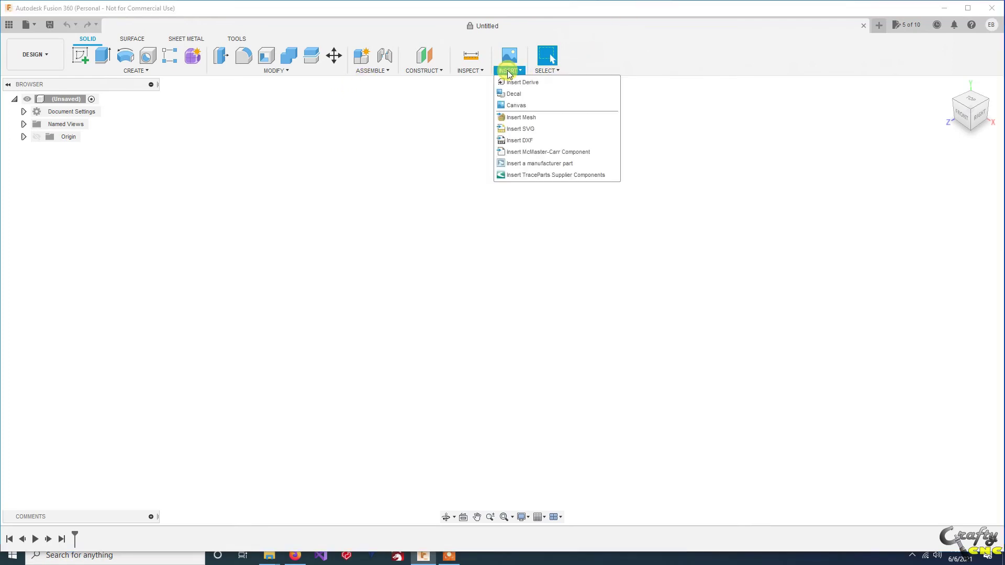
{"action": "left_click", "coordinate": [508, 142]}
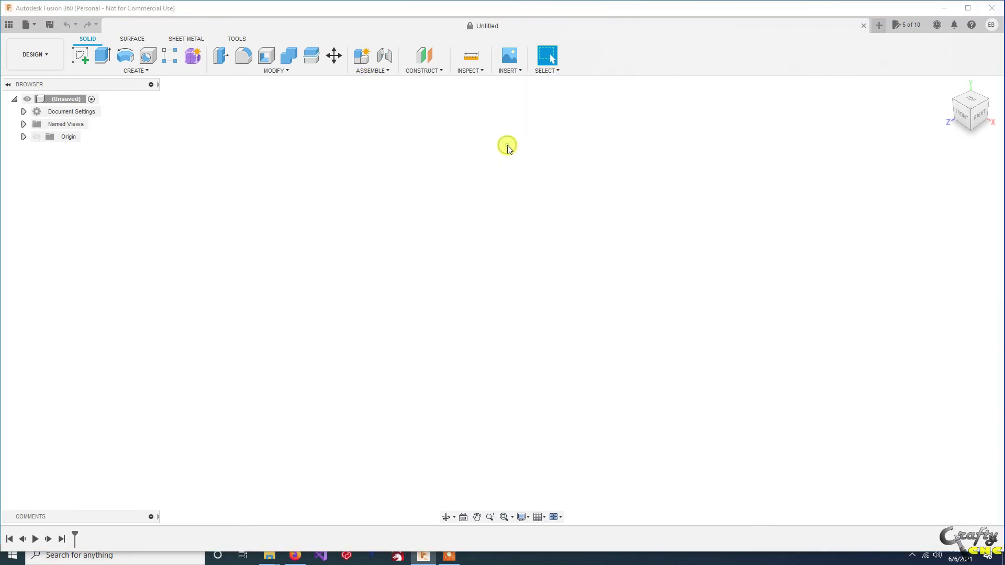
{"action": "left_click", "coordinate": [524, 296]}
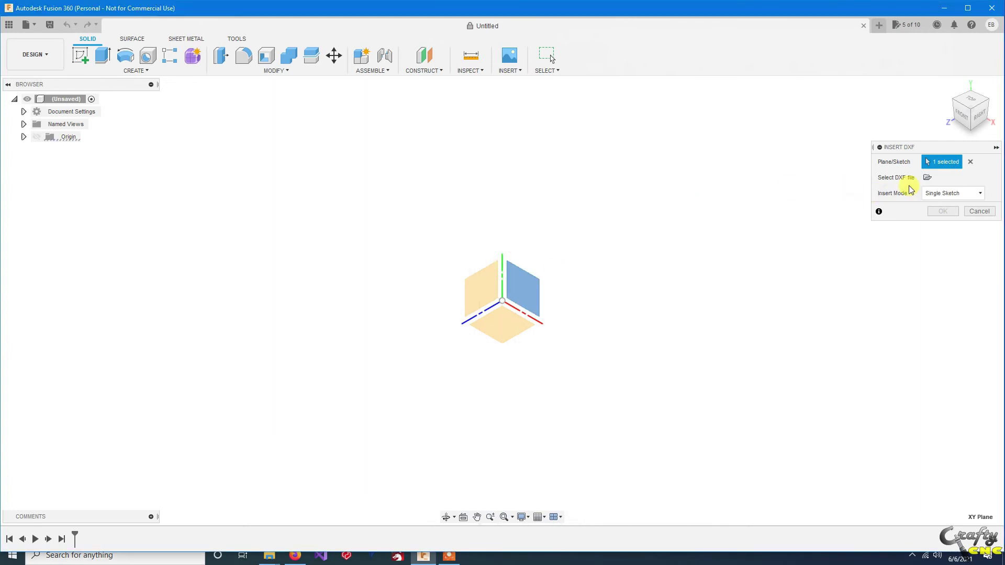
{"action": "left_click", "coordinate": [980, 193]}
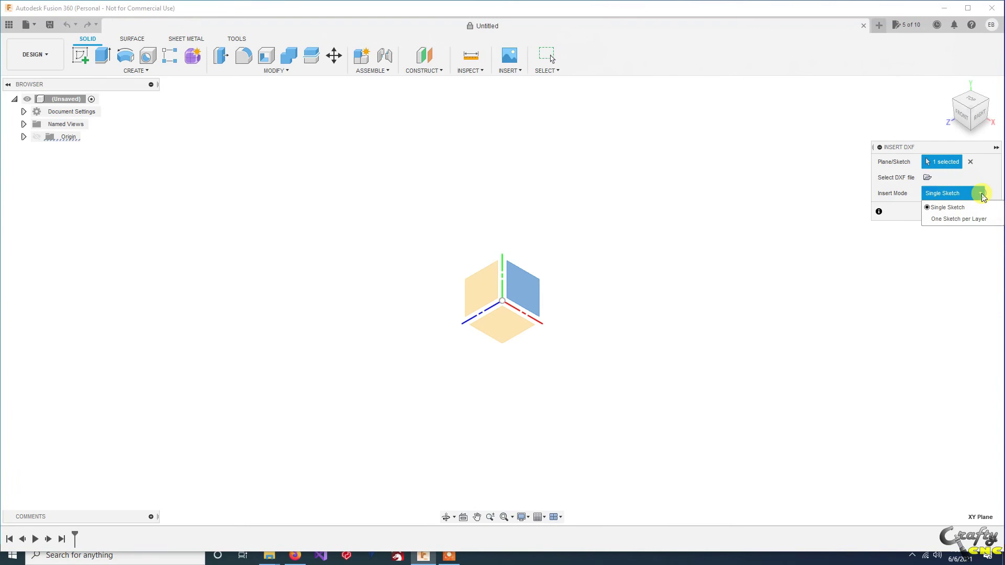
{"action": "left_click", "coordinate": [954, 220]}
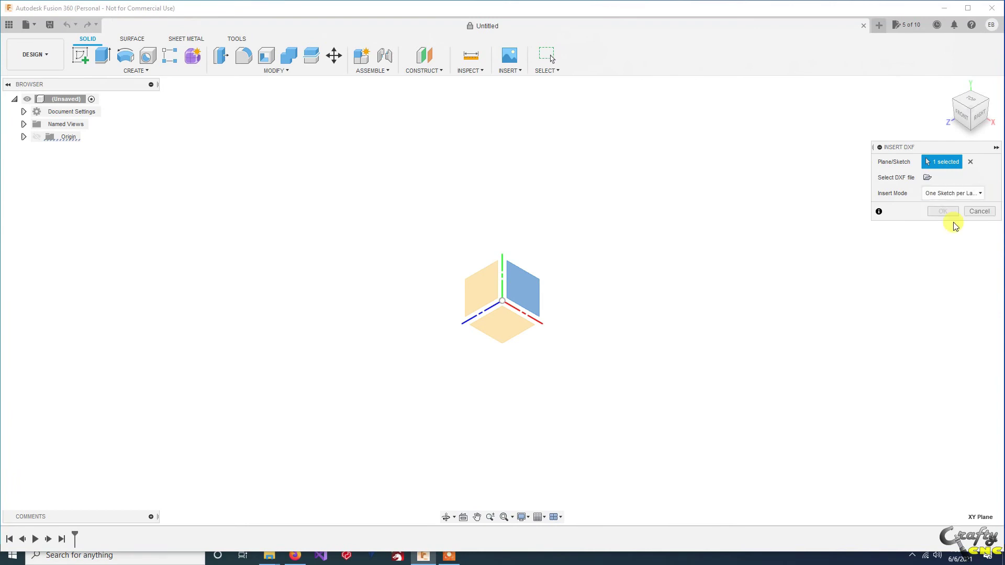
{"action": "left_click", "coordinate": [927, 178]}
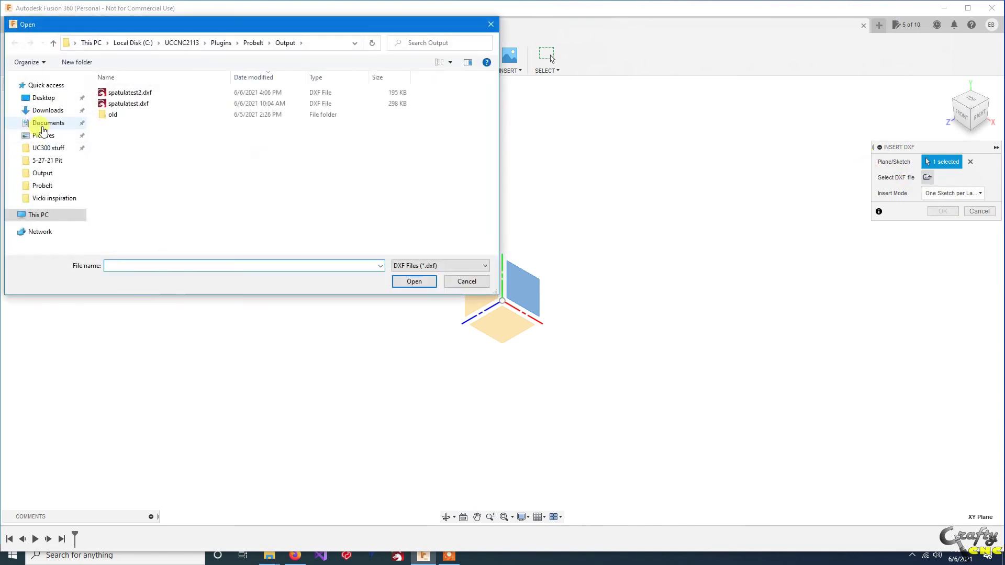
{"action": "left_click", "coordinate": [145, 96]}
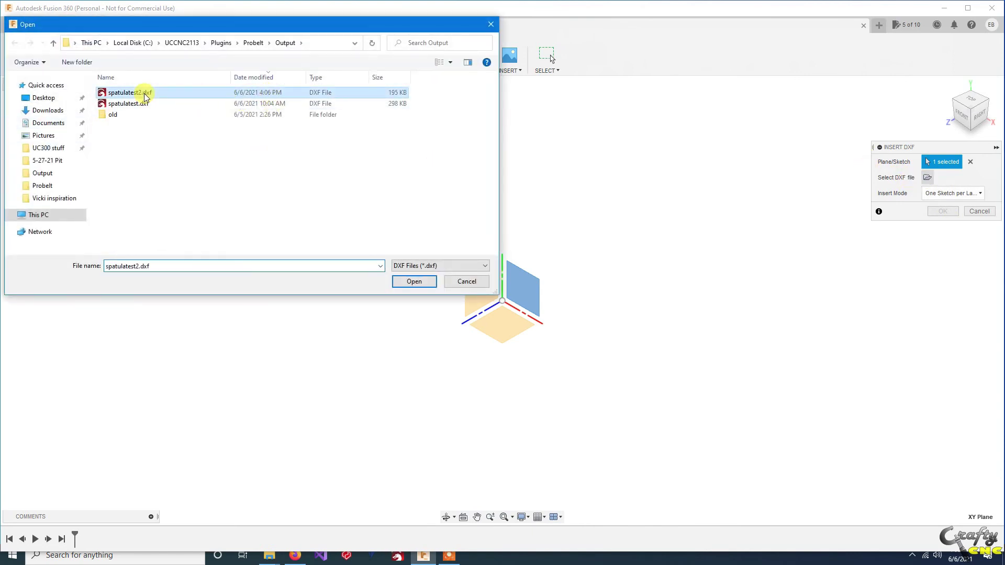
{"action": "double_click", "coordinate": [114, 97]}
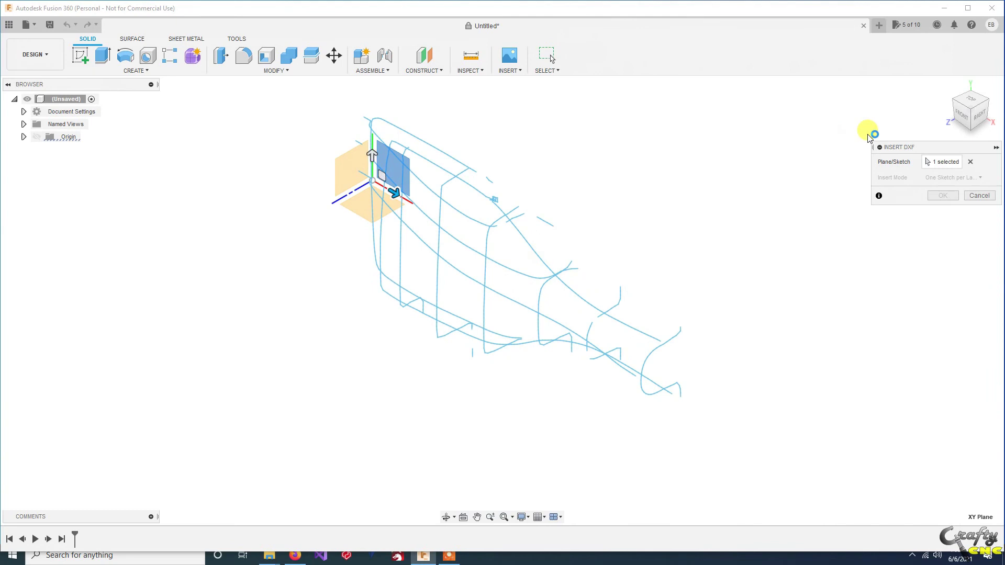
Review the DXF layer list against the preview and complete the insertion with all layers included
{"action": "mouse_move", "coordinate": [971, 108]}
{"action": "left_mouse_down"}
{"action": "mouse_move", "coordinate": [988, 103]}
{"action": "mouse_move", "coordinate": [978, 116]}
{"action": "mouse_move", "coordinate": [987, 99]}
{"action": "mouse_move", "coordinate": [967, 125]}
{"action": "mouse_move", "coordinate": [973, 107]}
{"action": "left_mouse_up"}
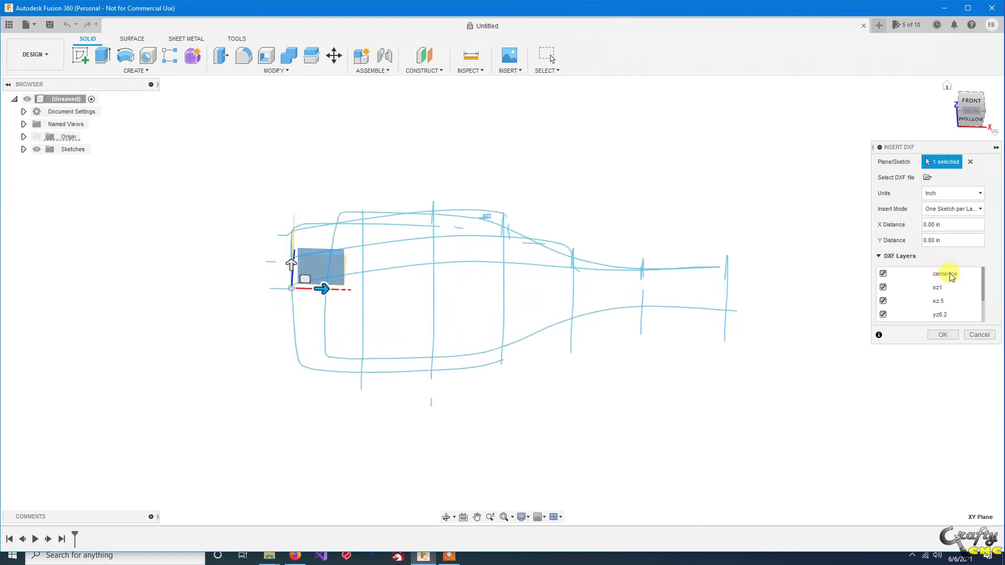
{"action": "left_click_drag", "start_coordinate": [987, 282], "coordinate": [986, 288]}
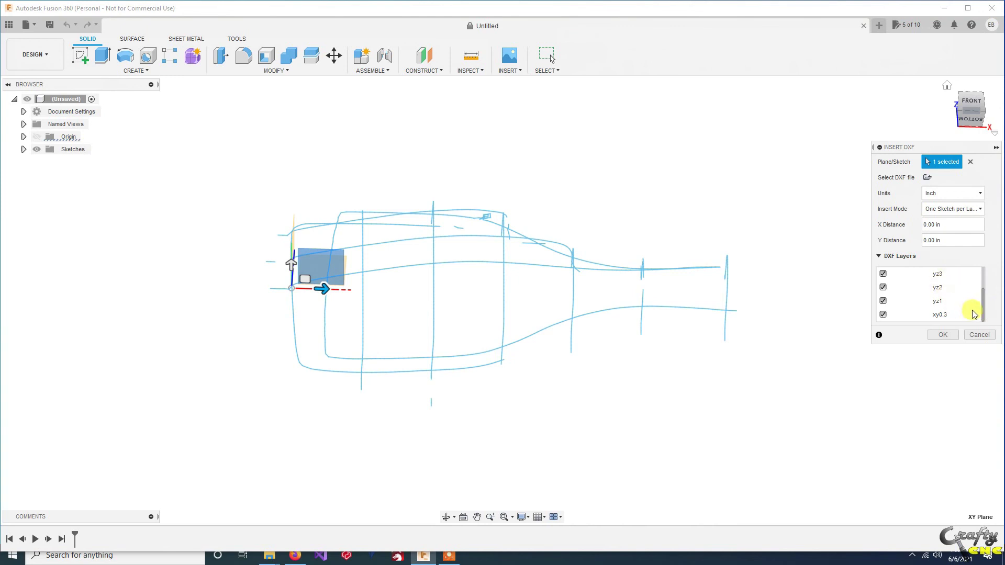
{"action": "mouse_move", "coordinate": [983, 317]}
{"action": "left_mouse_down"}
{"action": "mouse_move", "coordinate": [983, 287]}
{"action": "mouse_move", "coordinate": [987, 321]}
{"action": "left_mouse_up"}
{"action": "left_click", "coordinate": [943, 335]}
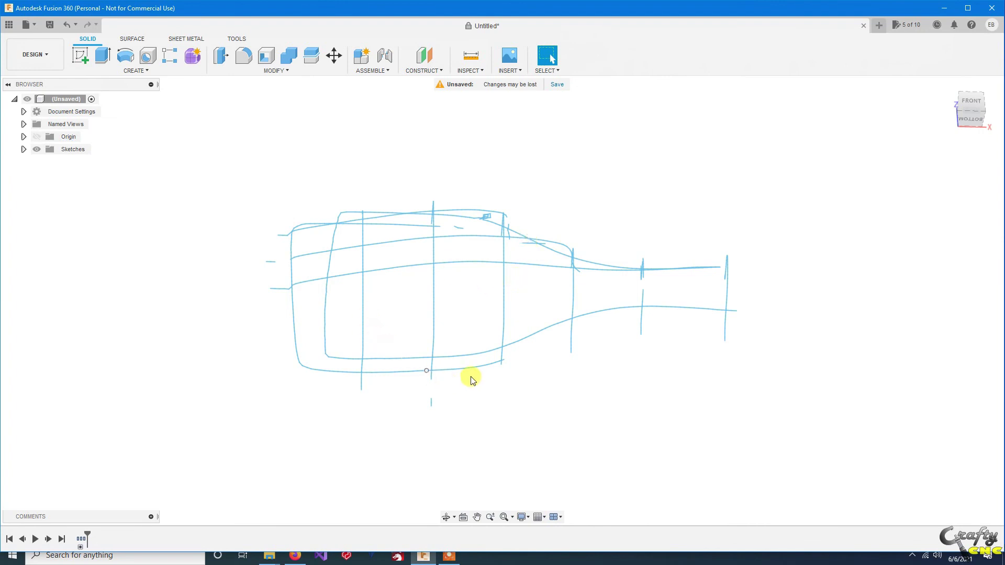
Examine the imported sketches from several angles, and inspect the probed points along a cross-section profile up close
{"action": "mouse_move", "coordinate": [967, 118]}
{"action": "left_mouse_down"}
{"action": "mouse_move", "coordinate": [951, 89]}
{"action": "mouse_move", "coordinate": [958, 81]}
{"action": "mouse_move", "coordinate": [958, 99]}
{"action": "mouse_move", "coordinate": [989, 115]}
{"action": "mouse_move", "coordinate": [962, 91]}
{"action": "mouse_move", "coordinate": [968, 117]}
{"action": "left_mouse_up"}
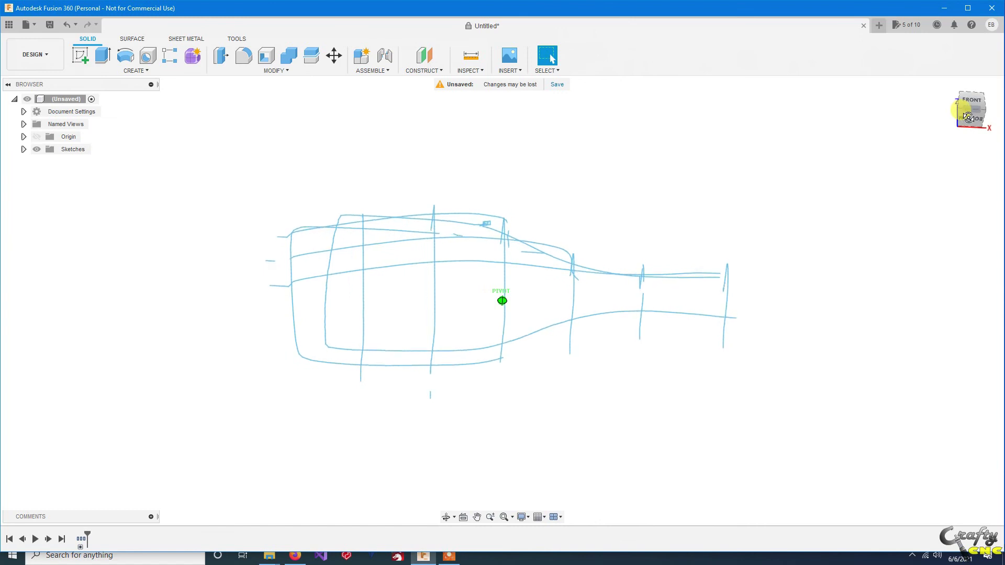
{"action": "left_click_drag", "start_coordinate": [969, 118], "coordinate": [966, 113]}
{"action": "mouse_move", "coordinate": [954, 113]}
{"action": "left_mouse_down"}
{"action": "mouse_move", "coordinate": [970, 130]}
{"action": "mouse_move", "coordinate": [937, 175]}
{"action": "mouse_move", "coordinate": [955, 126]}
{"action": "left_mouse_up"}
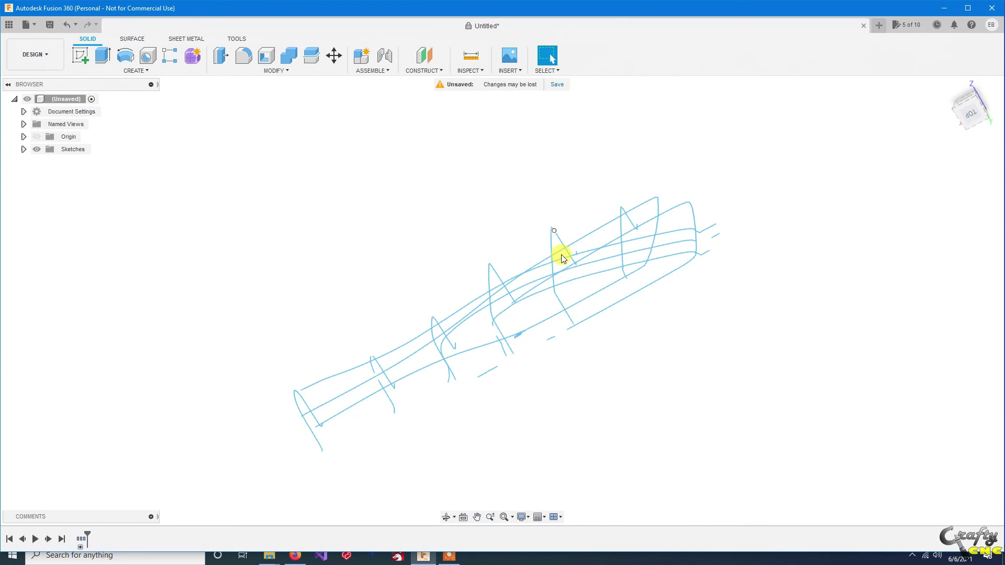
{"action": "left_click_drag", "start_coordinate": [461, 249], "coordinate": [508, 321]}
{"action": "scroll", "coordinate": [488, 278], "scroll_direction": "down", "scroll_amount": 2}
{"action": "scroll", "coordinate": [487, 282], "scroll_direction": "up", "scroll_amount": 6}
{"action": "scroll", "coordinate": [486, 288], "scroll_direction": "up", "scroll_amount": 6}
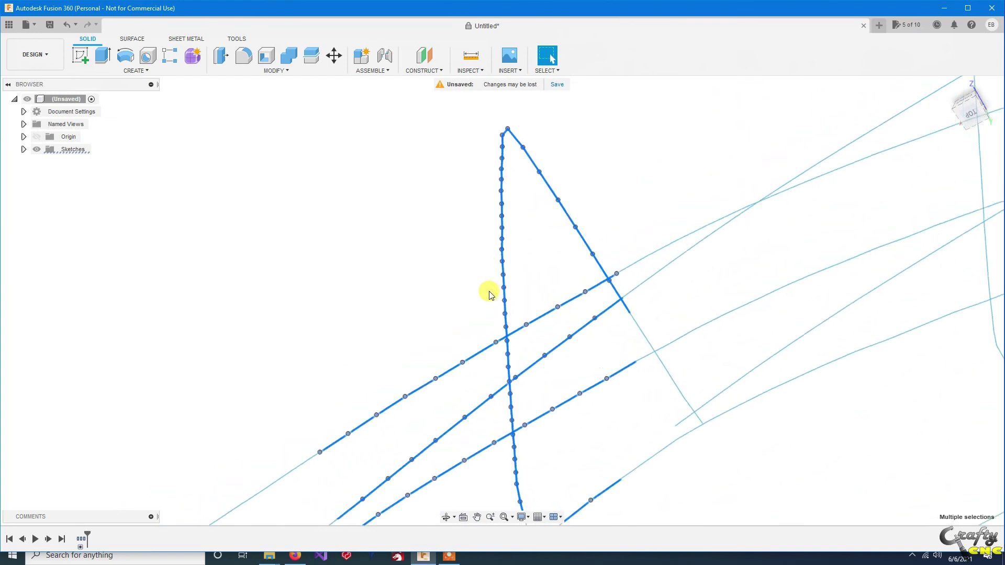
{"action": "scroll", "coordinate": [516, 282], "scroll_direction": "down", "scroll_amount": 5}
{"action": "scroll", "coordinate": [515, 287], "scroll_direction": "down", "scroll_amount": 6}
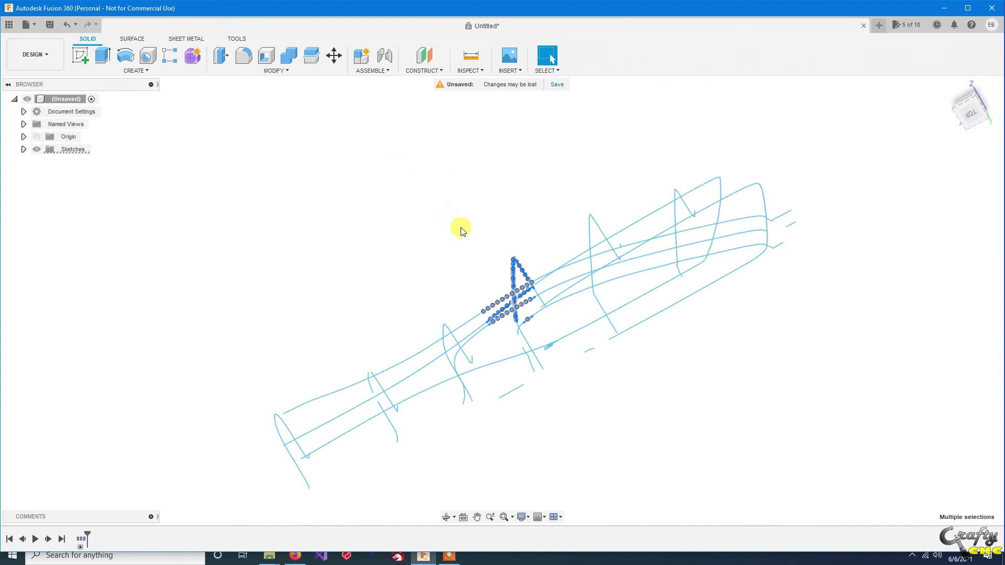
Look over the surface creation commands, clear the sketch selection, and view the curves from another angle
{"action": "left_click", "coordinate": [131, 39]}
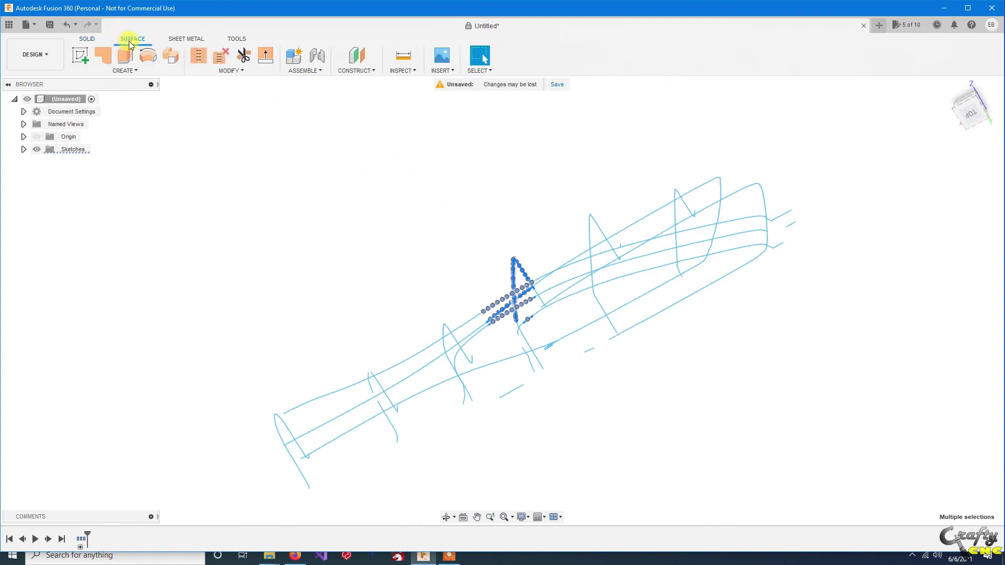
{"action": "left_click", "coordinate": [133, 70]}
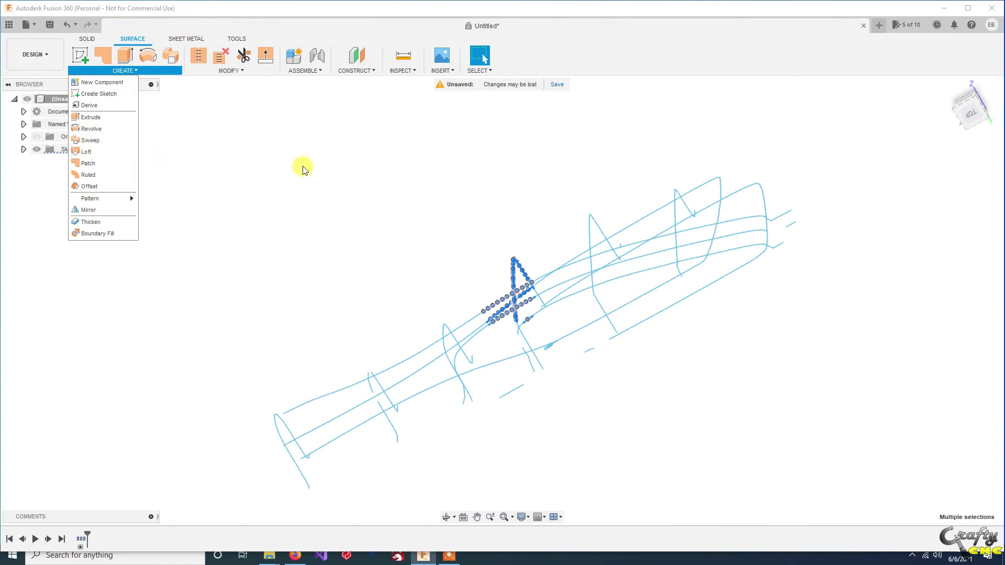
{"action": "left_click", "coordinate": [379, 197]}
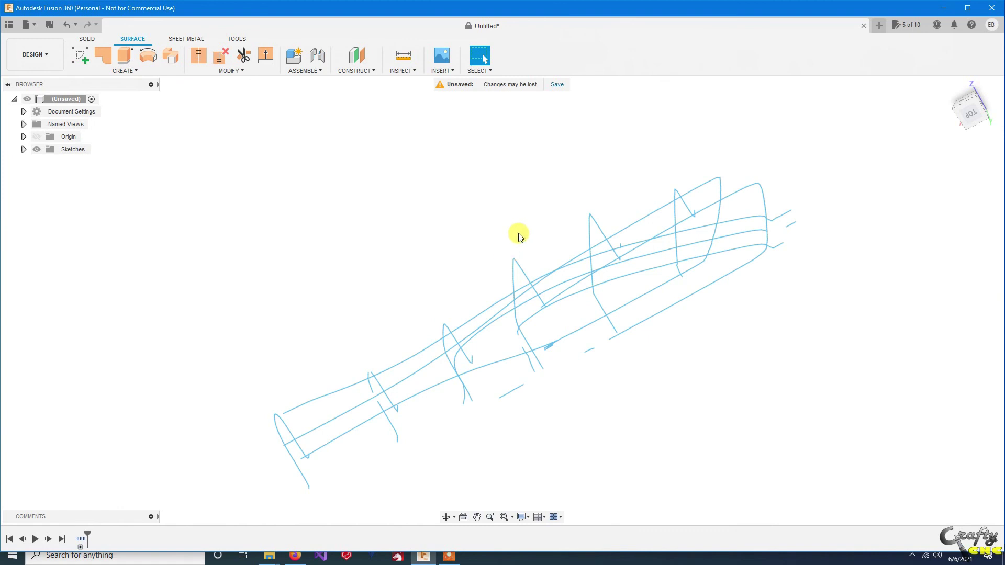
{"action": "left_click_drag", "start_coordinate": [969, 112], "coordinate": [994, 149]}
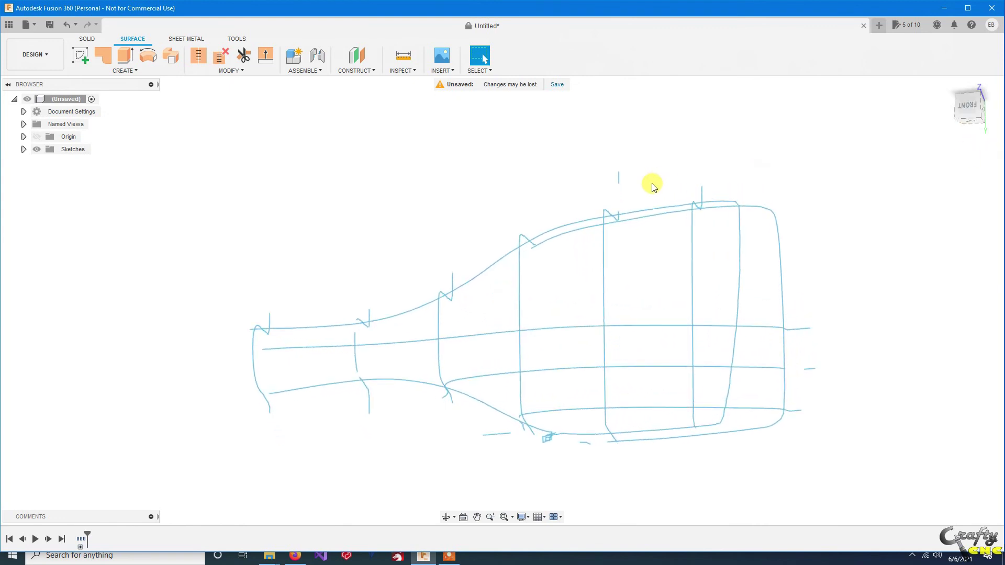